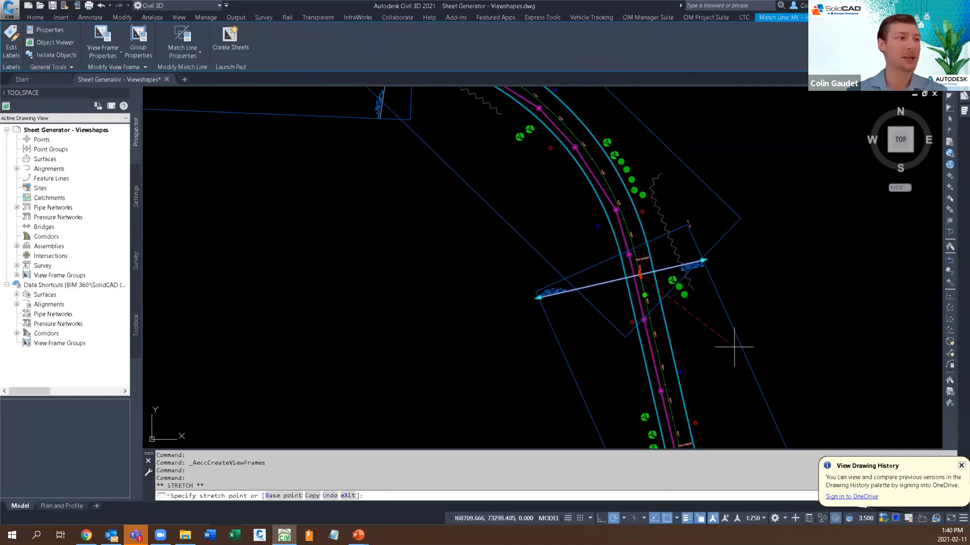
Try moving the view frame around the road curve freely and sliding it along the alignment.
key(Escape)
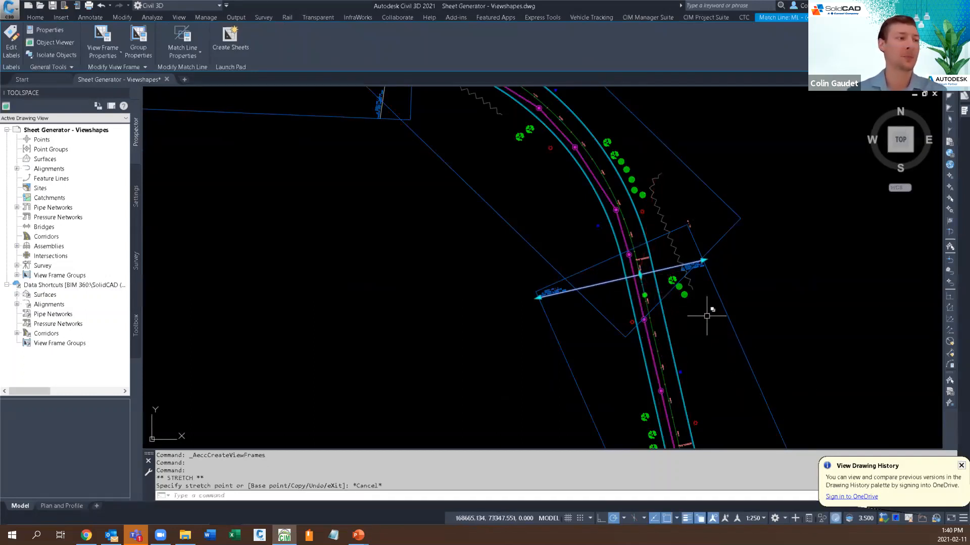
key(Escape)
click(680, 288)
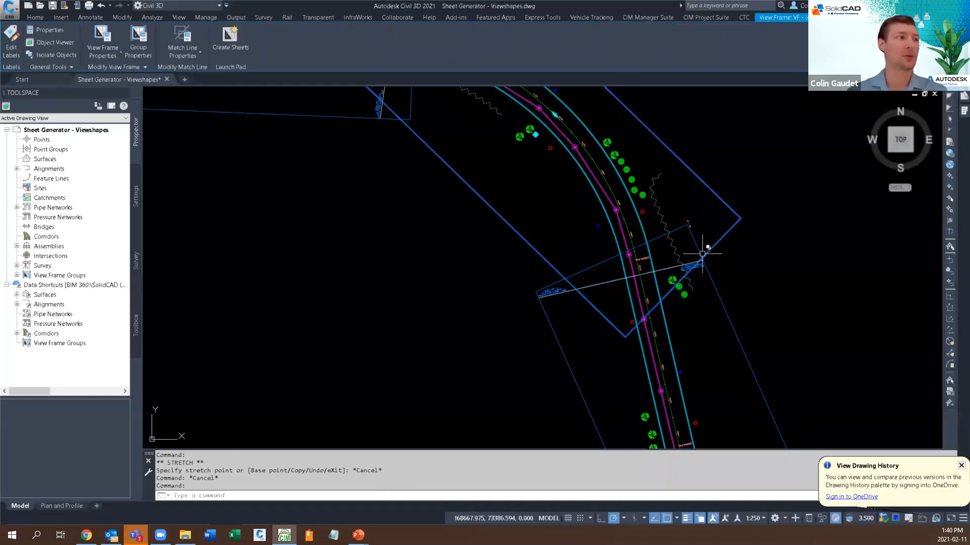
middle_drag(688, 211, 698, 314)
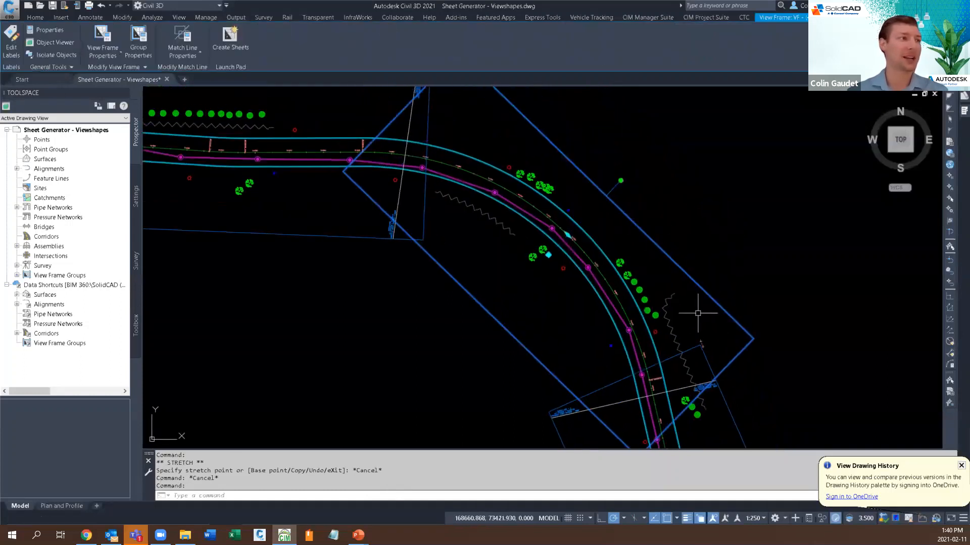
click(548, 255)
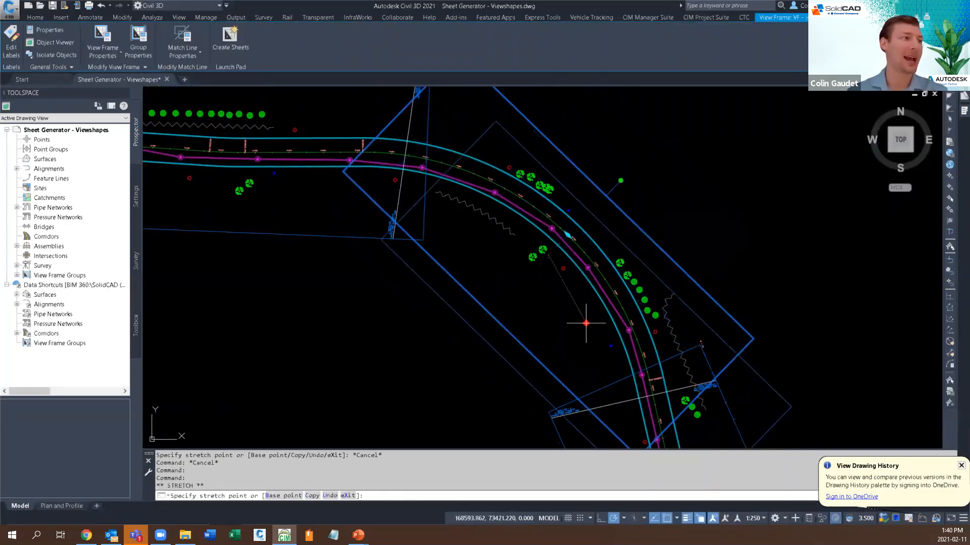
key(Escape)
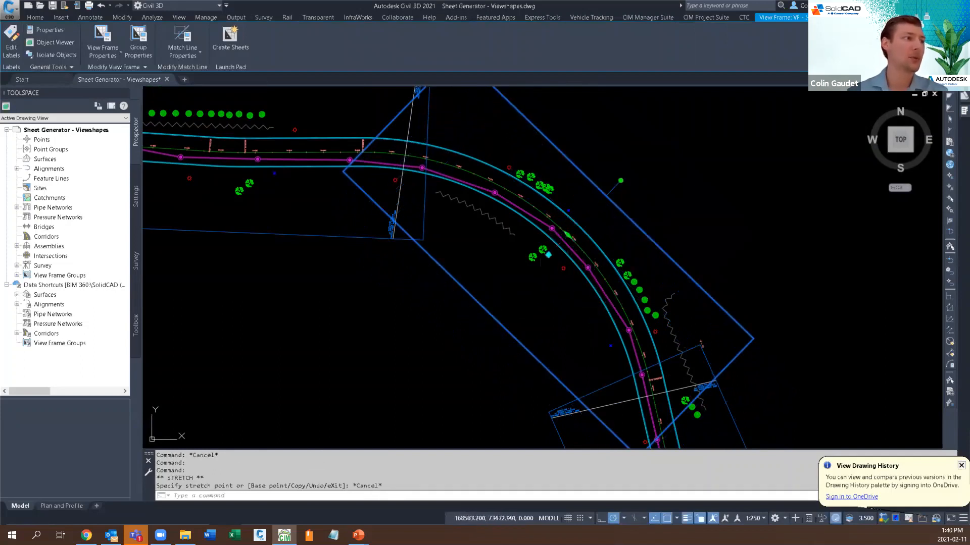
click(570, 236)
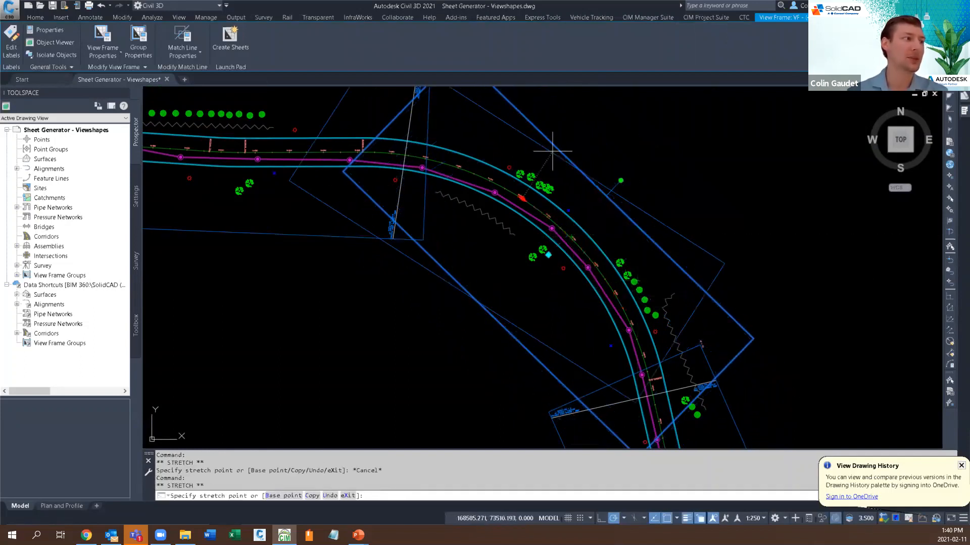
key(Escape)
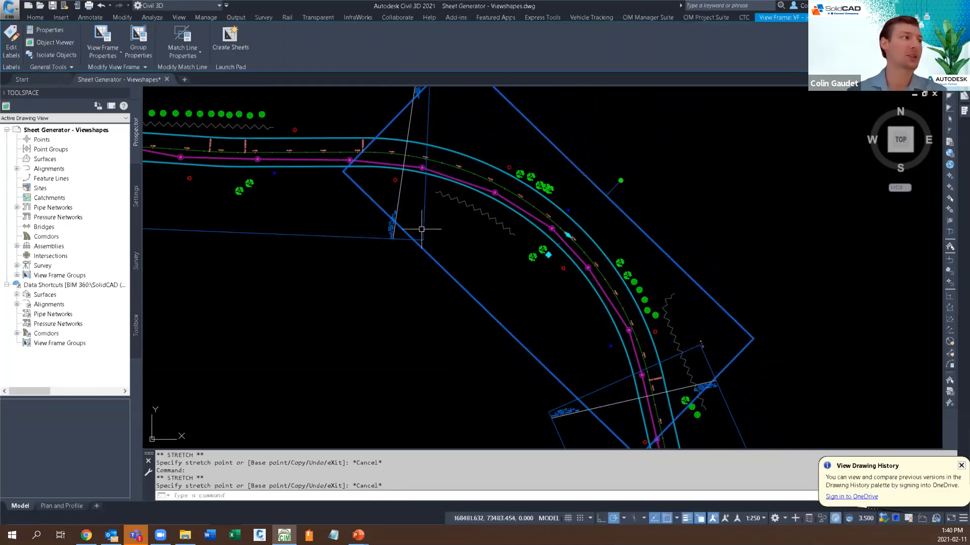
middle_drag(456, 153, 510, 248)
key(Escape)
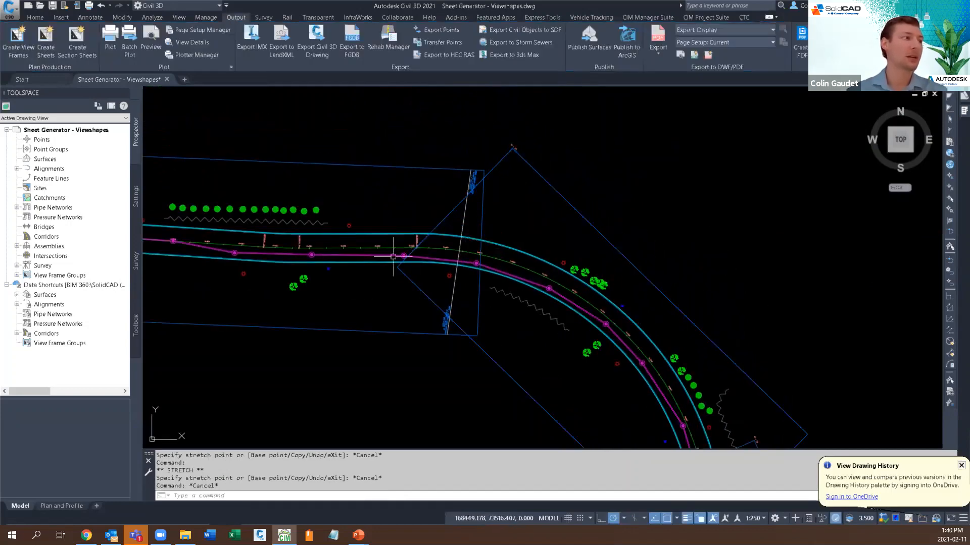
Delete the existing view frame group with its view frames and match lines from the drawing.
scroll(711, 235, down, 5)
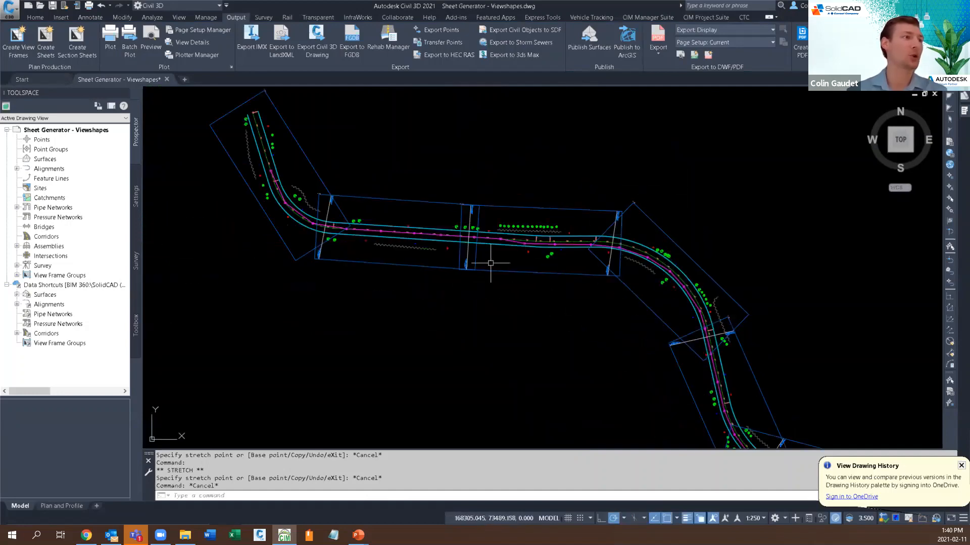
double_click(37, 276)
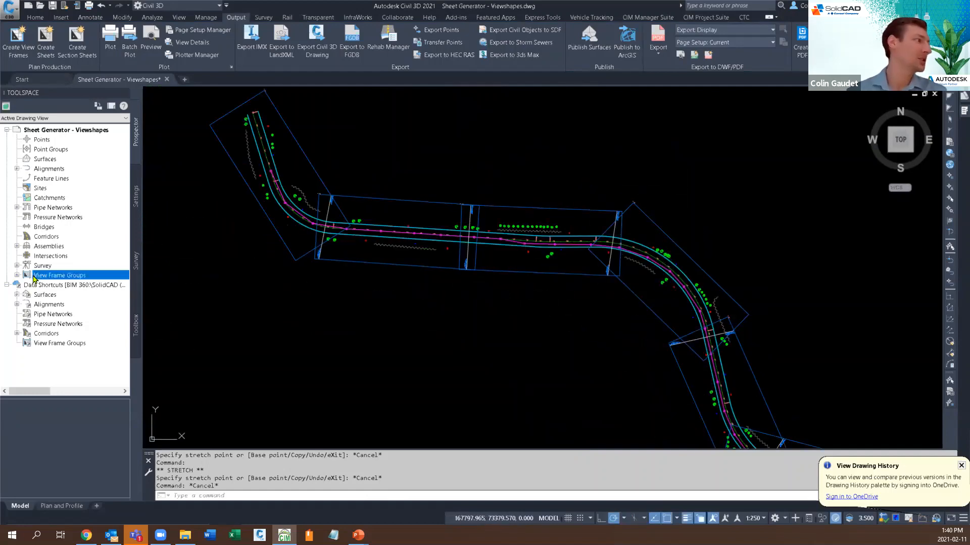
right_click(58, 285)
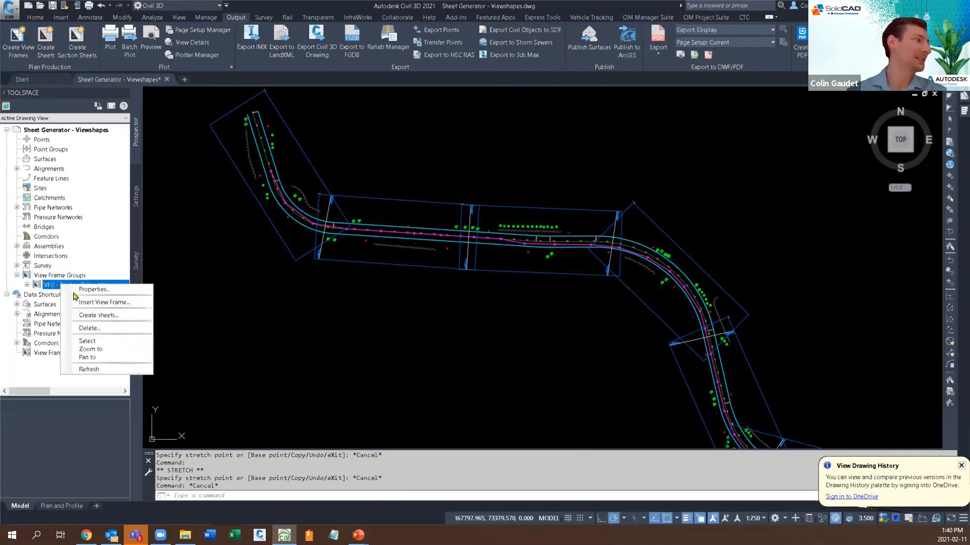
click(101, 327)
key(Return)
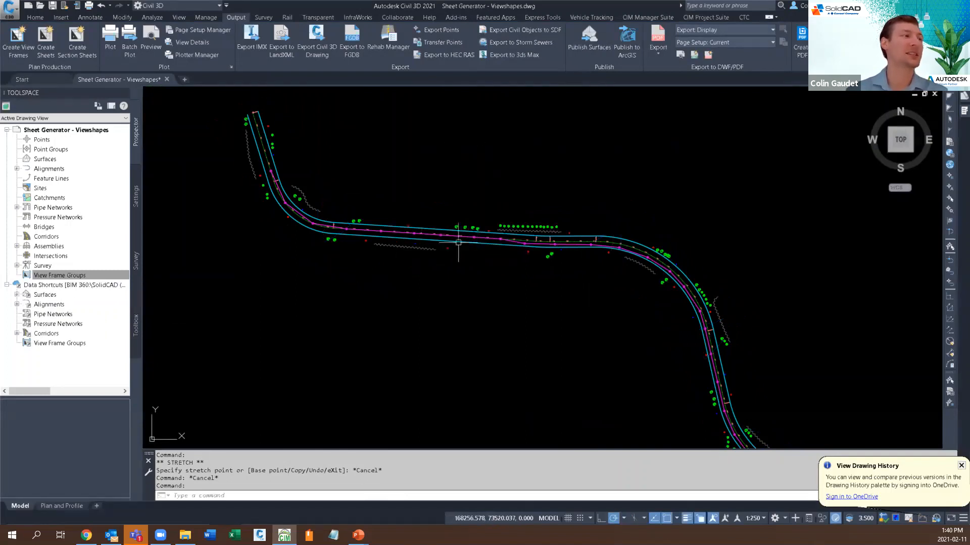
key(Escape)
middle_drag(462, 181, 472, 194)
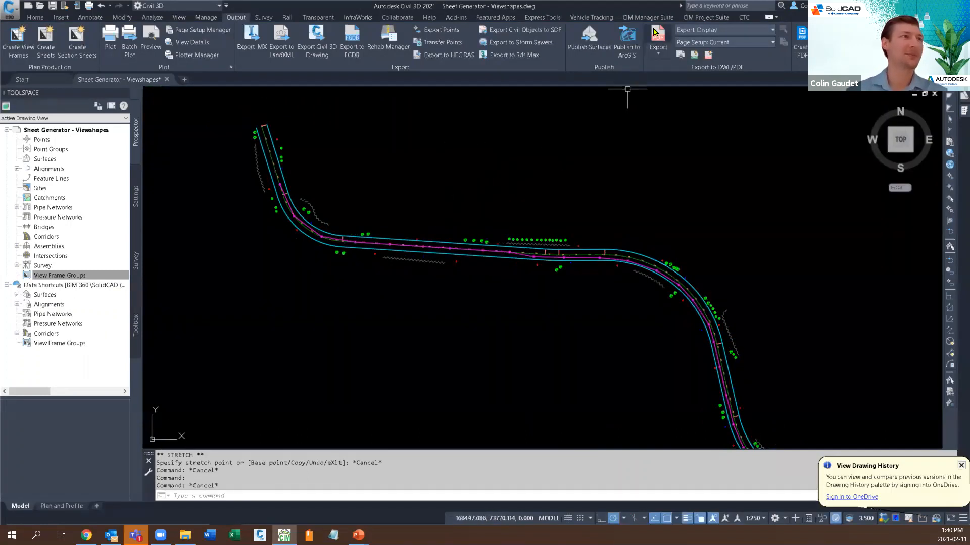
Set up plan viewshapes for the Timber Path alignment from start station 0+050, viewport scale 0.25, with _PLAN PRINT BLOCK as the print area.
click(694, 18)
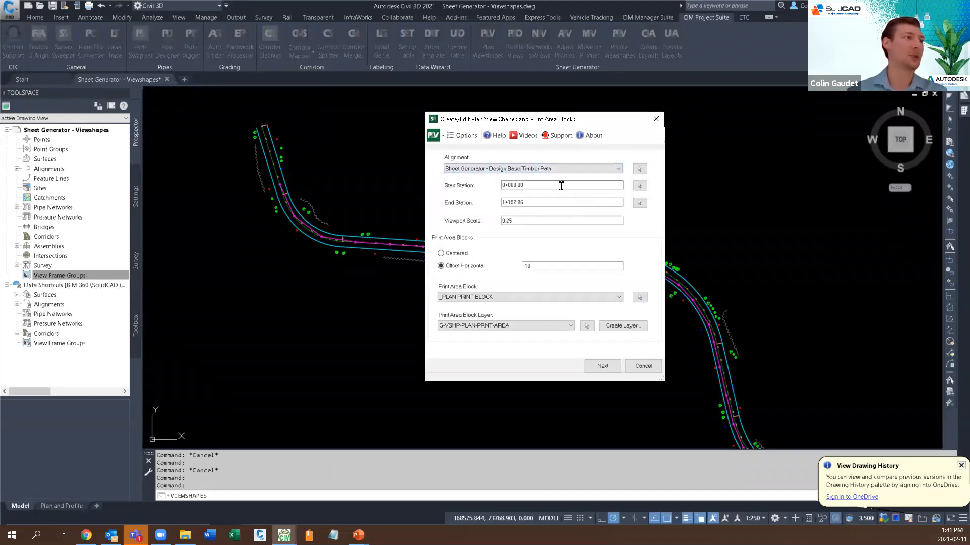
click(530, 183)
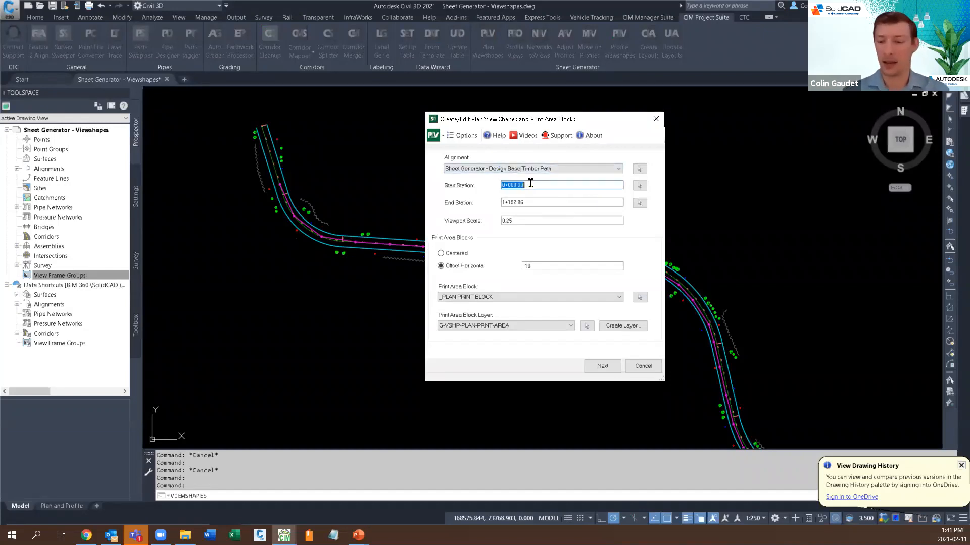
text(0)
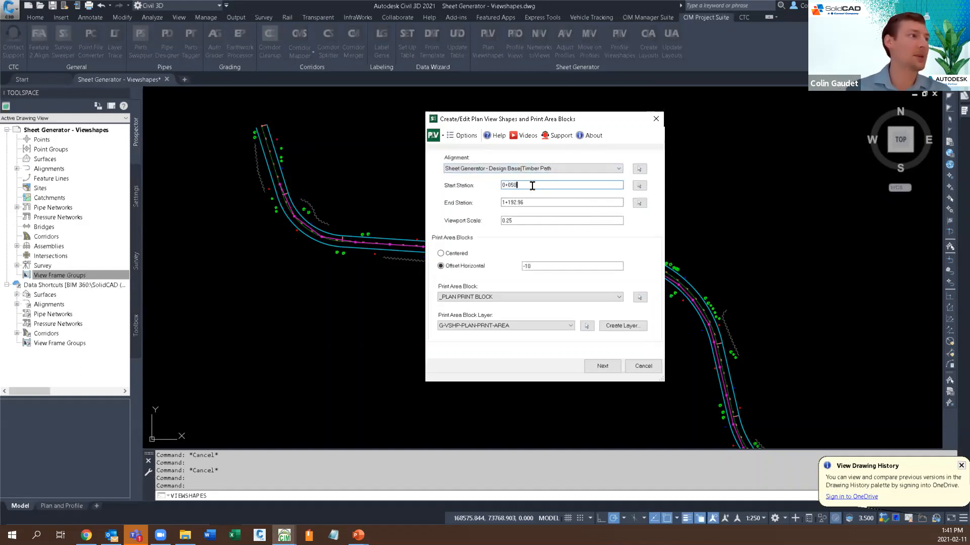
click(518, 203)
click(518, 219)
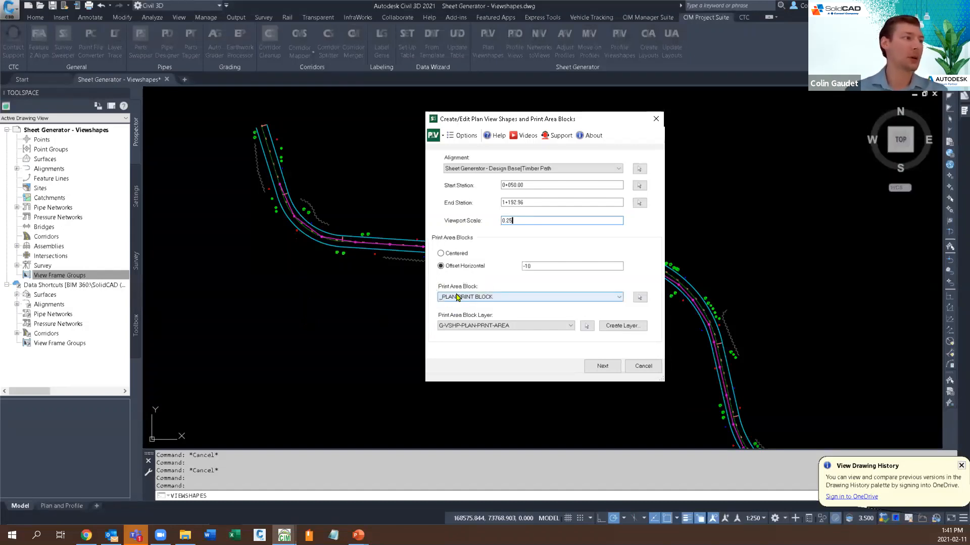
click(505, 300)
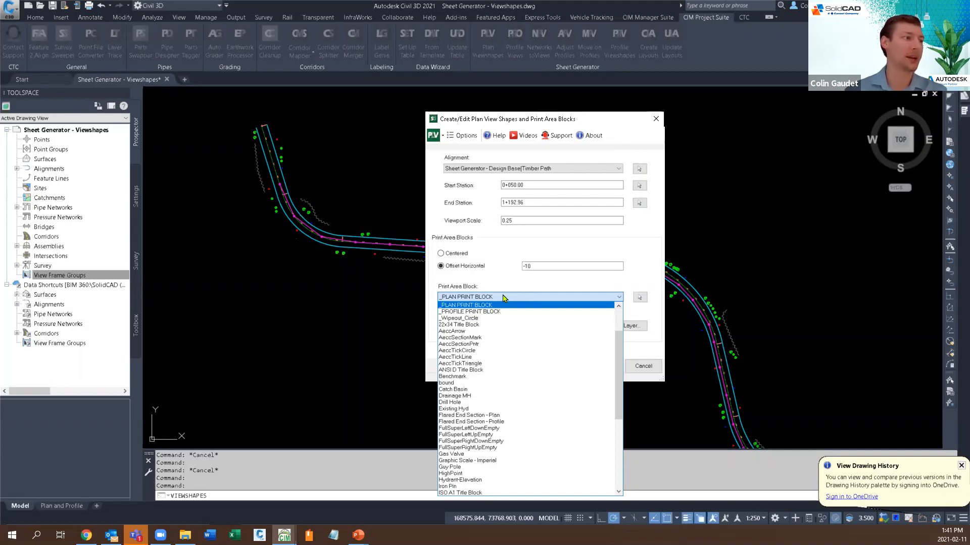
click(503, 298)
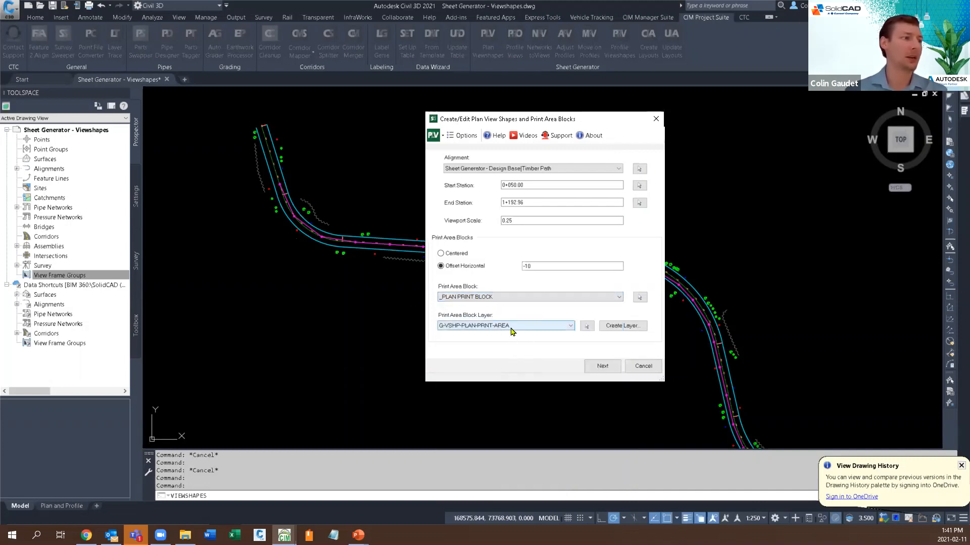
click(599, 368)
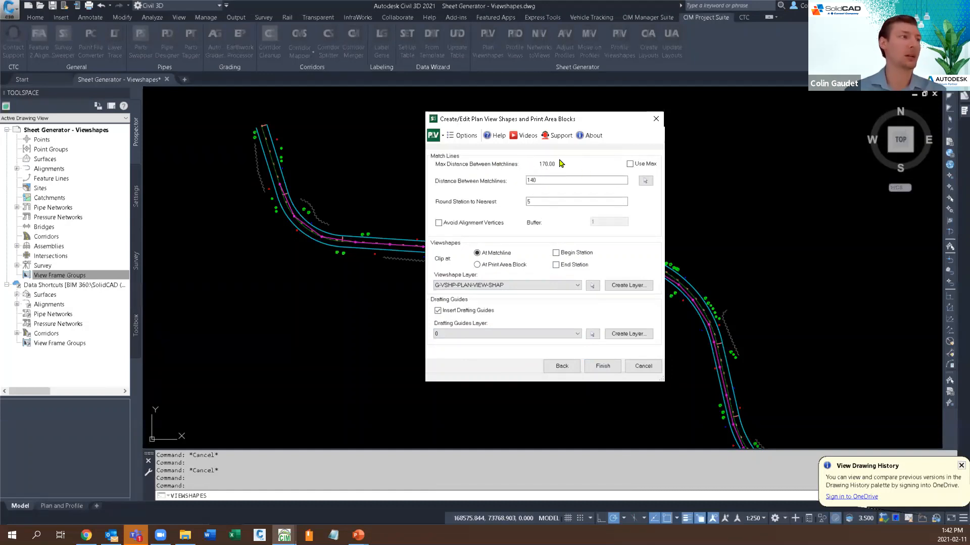
Generate the plan viewshapes with matchlines 140 apart, stations rounded to the nearest 5, on layer G-VSHP-PLAN-VIEW-SHAP.
click(559, 181)
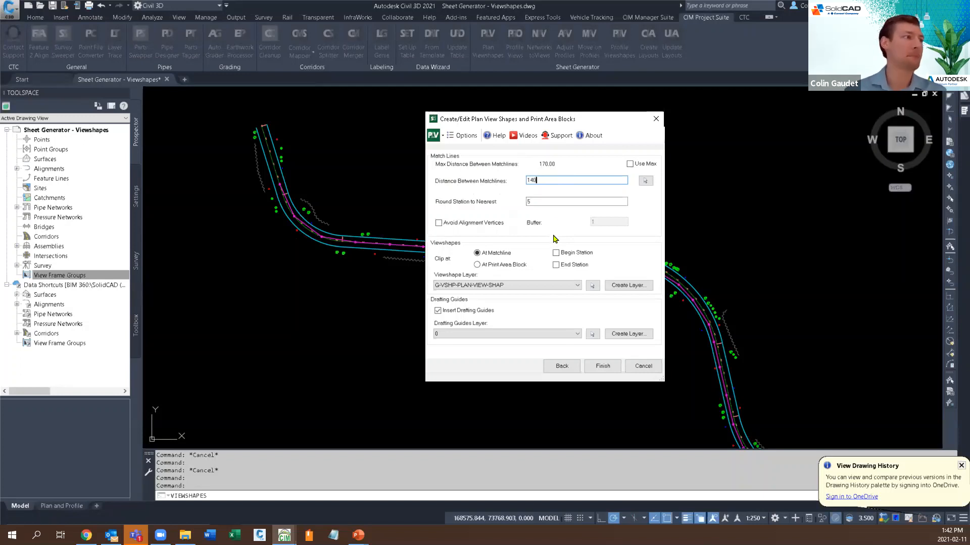
click(542, 201)
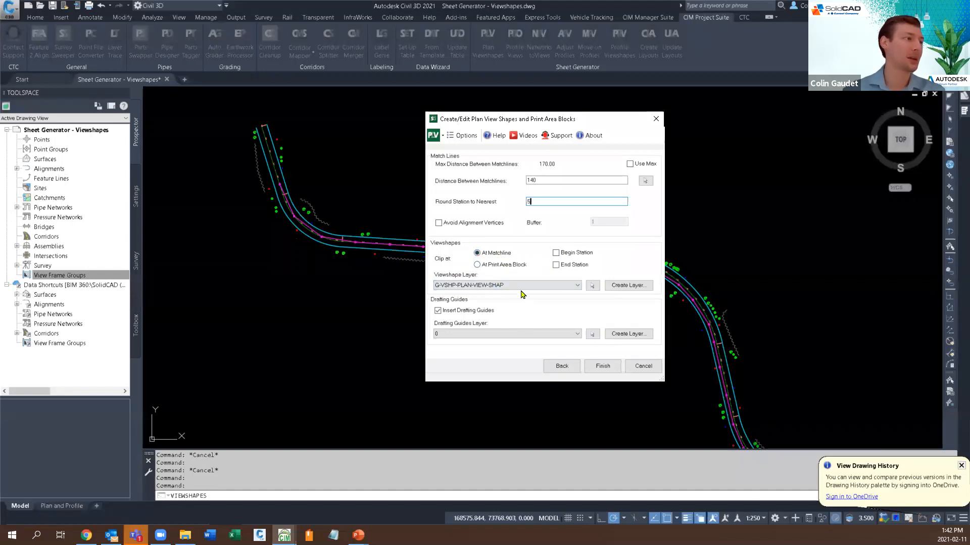
click(521, 287)
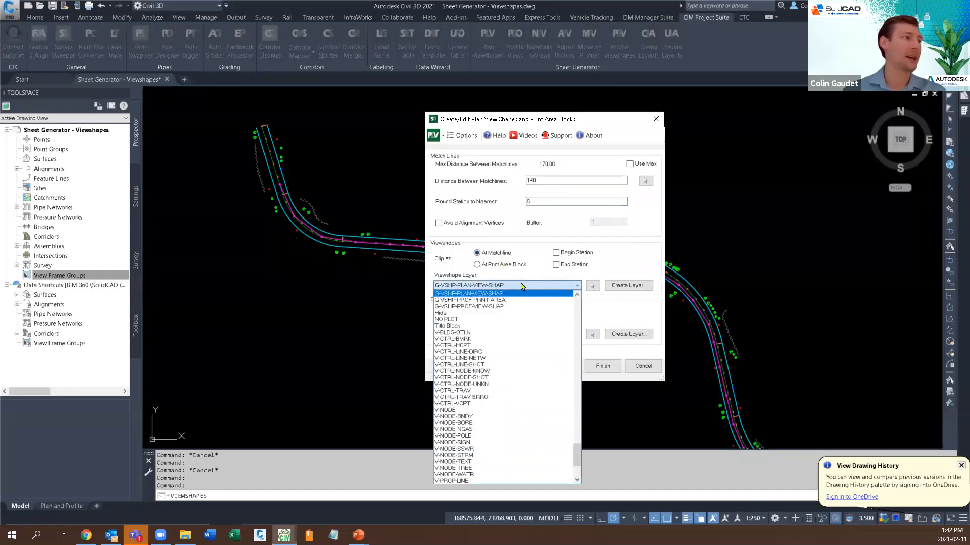
click(522, 287)
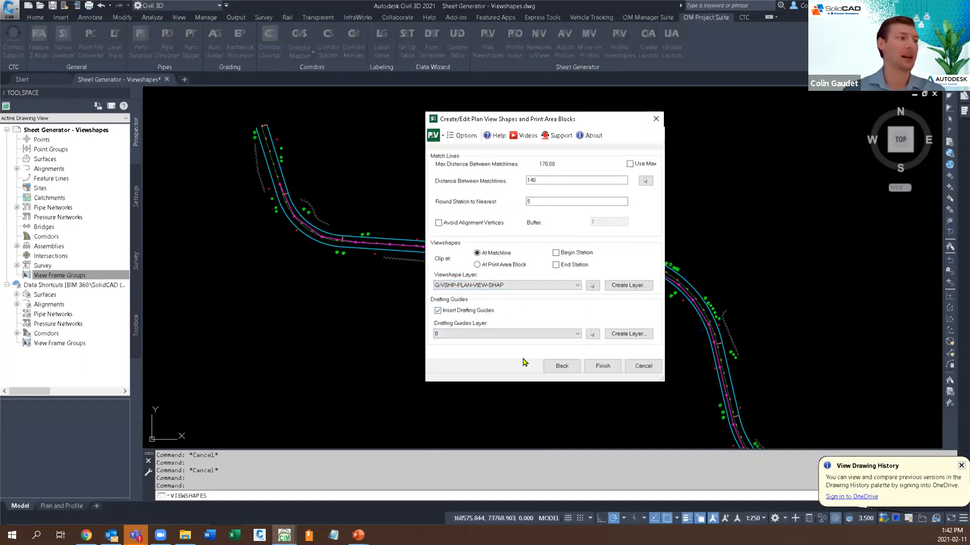
click(603, 365)
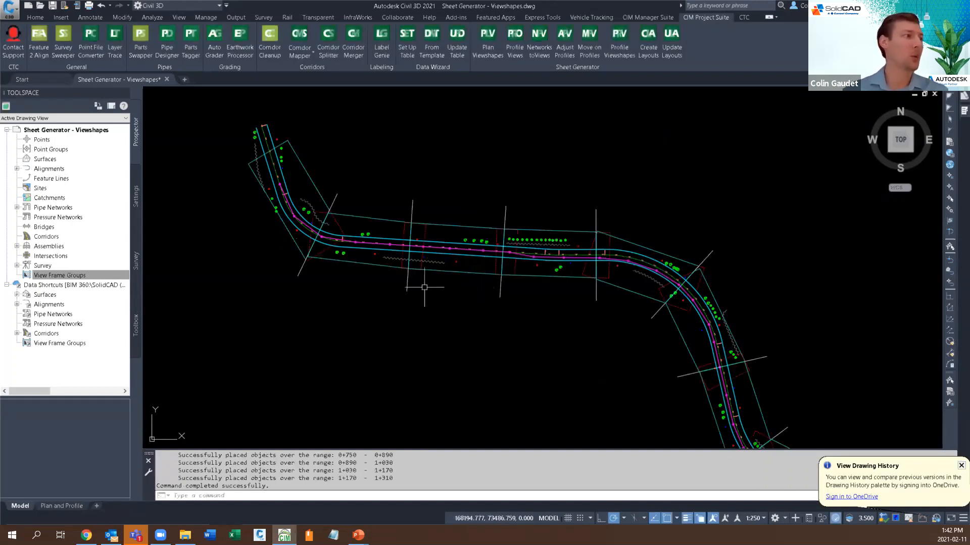
Inspect one generated viewshape and its overlapping print area block between two matchlines in the straight section.
scroll(424, 273, up, 4)
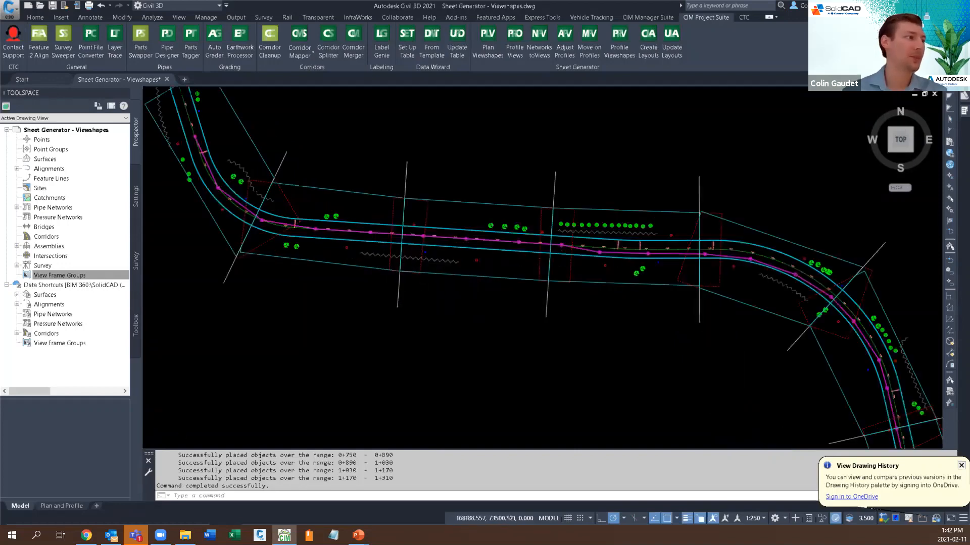
click(447, 276)
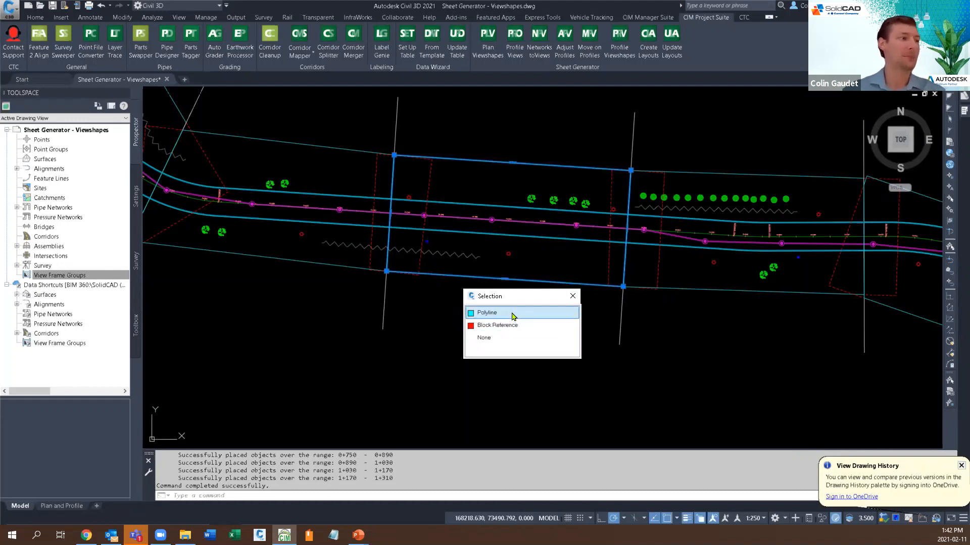
click(515, 331)
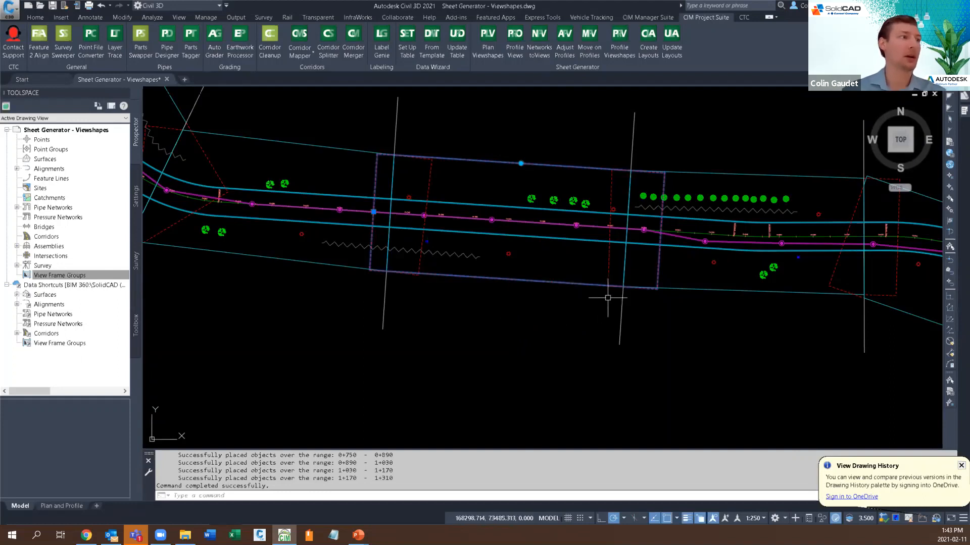
key(Escape)
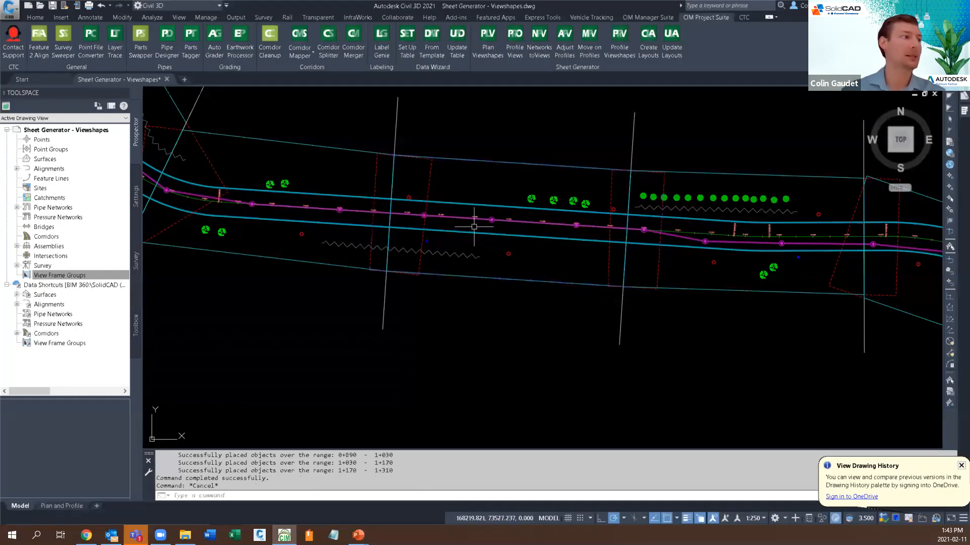
Check the plan and profile print area blocks in the Plan and Profile layout, and return to model space.
click(59, 507)
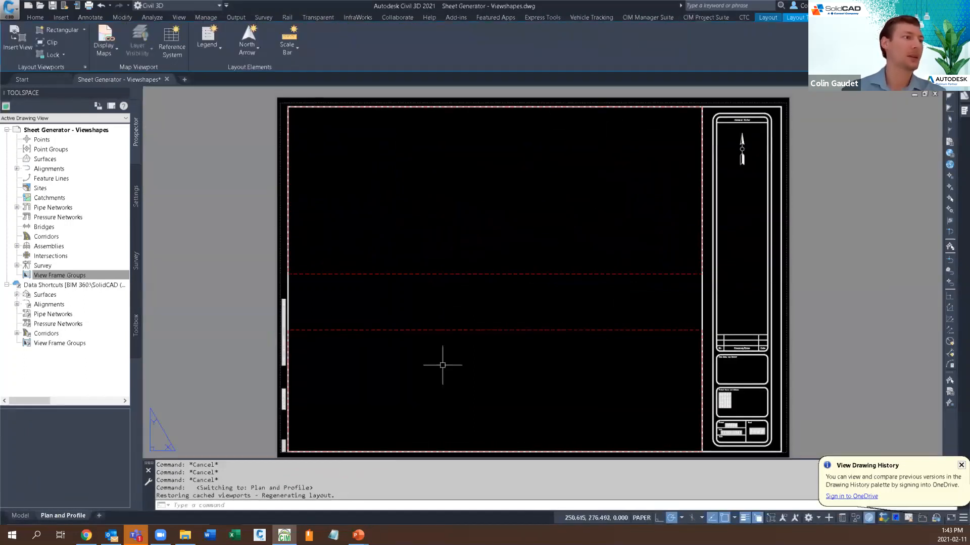
click(586, 250)
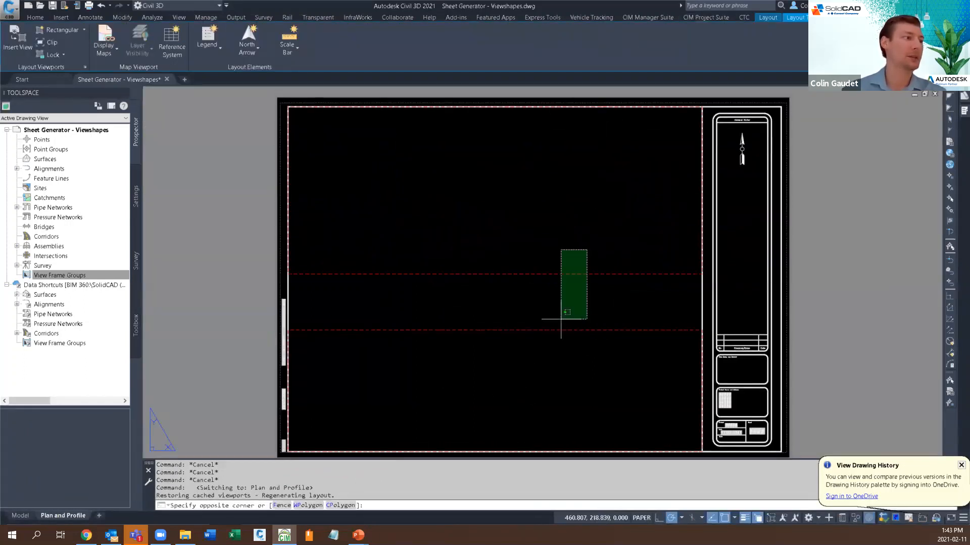
click(495, 444)
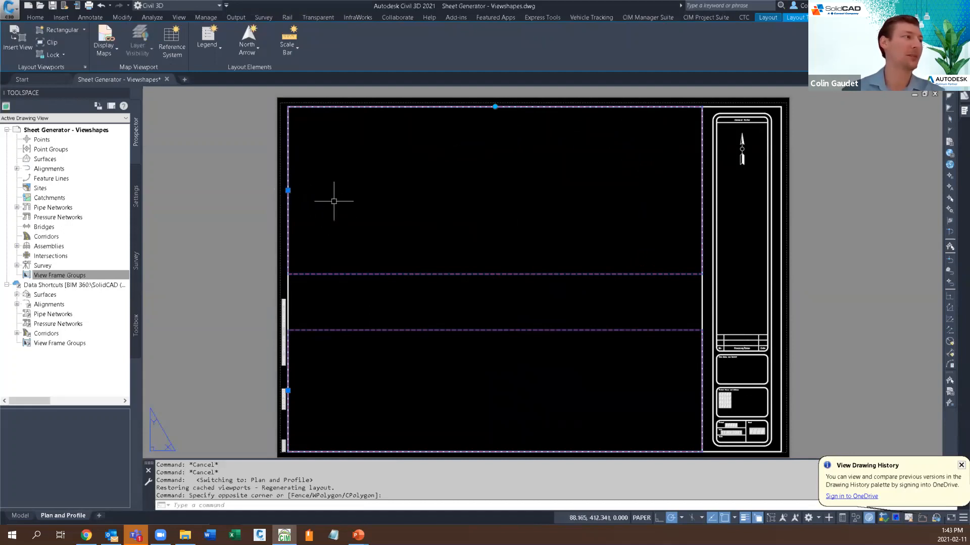
key(Escape)
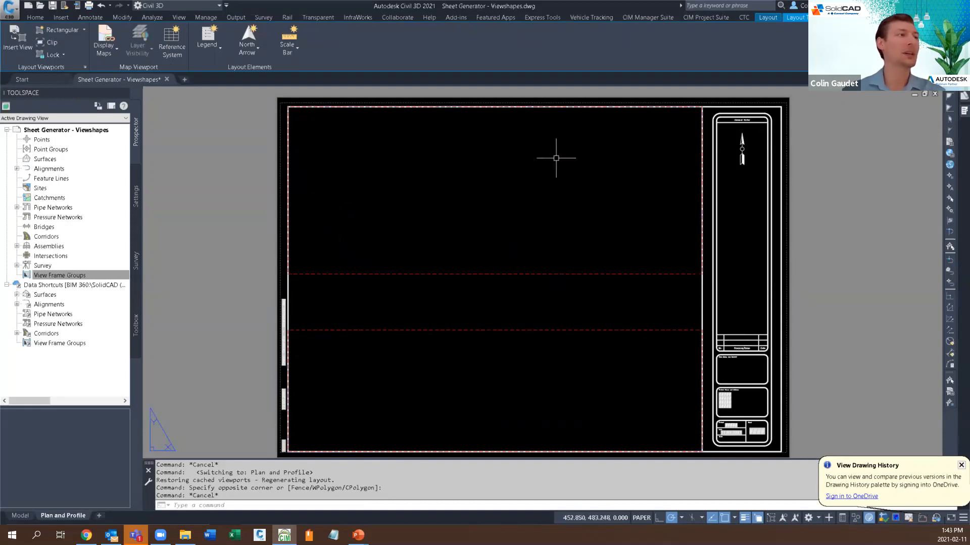
mouse_move(515, 163)
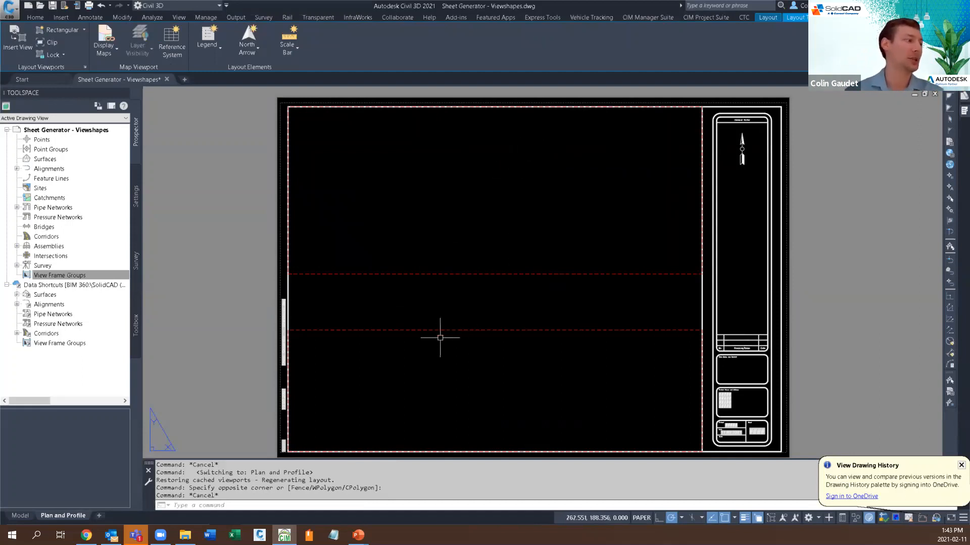
click(22, 517)
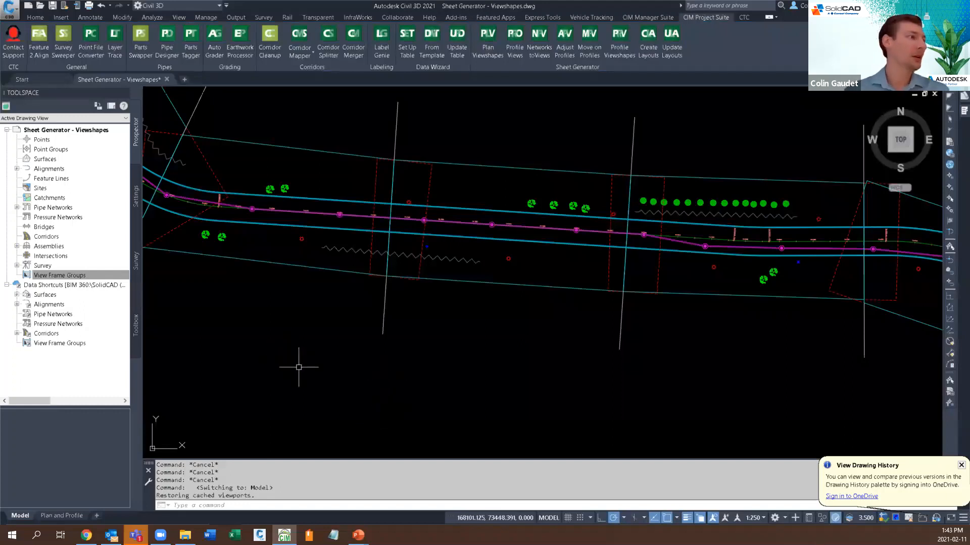
Inspect the matchlines along the straight section and into the bends at both ends.
click(384, 317)
middle_drag(396, 320, 526, 338)
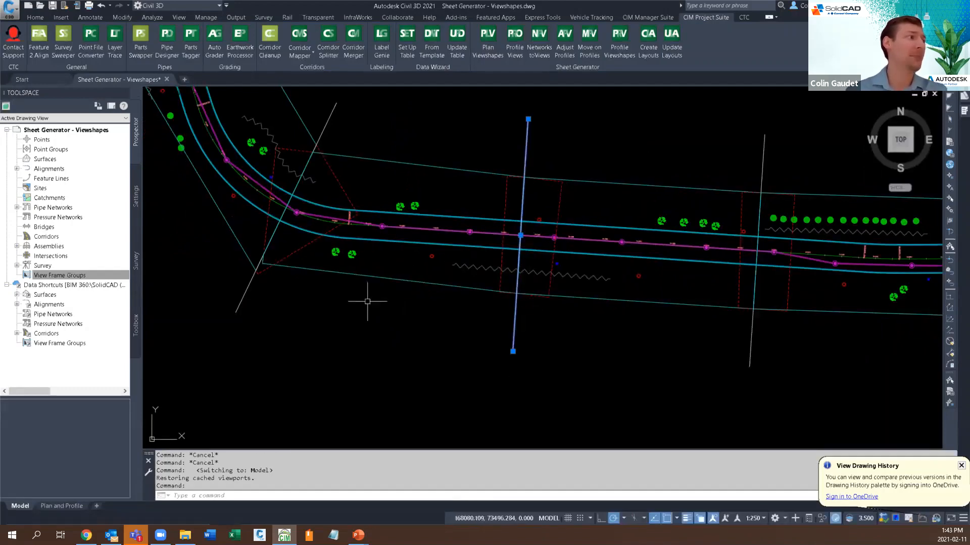
middle_drag(368, 299, 539, 317)
key(Escape)
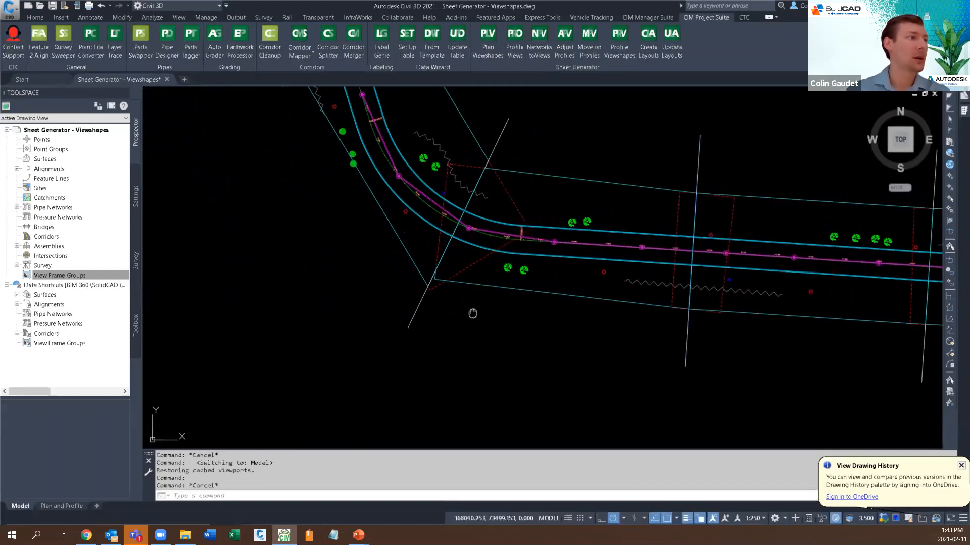
mouse_move(472, 311)
middle_down()
mouse_move(510, 399)
mouse_move(567, 416)
mouse_move(329, 361)
middle_up()
middle_drag(656, 385, 405, 323)
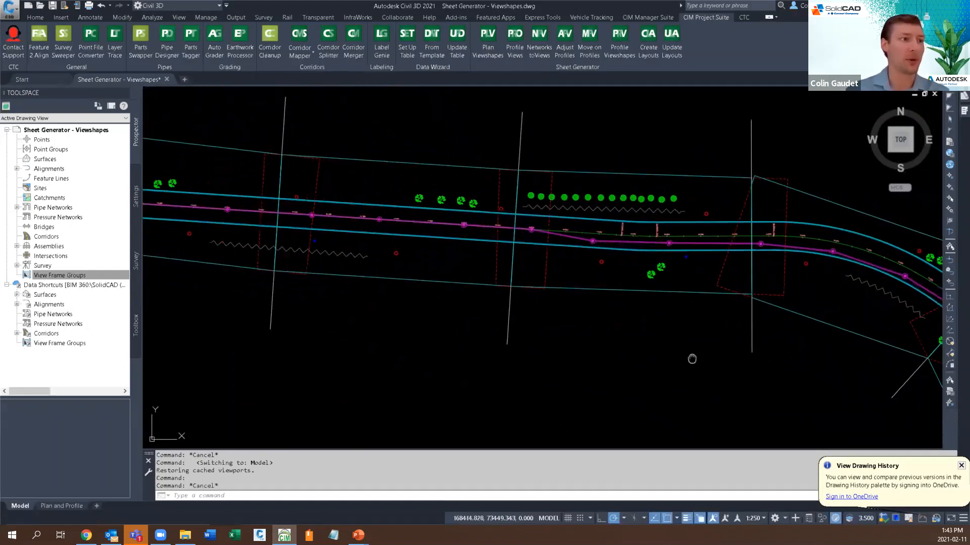
middle_drag(690, 359, 569, 353)
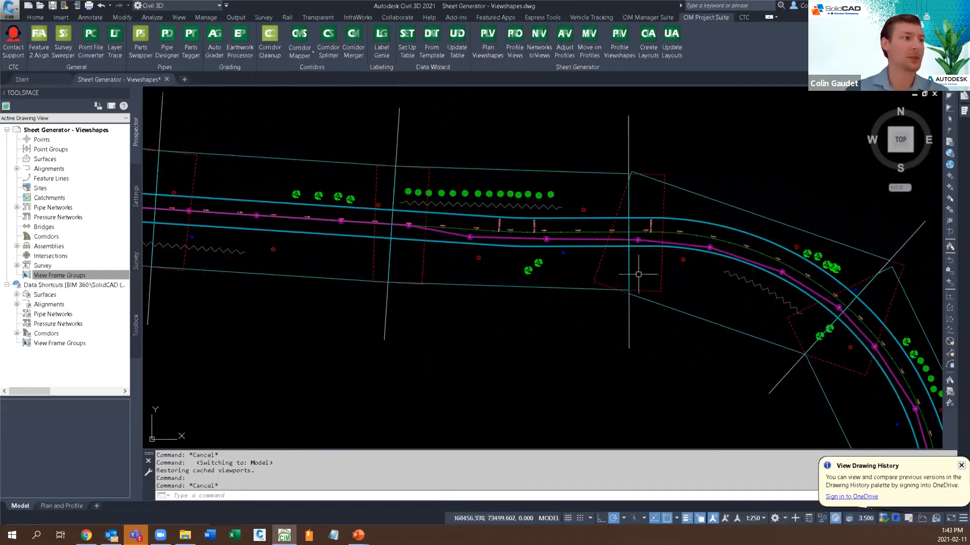
Tilt the vertical matchline near station 0+610, before the eastern curve, by stretching its lower end slightly west.
click(628, 316)
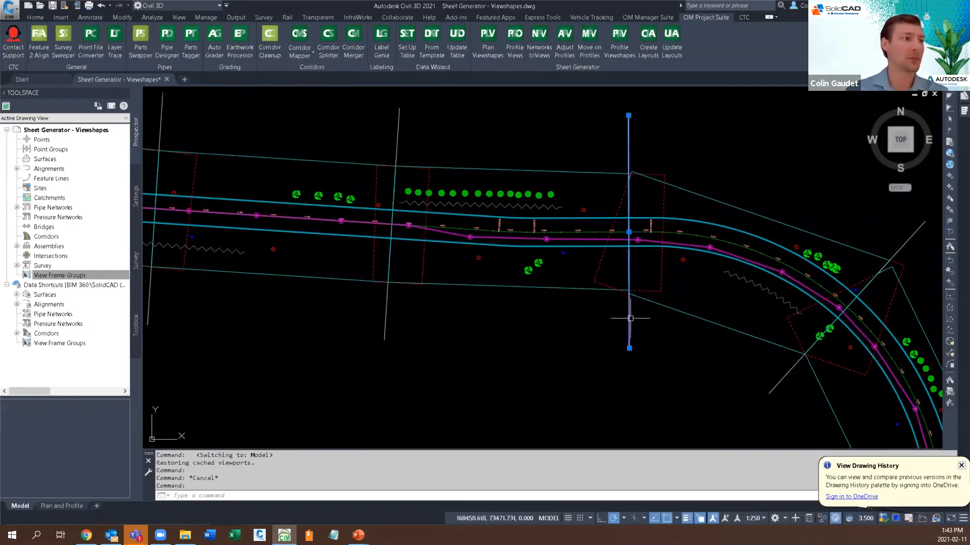
click(629, 348)
click(607, 348)
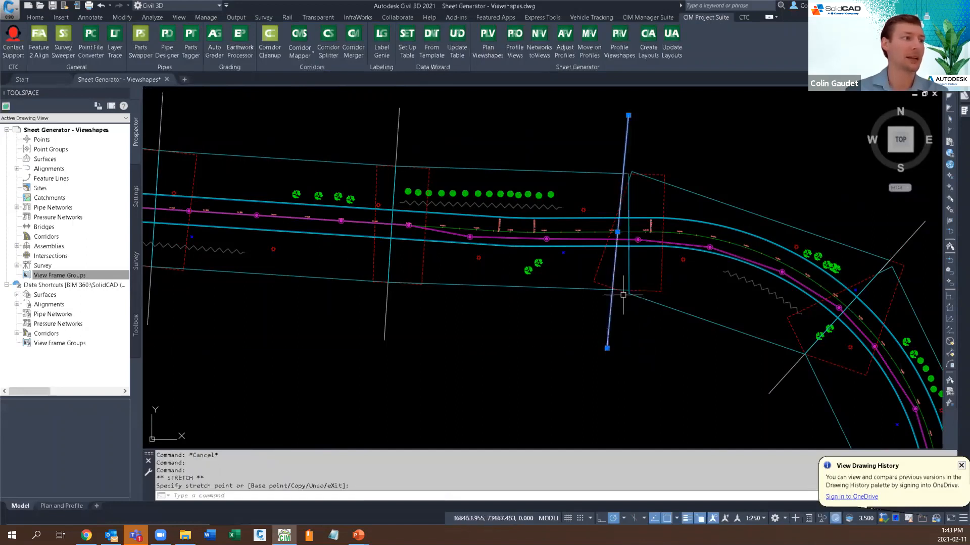
key(Escape)
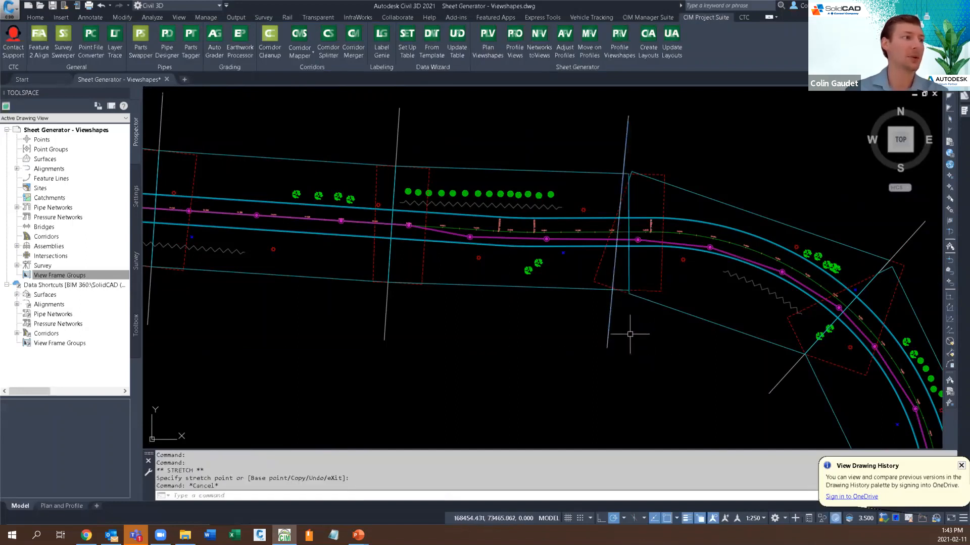
Stretch the lower corners of the two adjoining viewshape polylines to the point where the tilted matchline crosses the first shape's lower edge.
click(602, 290)
click(634, 327)
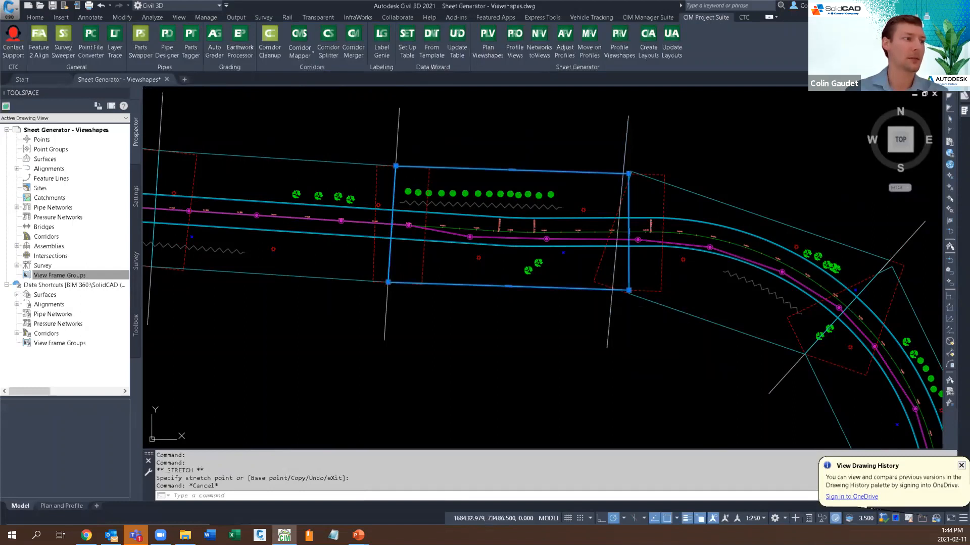
click(625, 299)
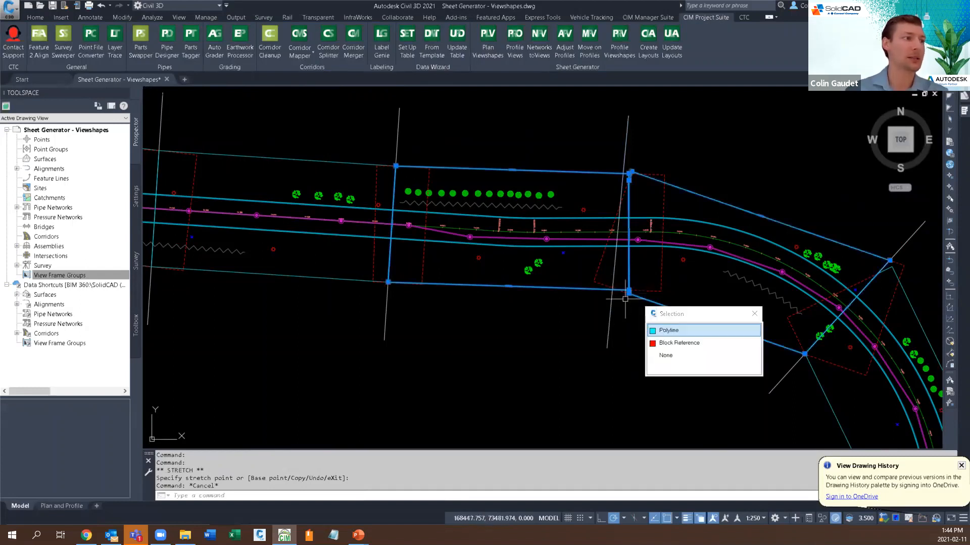
click(672, 330)
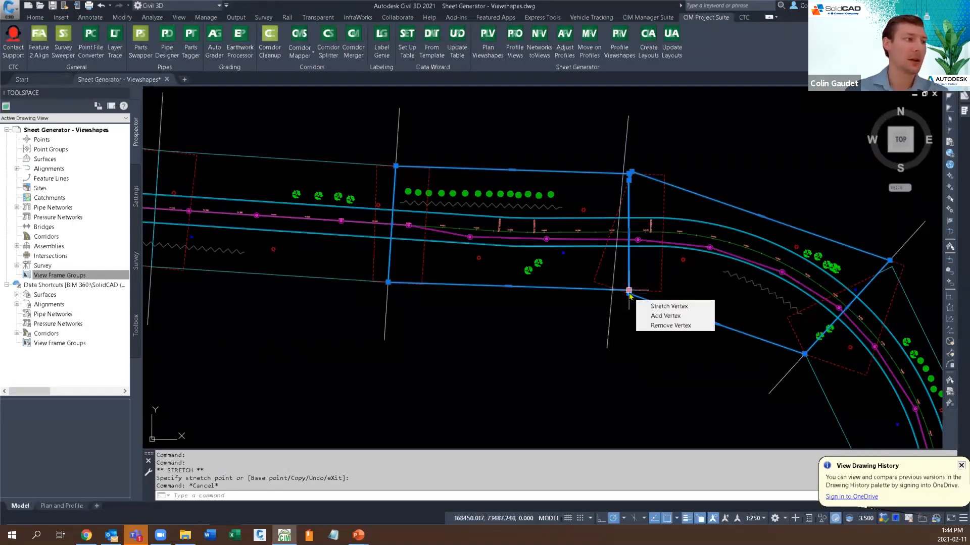
scroll(656, 275, up, 4)
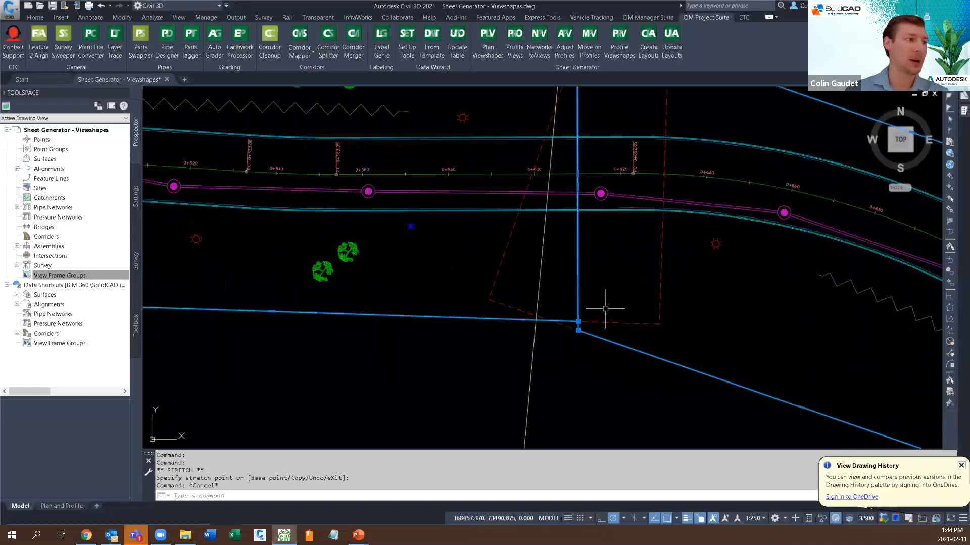
click(578, 322)
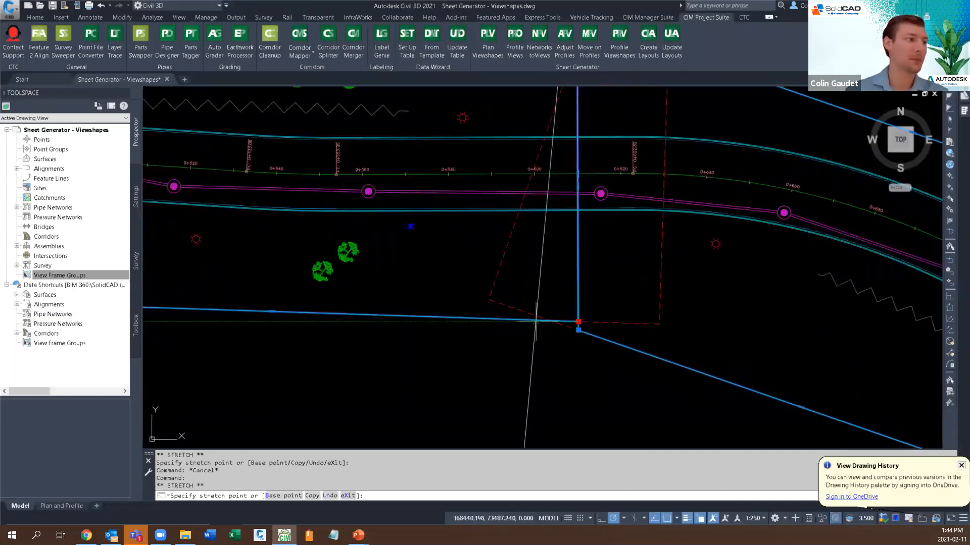
click(536, 320)
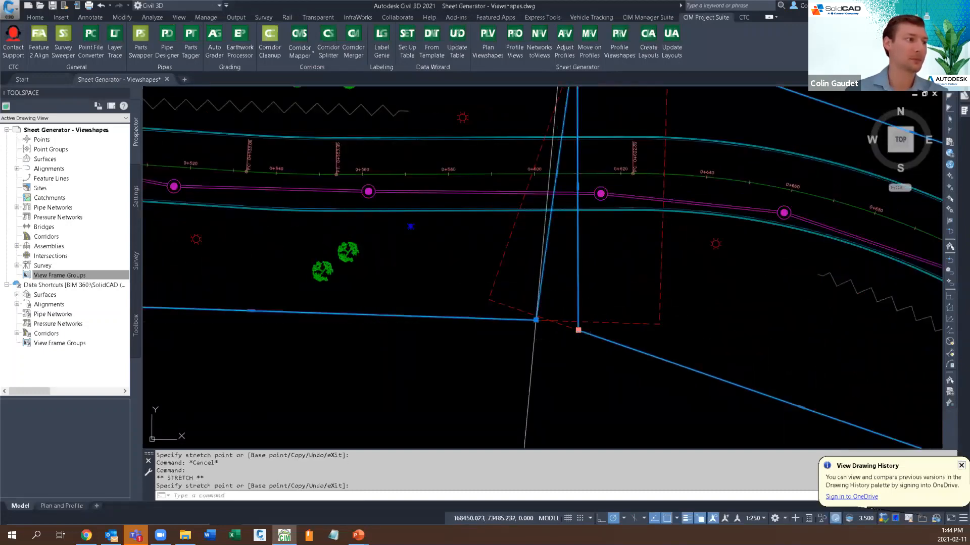
click(578, 330)
click(536, 320)
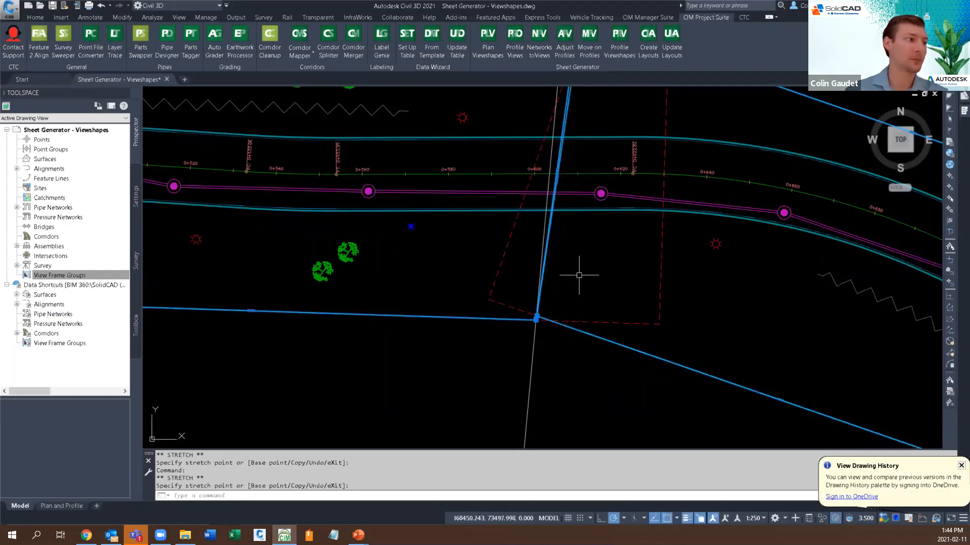
Stretch the first viewshape's upper east corner close to the tilted matchline, and the second viewshape's nearby vertex down onto the shared edge.
middle_drag(578, 277, 592, 374)
middle_drag(593, 146, 628, 217)
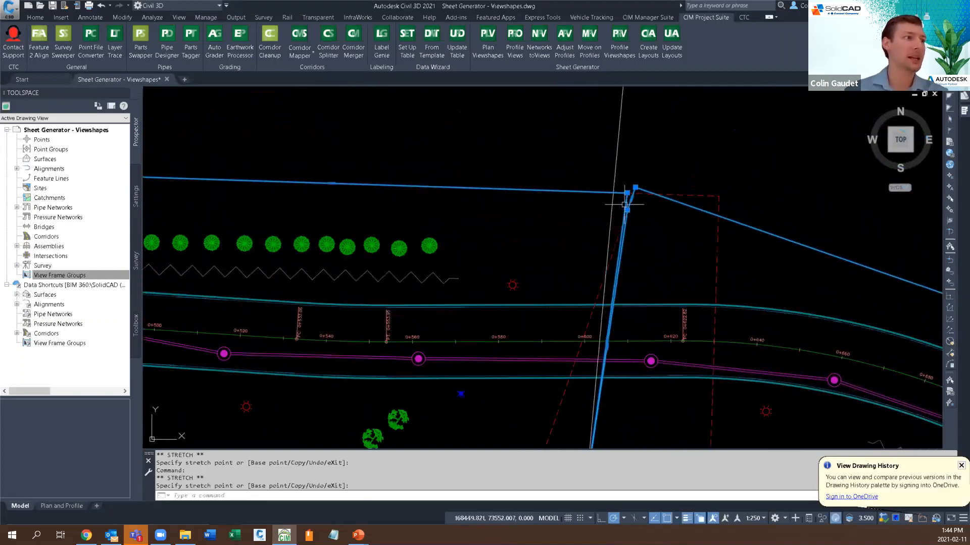
click(627, 193)
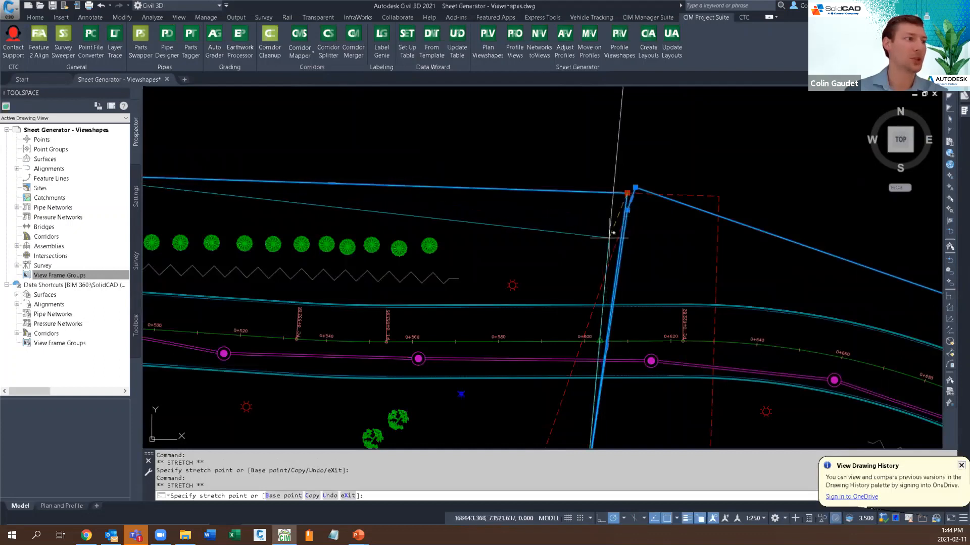
click(605, 273)
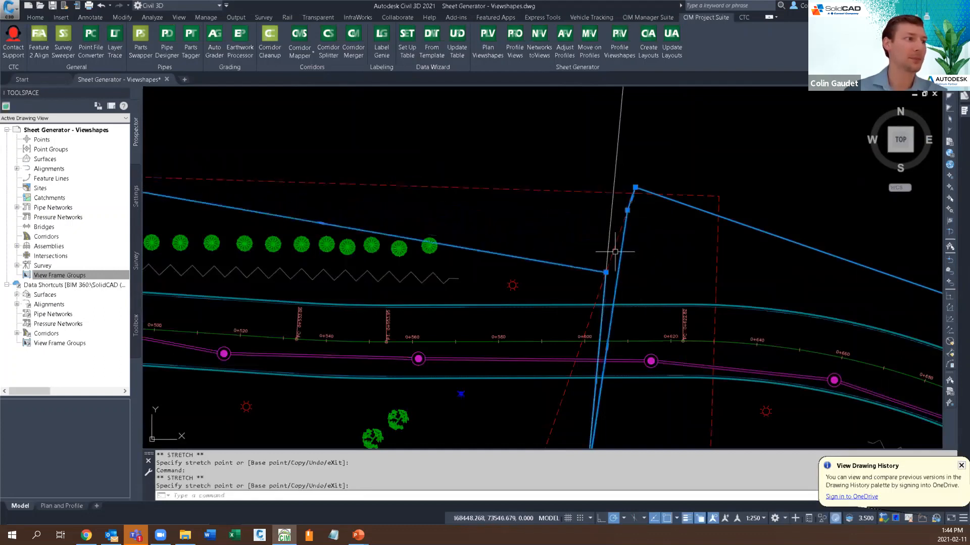
click(606, 272)
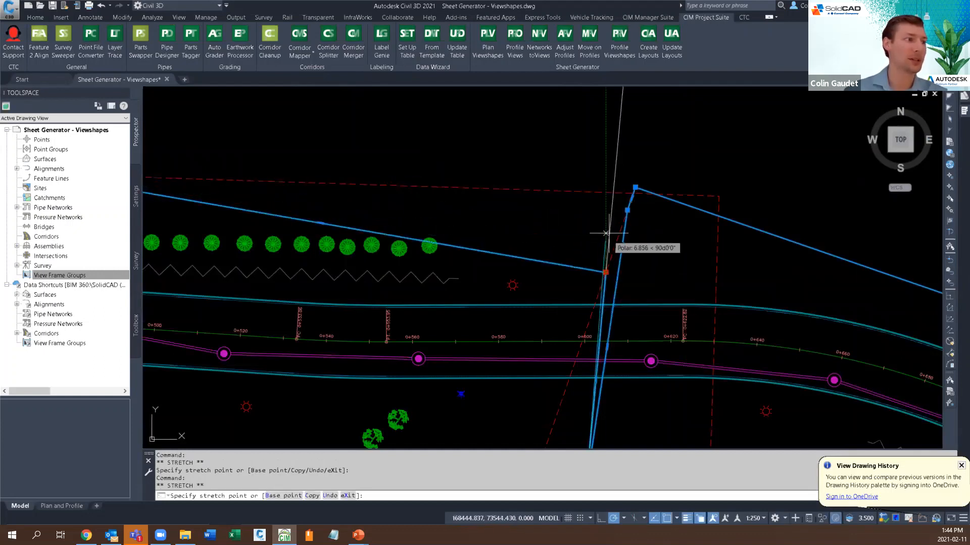
click(607, 192)
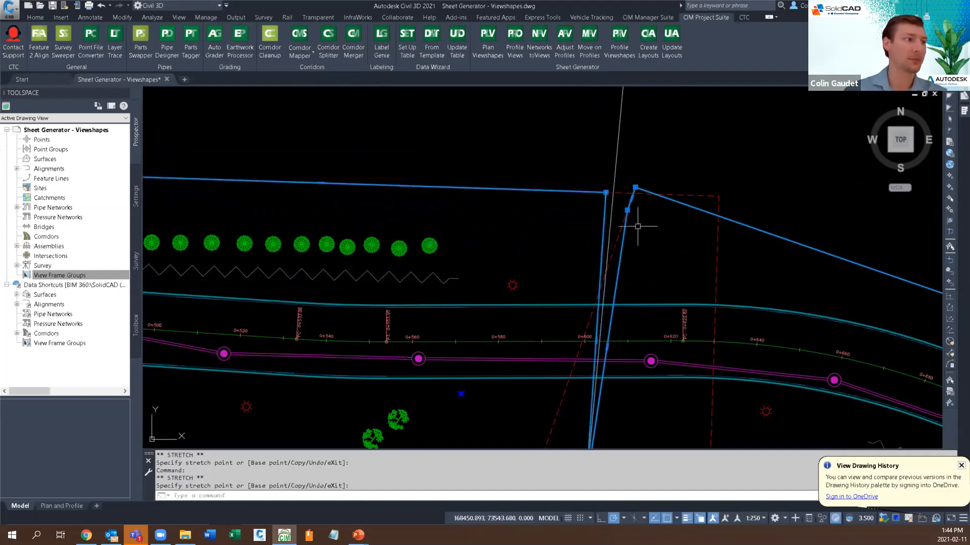
click(627, 210)
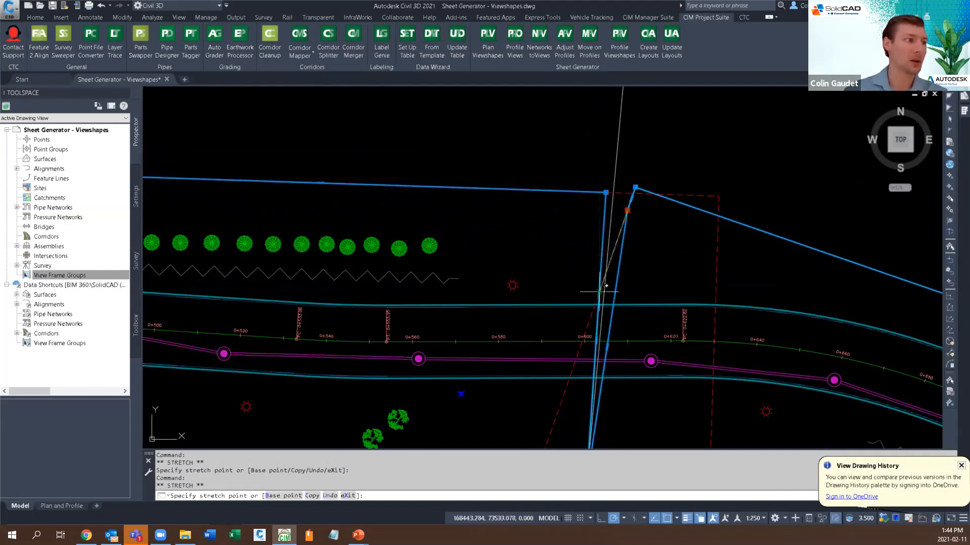
click(599, 291)
key(Escape)
scroll(577, 150, down, 3)
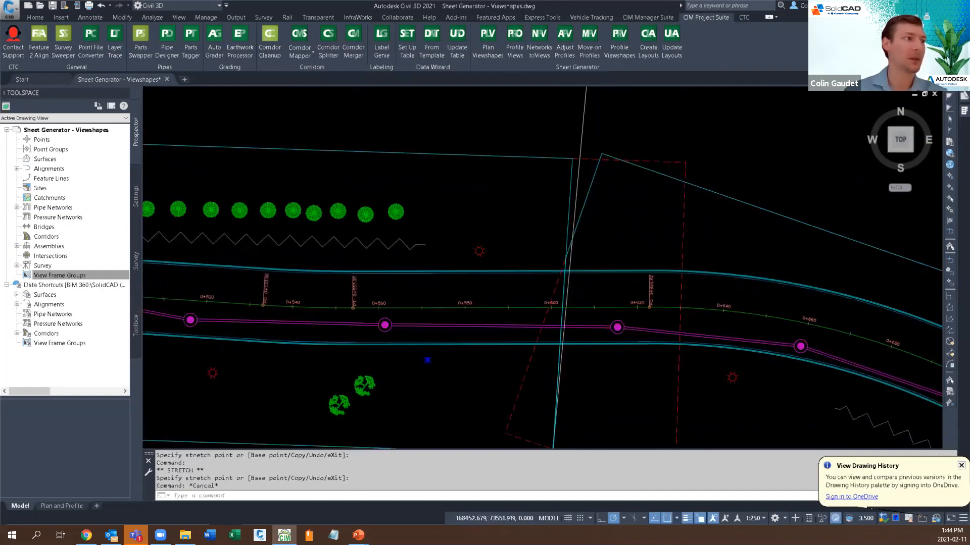
Review the tilted matchline and its reshaped viewshapes against the neighbouring frames through the eastern curve.
click(588, 132)
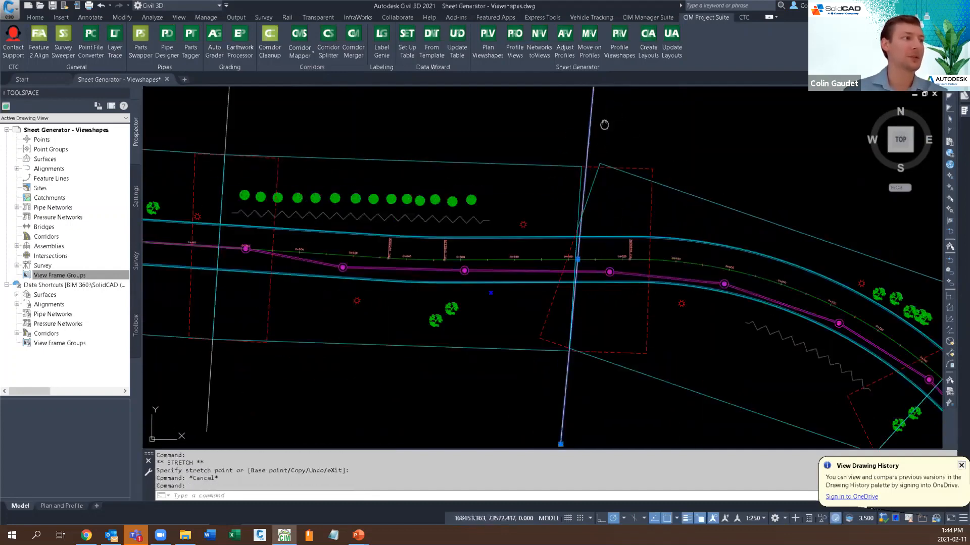
scroll(592, 202, down, 2)
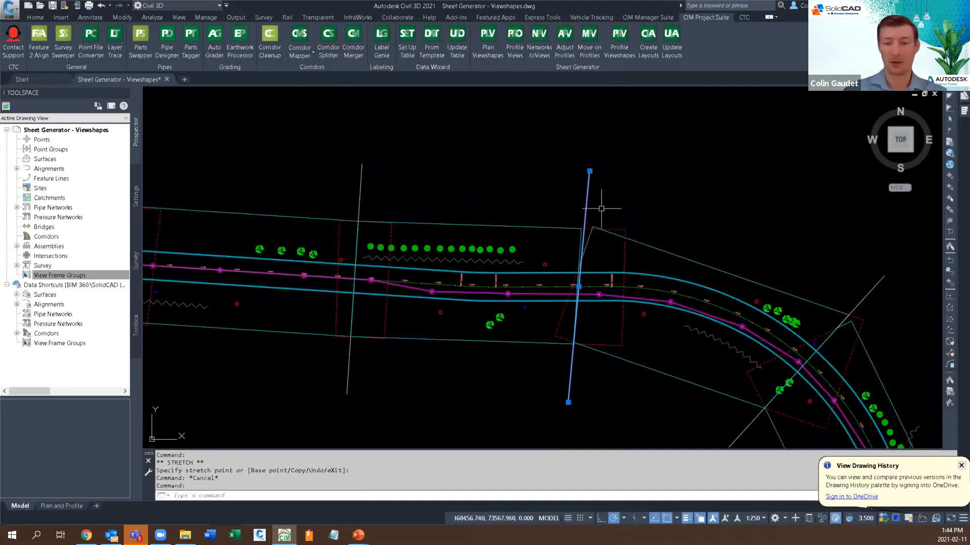
key(Escape)
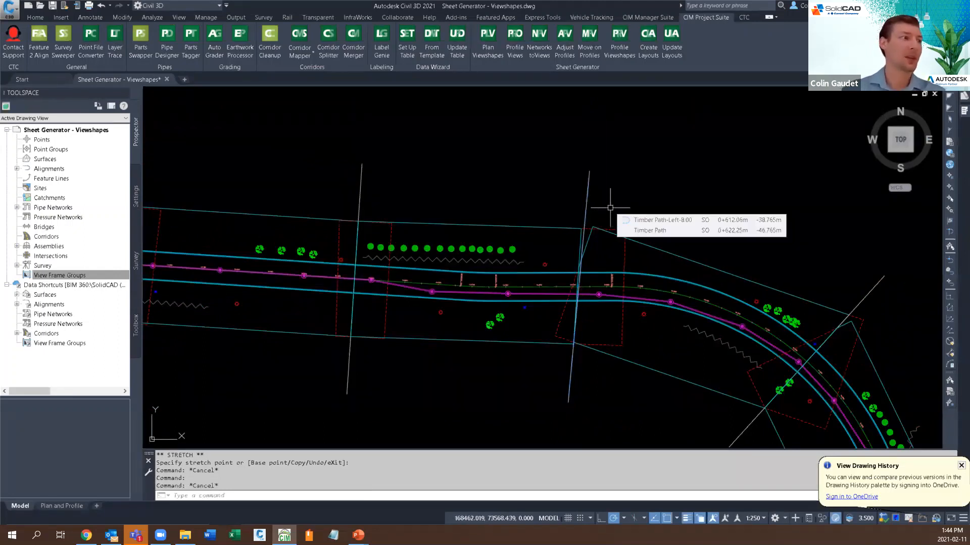
middle_drag(665, 221, 618, 157)
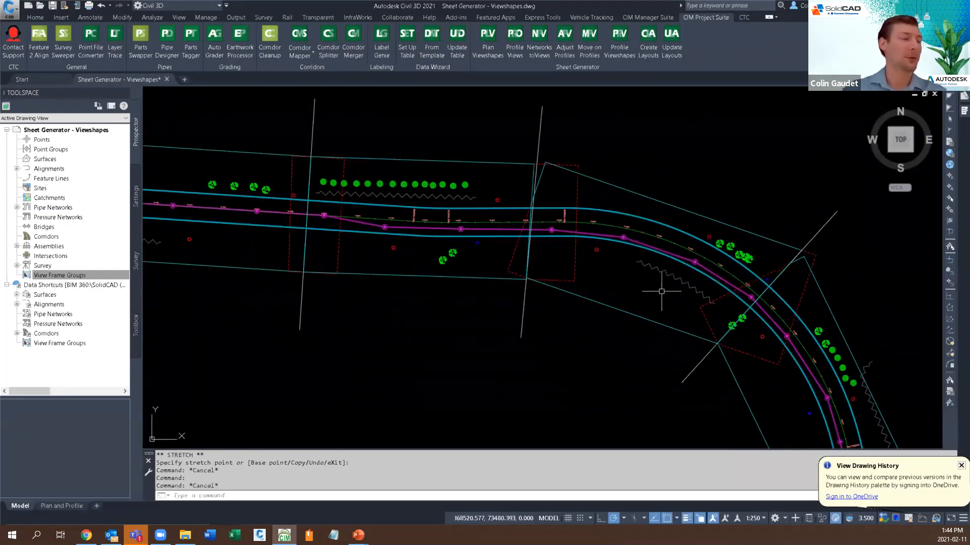
middle_drag(671, 318, 522, 246)
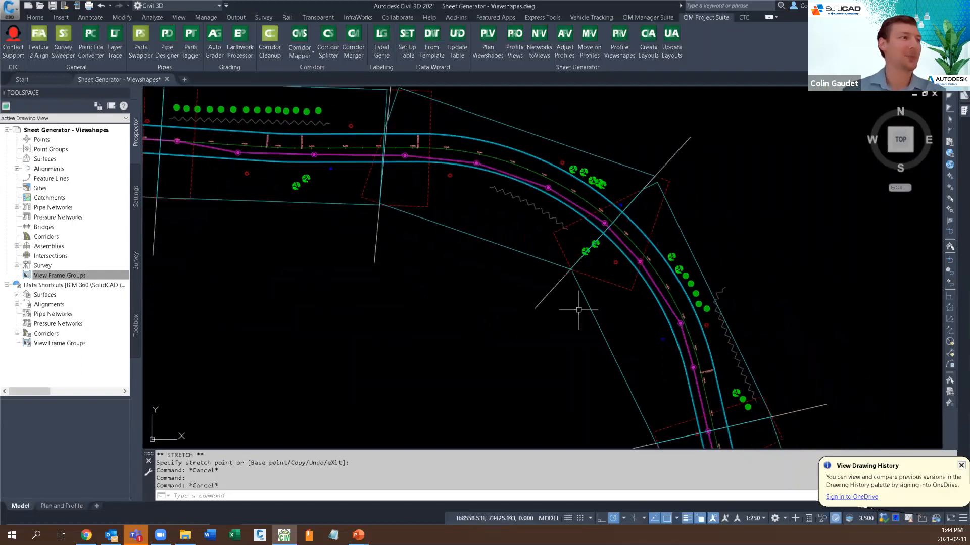
middle_drag(647, 202, 956, 331)
scroll(726, 262, down, 2)
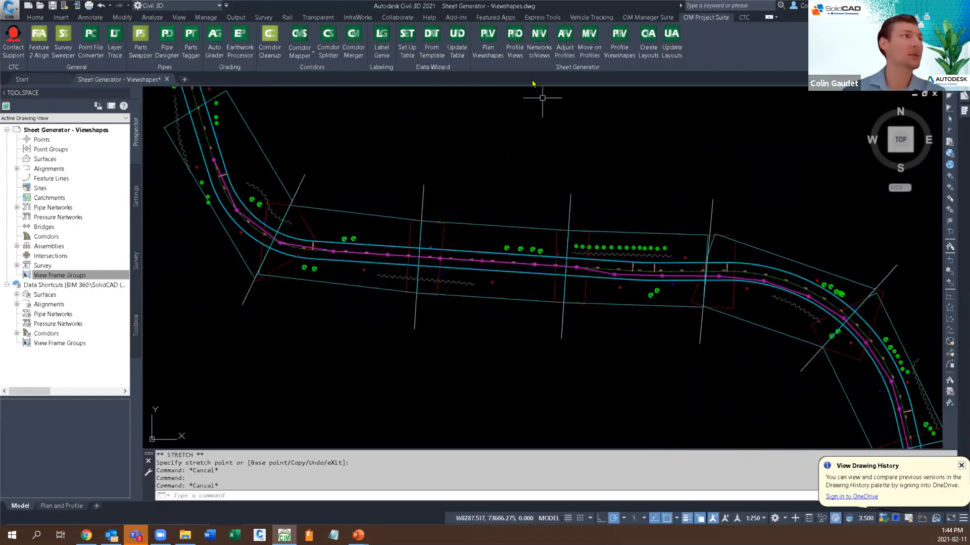
Create multiple profile views for Timber Path in the Profile View style, placed east of the plan, and inspect the lowest ones.
click(514, 50)
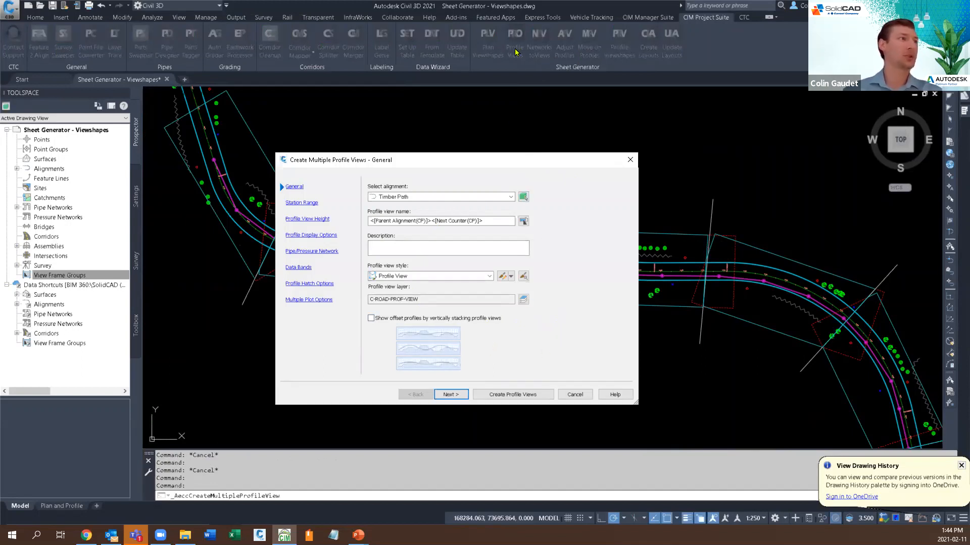
drag(521, 161, 601, 120)
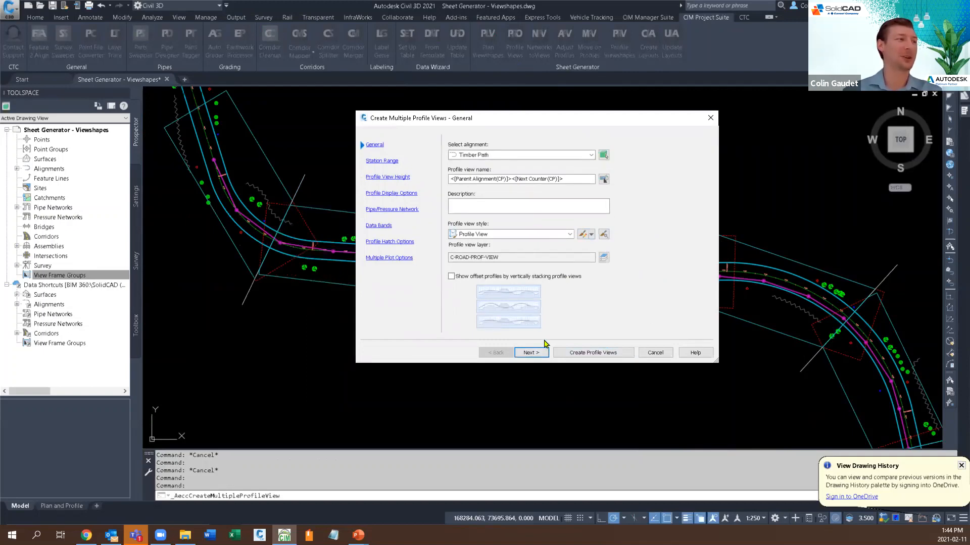
click(591, 354)
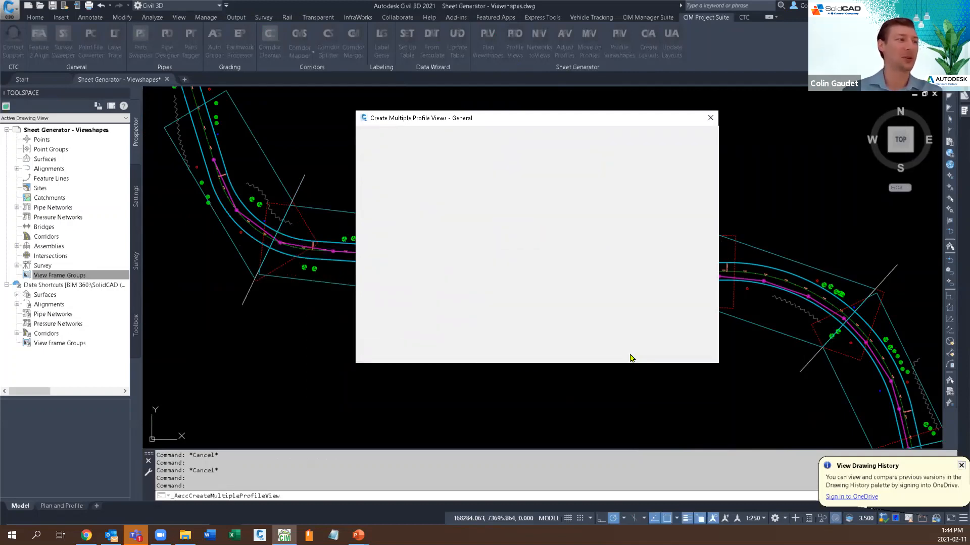
scroll(402, 316, down, 6)
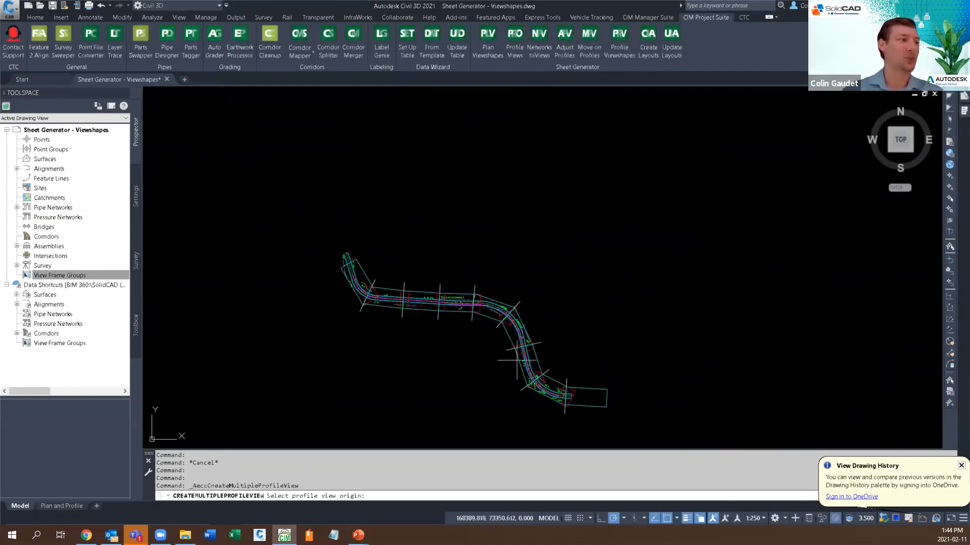
middle_drag(577, 391, 458, 309)
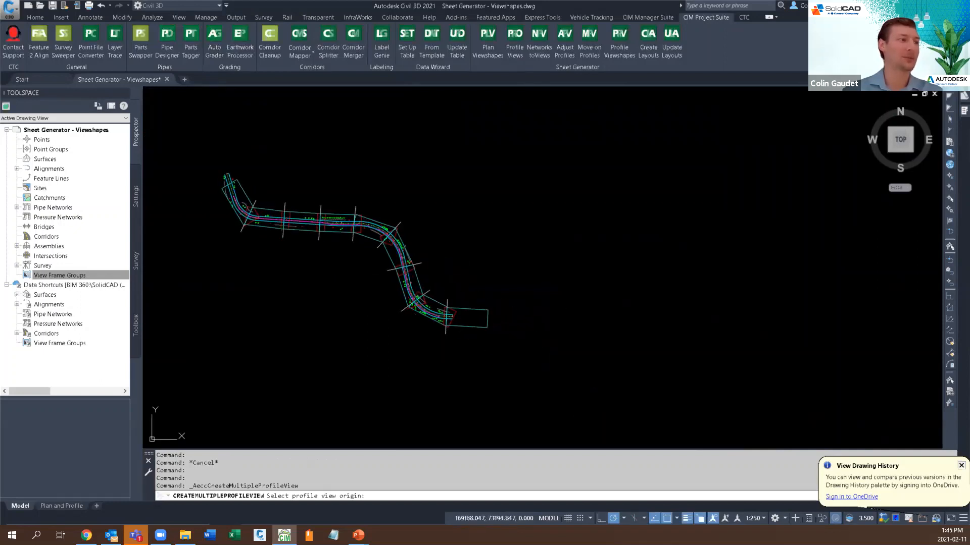
click(546, 307)
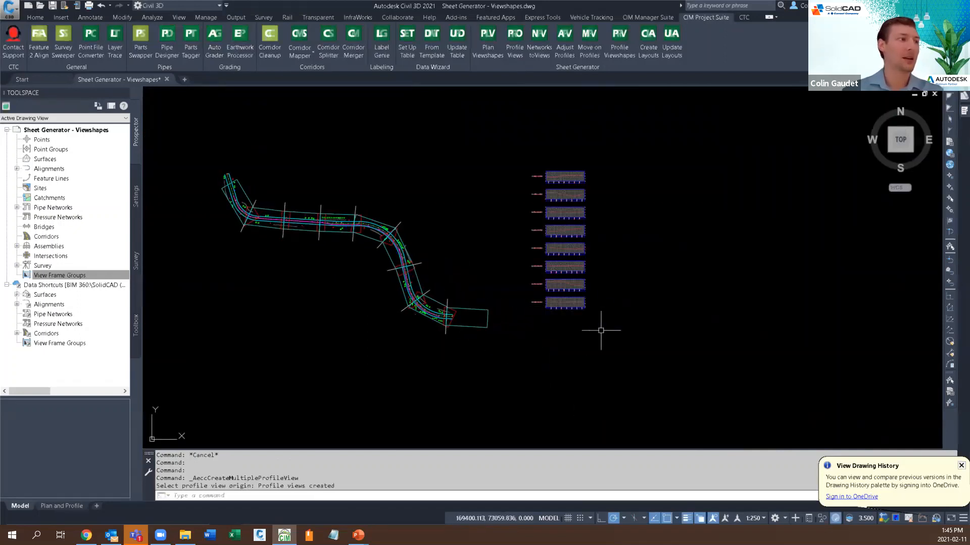
scroll(589, 304, up, 5)
scroll(508, 311, up, 4)
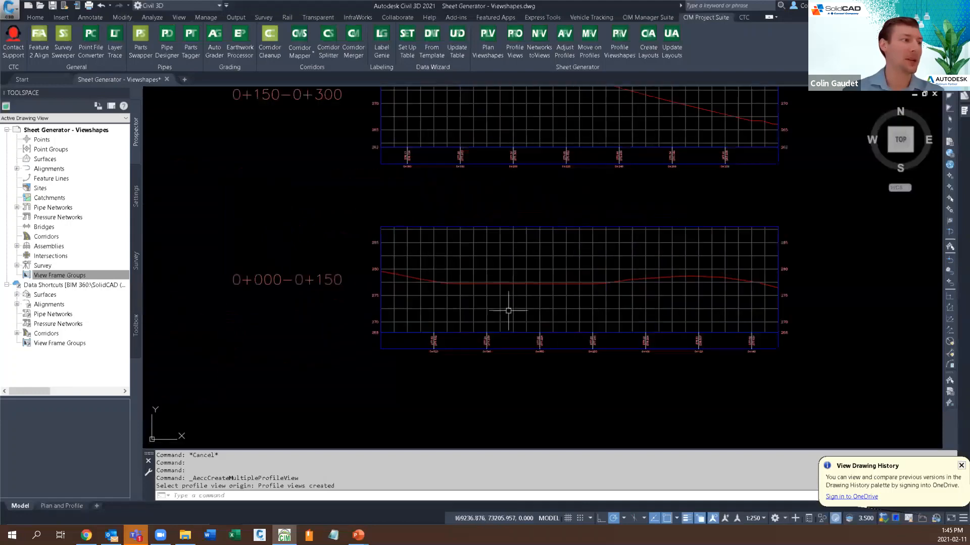
mouse_move(612, 233)
middle_down()
mouse_move(607, 410)
mouse_move(608, 244)
mouse_move(624, 359)
middle_up()
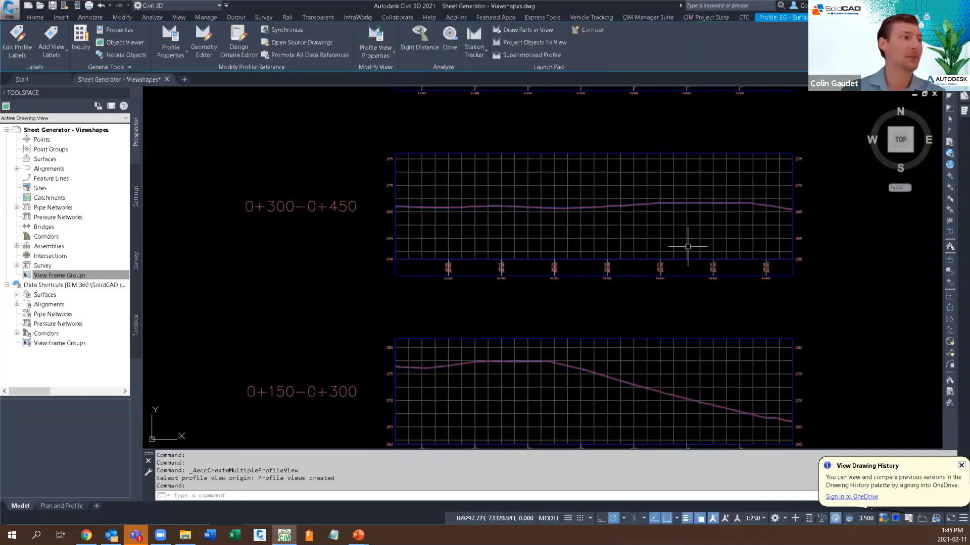
Examine the stacked Timber Path profile views and compare them with the viewshapes along the plan alignment.
key(Escape)
scroll(671, 266, down, 4)
middle_drag(672, 266, 670, 331)
scroll(669, 234, up, 4)
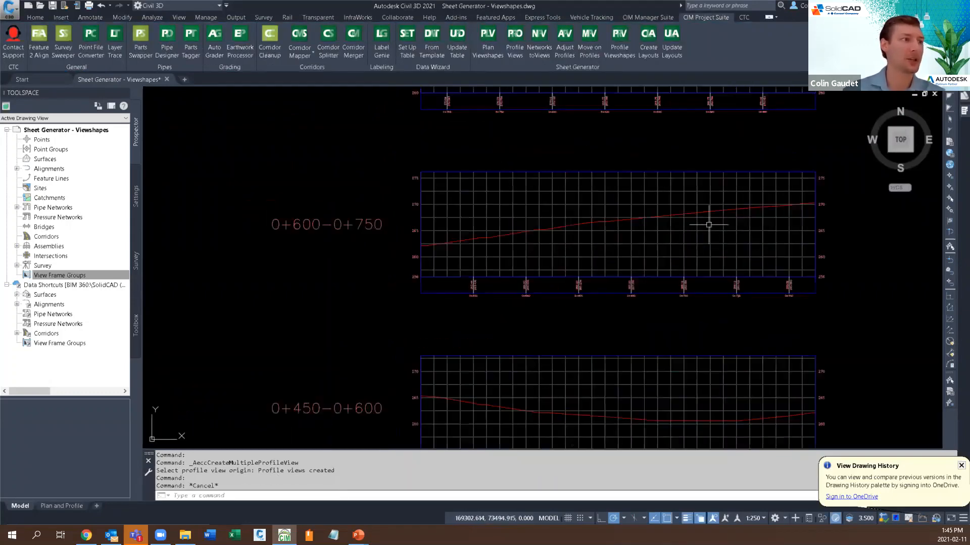
scroll(707, 235, down, 4)
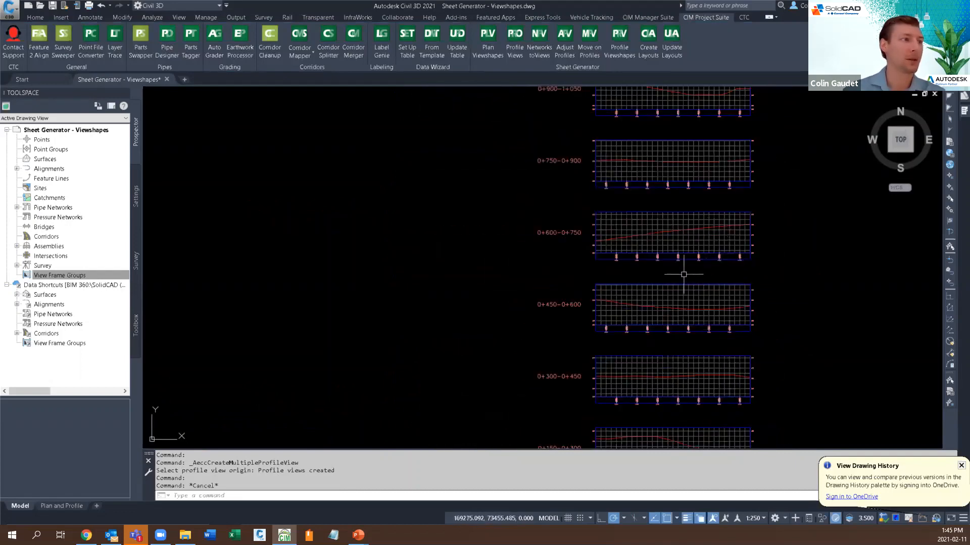
scroll(682, 274, down, 4)
middle_drag(580, 324, 638, 294)
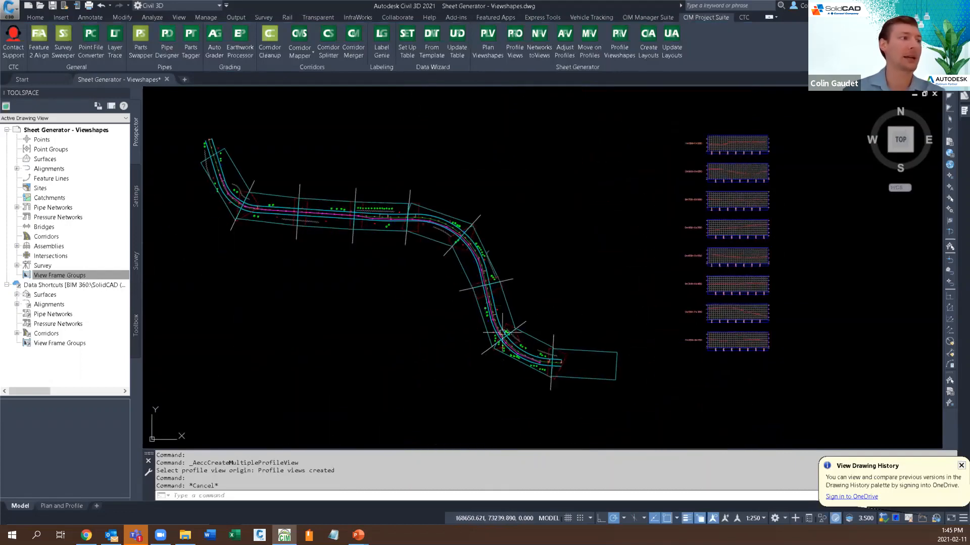
middle_drag(571, 288, 496, 281)
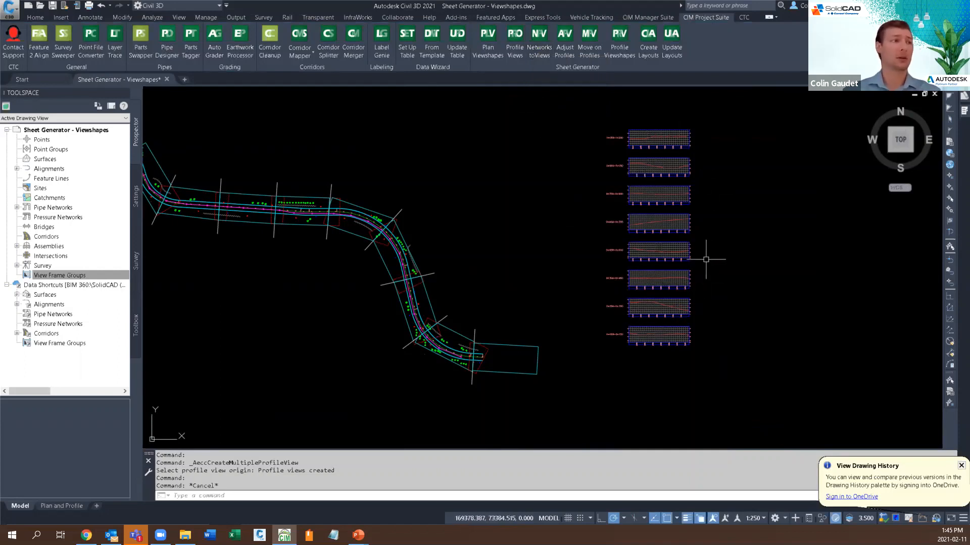
click(664, 246)
scroll(676, 309, up, 4)
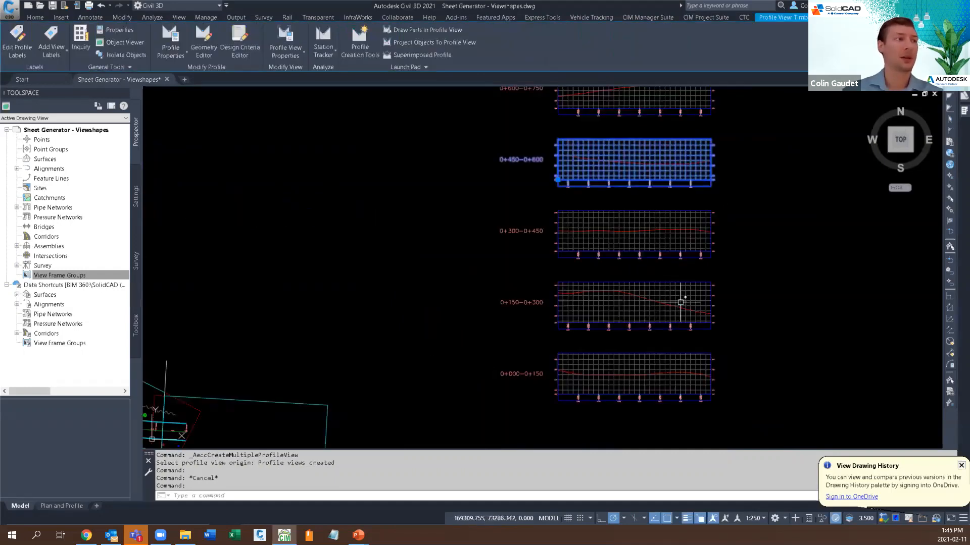
key(Escape)
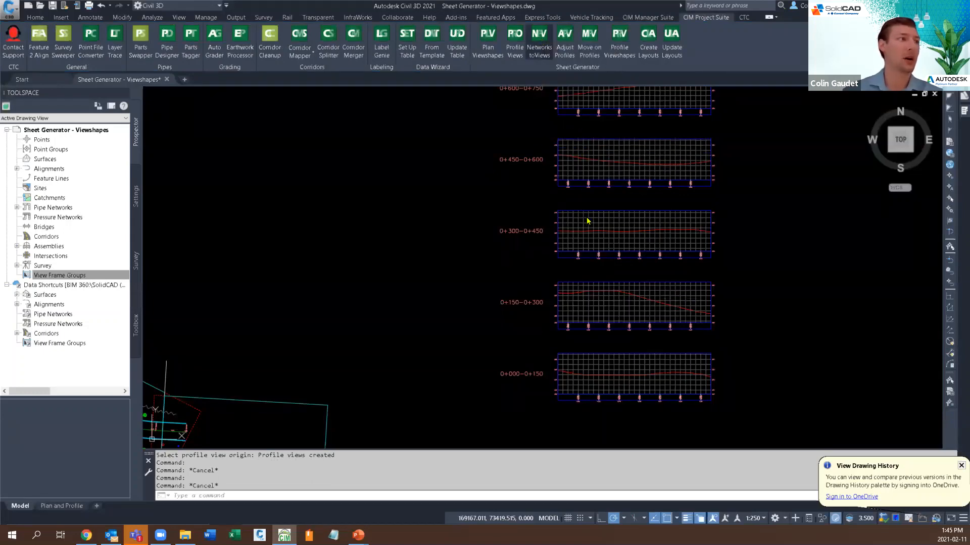
Add the pipe network parts within 5.000 horizontal distance of the alignment to all profile views.
scroll(613, 225, down, 4)
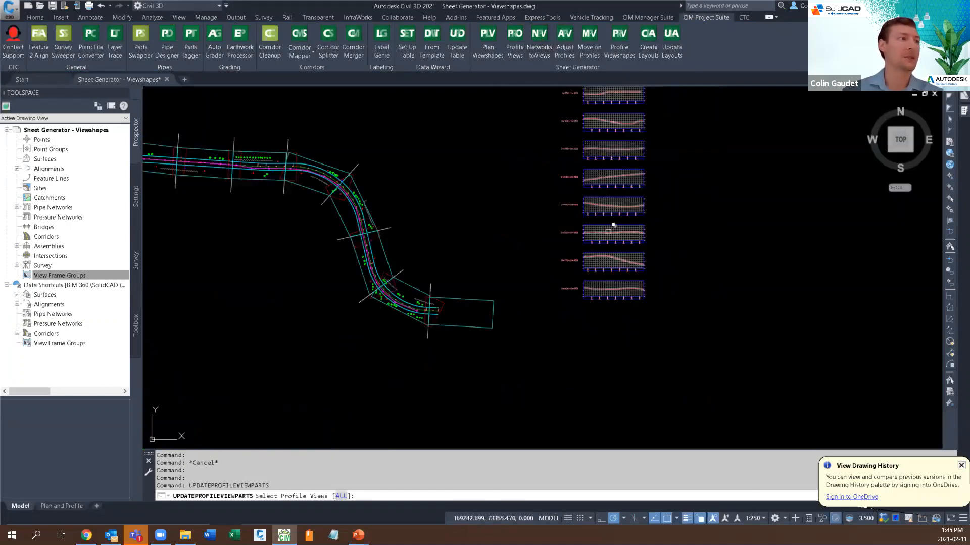
middle_drag(647, 205, 637, 280)
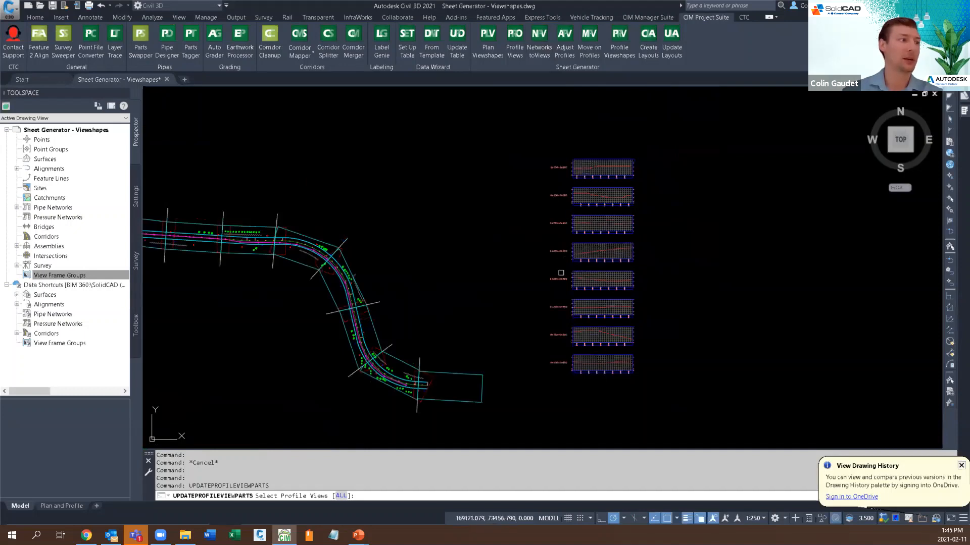
click(341, 496)
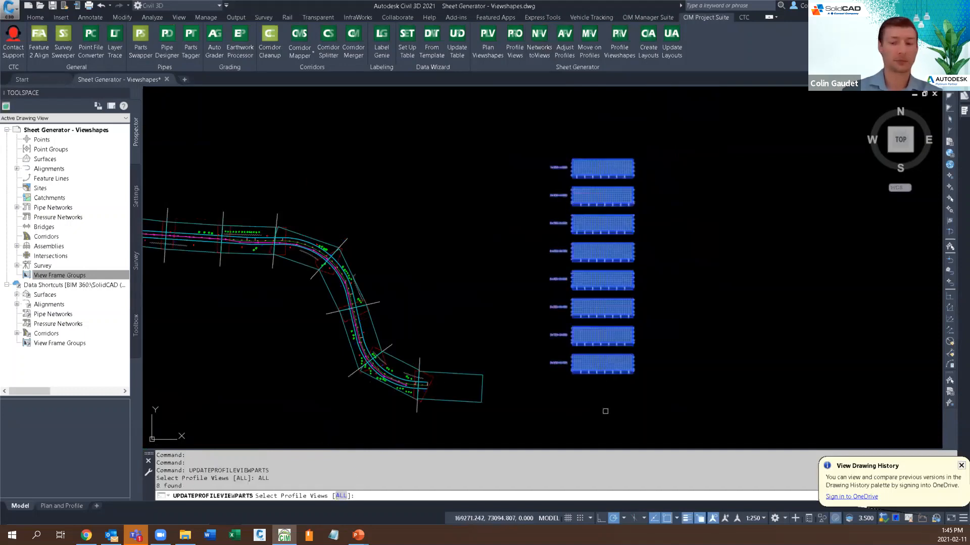
key(Return)
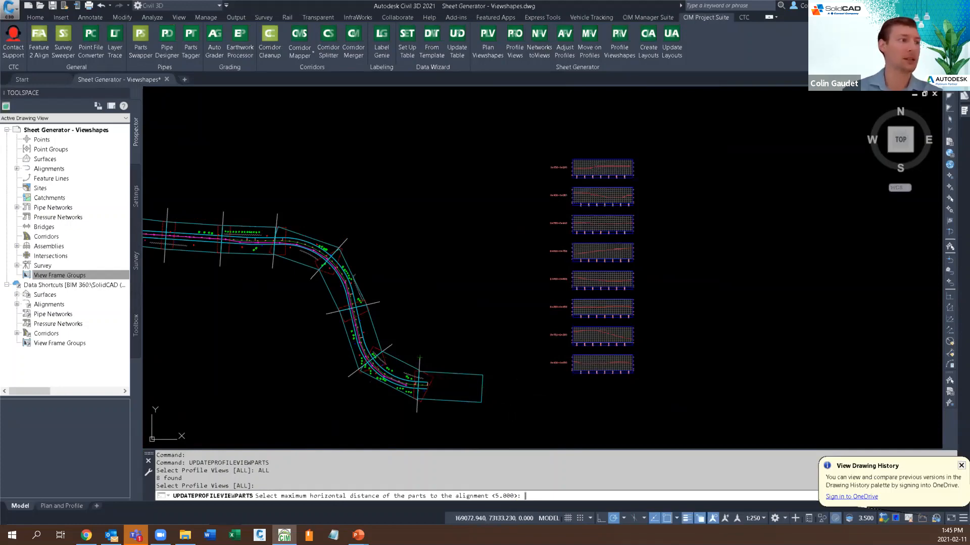
key(Return)
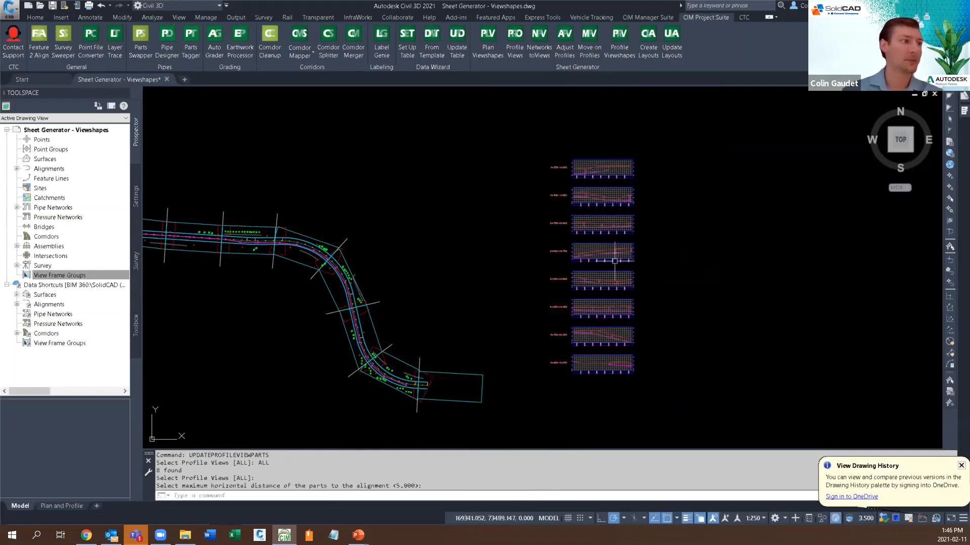
Check which pipes and structures are drawn in the 0+450–0+600 profile view through its pipe network properties, leaving them unmodified.
scroll(596, 267, up, 5)
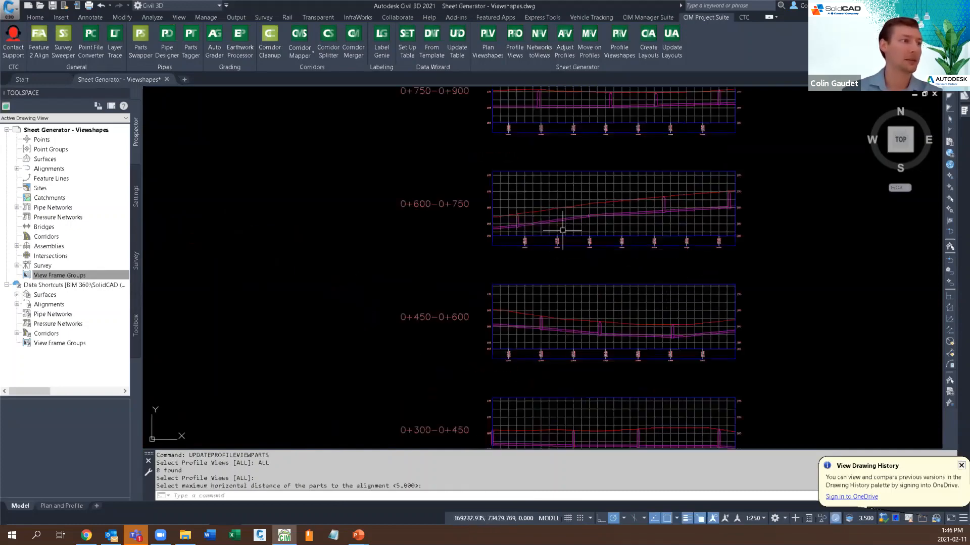
middle_drag(726, 262, 758, 213)
click(661, 255)
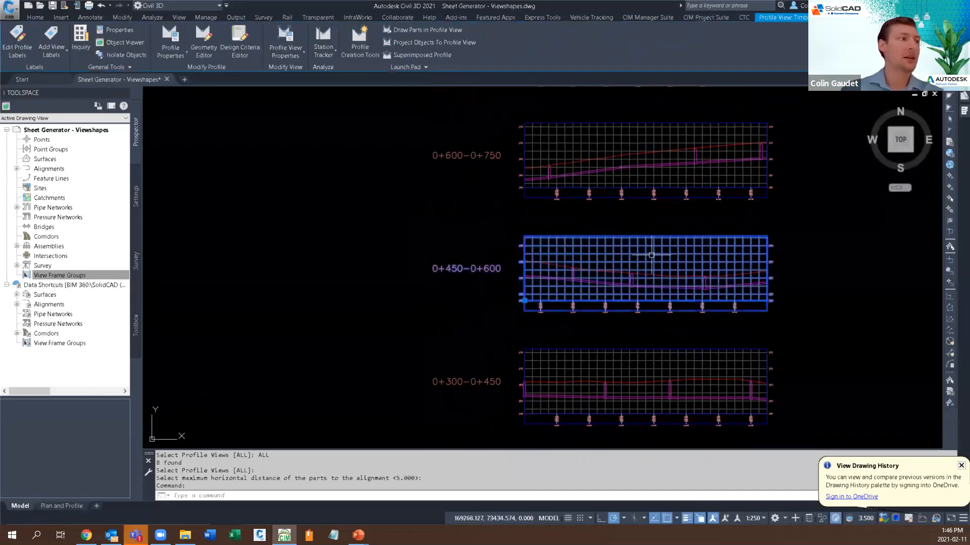
right_click(650, 244)
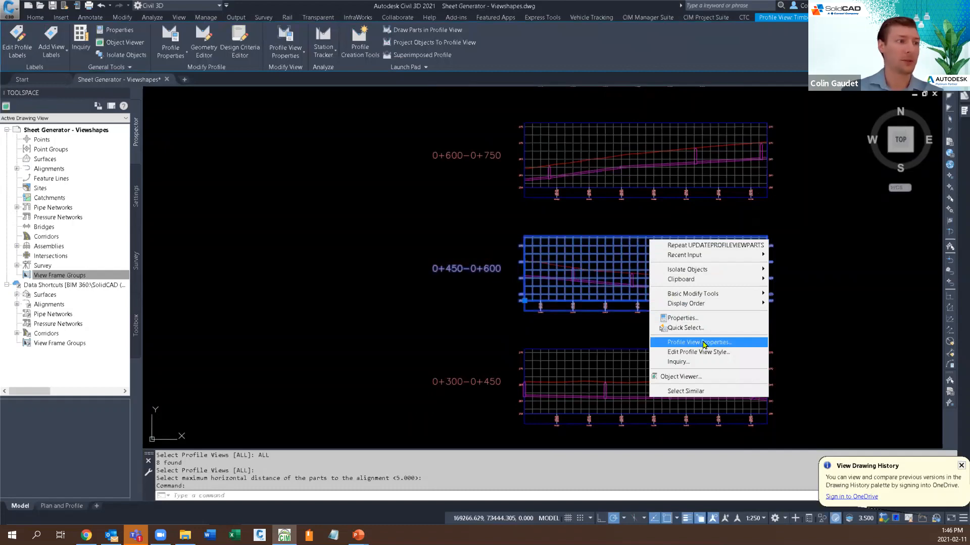
click(703, 342)
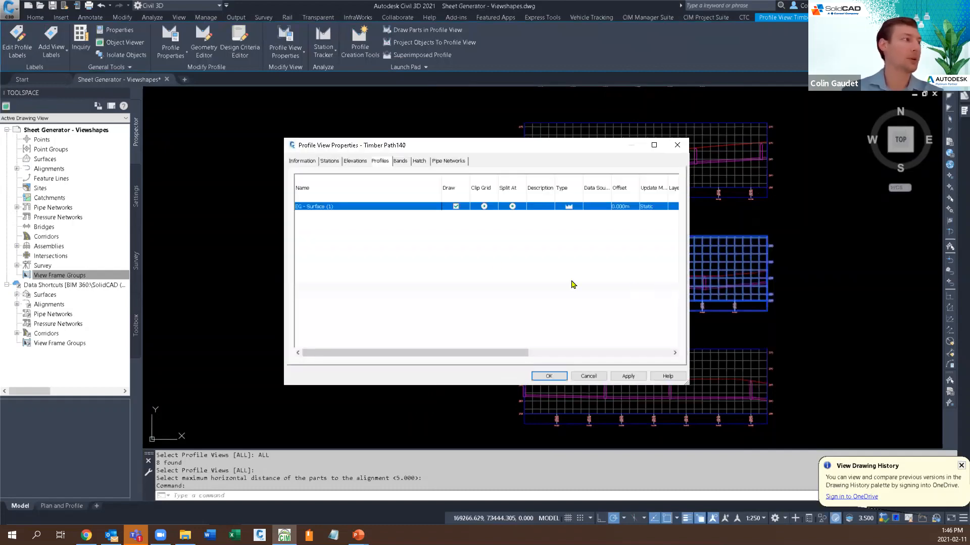
click(443, 161)
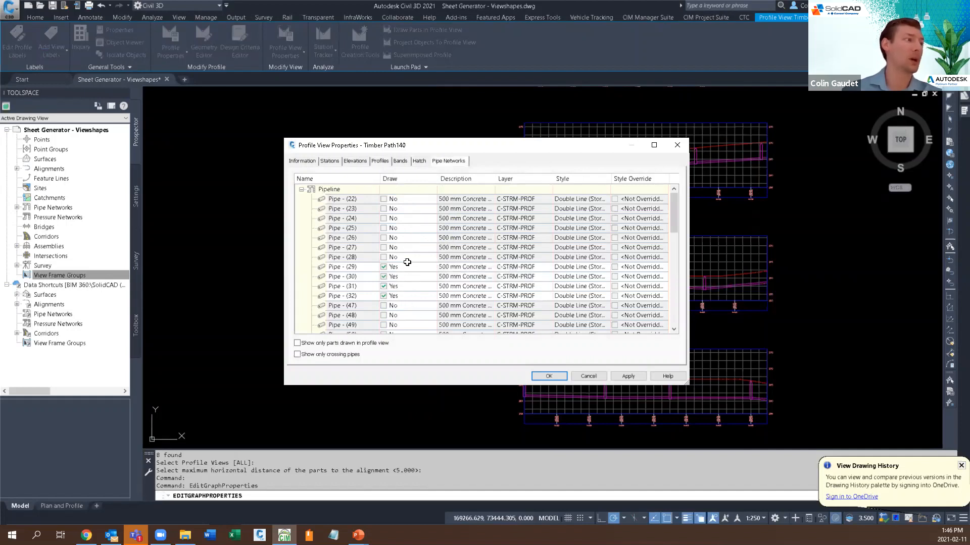
scroll(398, 294, down, 4)
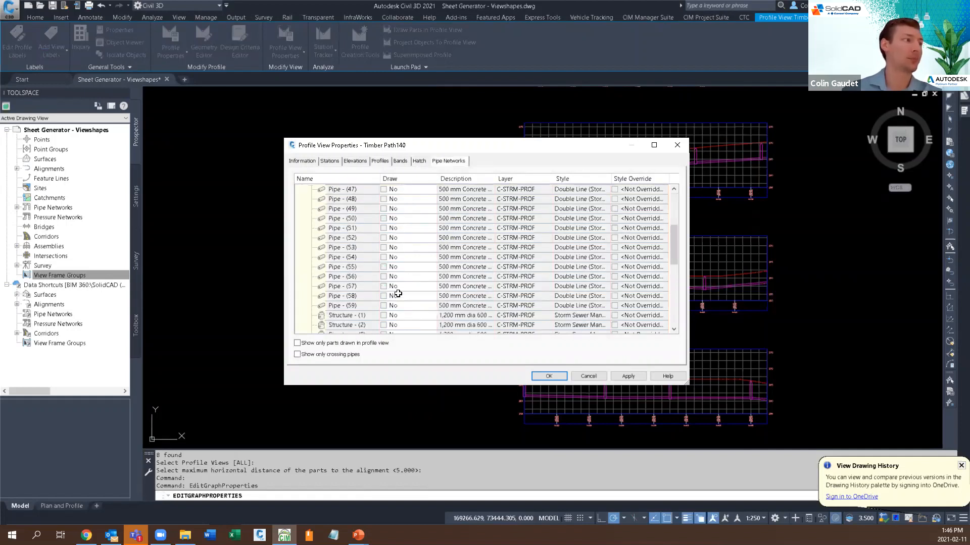
scroll(415, 214, down, 4)
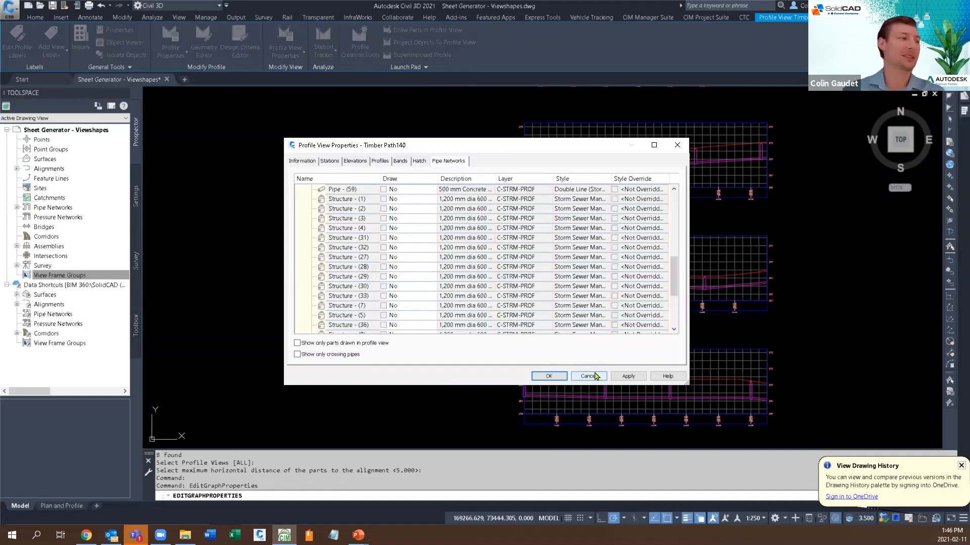
click(595, 375)
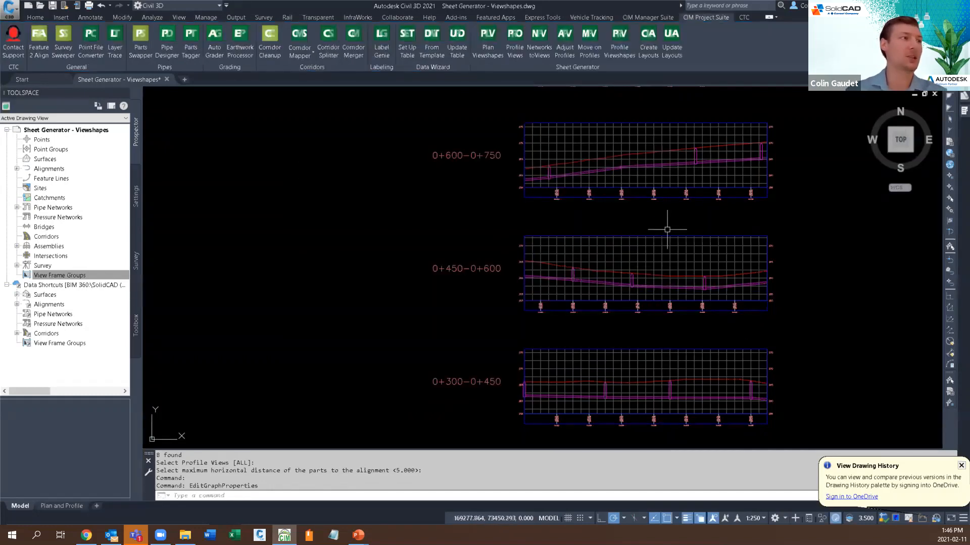
Adjust all profile views to the plan viewshape stations with 5-unit start and end buffers and 20-unit heights centred on the median elevation.
scroll(661, 230, down, 2)
scroll(662, 231, down, 2)
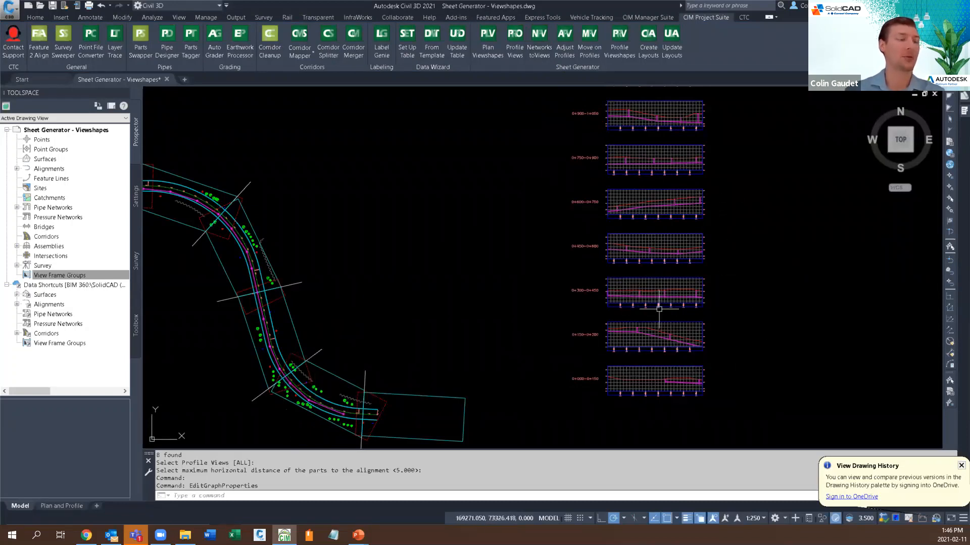
mouse_move(736, 314)
middle_down()
mouse_move(714, 309)
mouse_move(696, 331)
middle_up()
scroll(691, 313, down, 2)
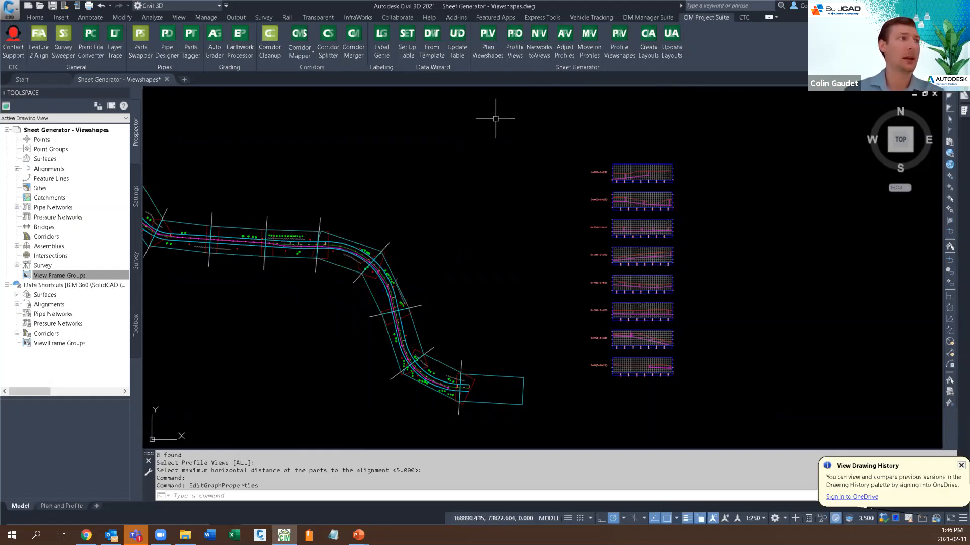
click(565, 56)
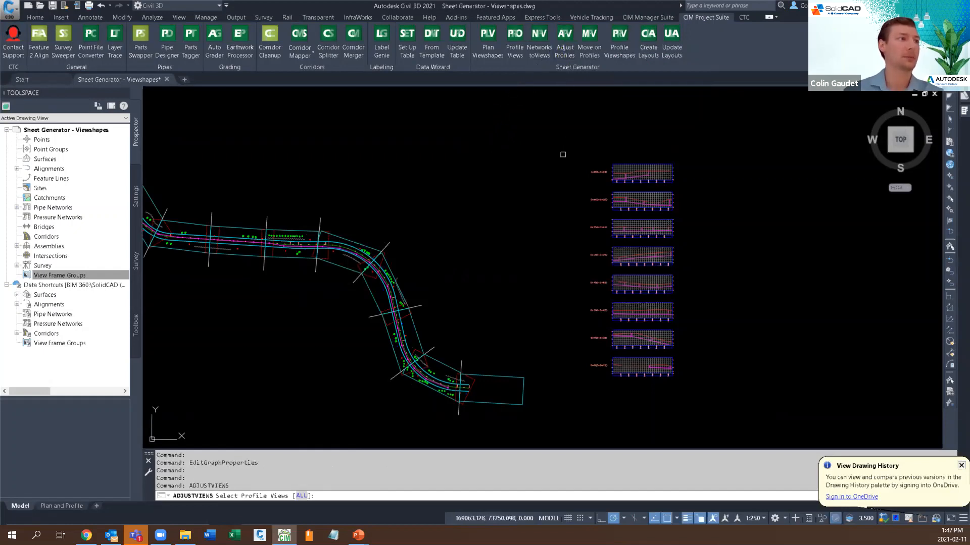
click(711, 142)
click(574, 398)
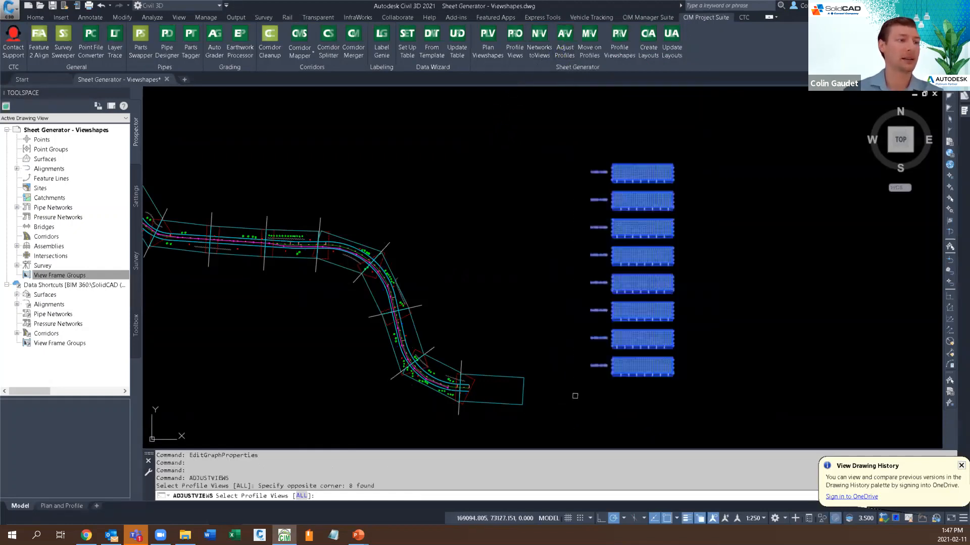
key(Return)
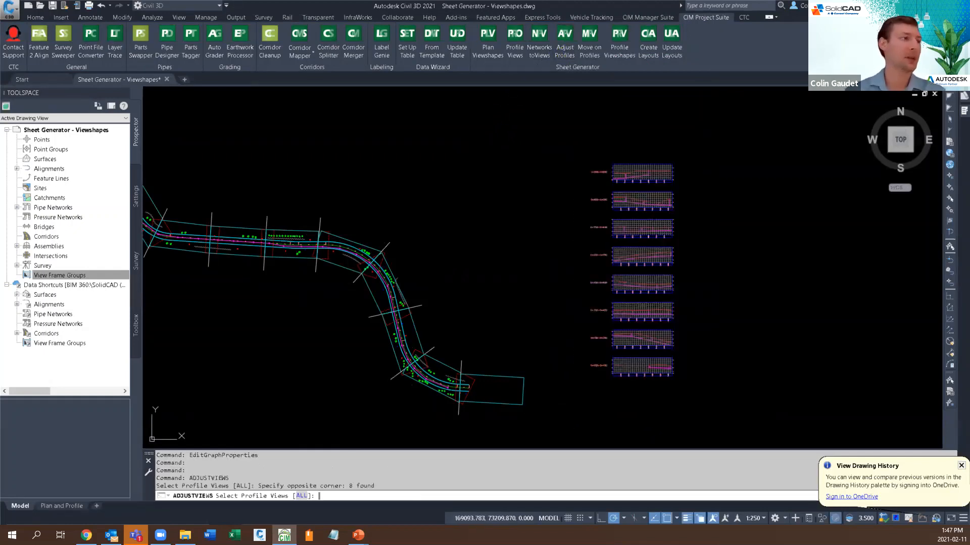
key(Return)
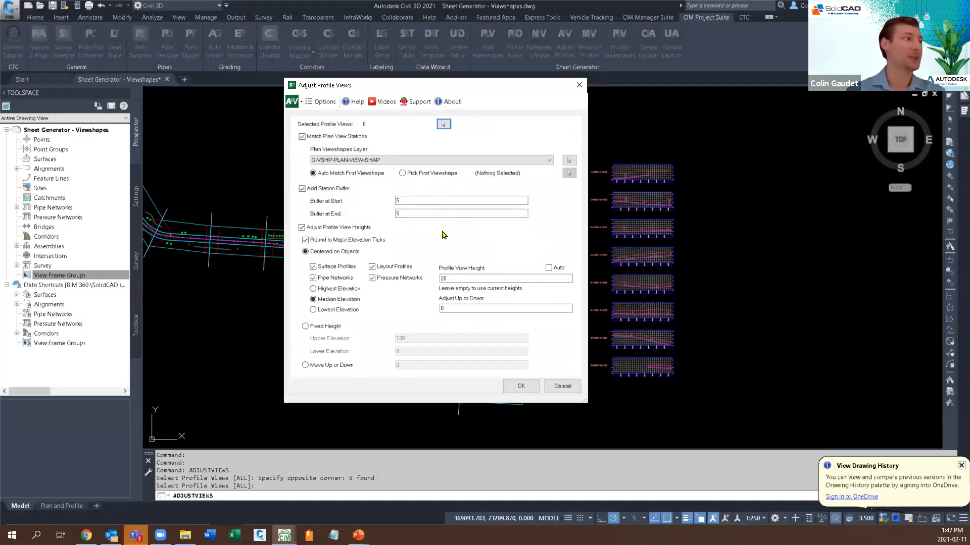
click(354, 228)
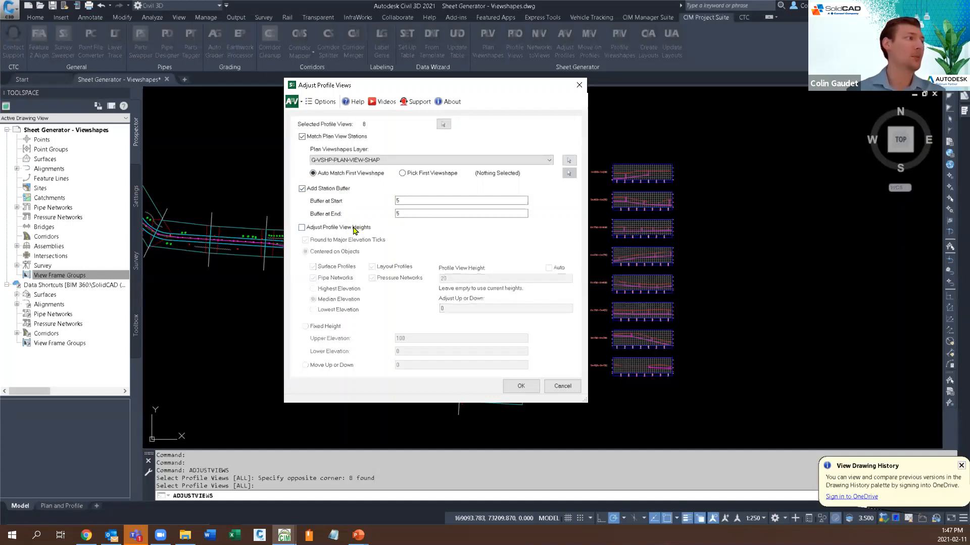
click(355, 228)
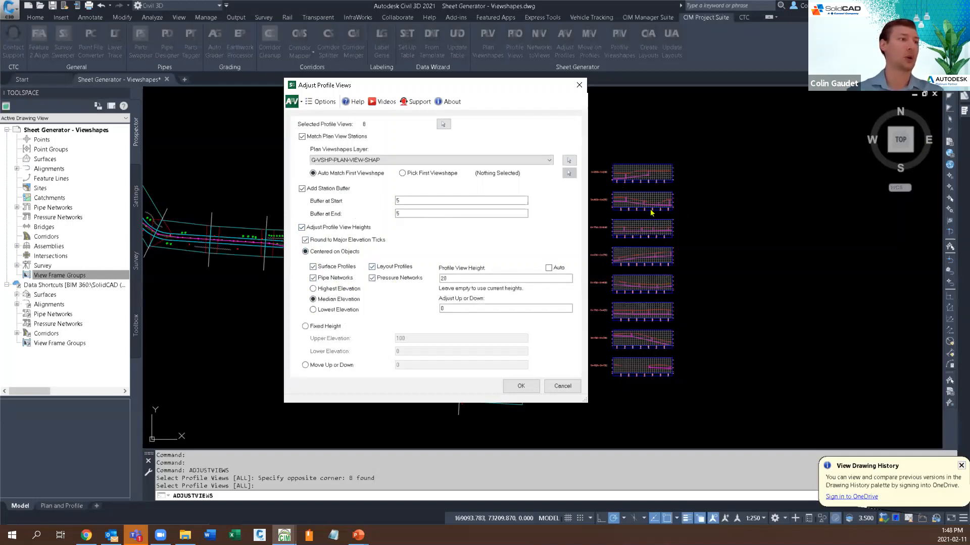
click(530, 388)
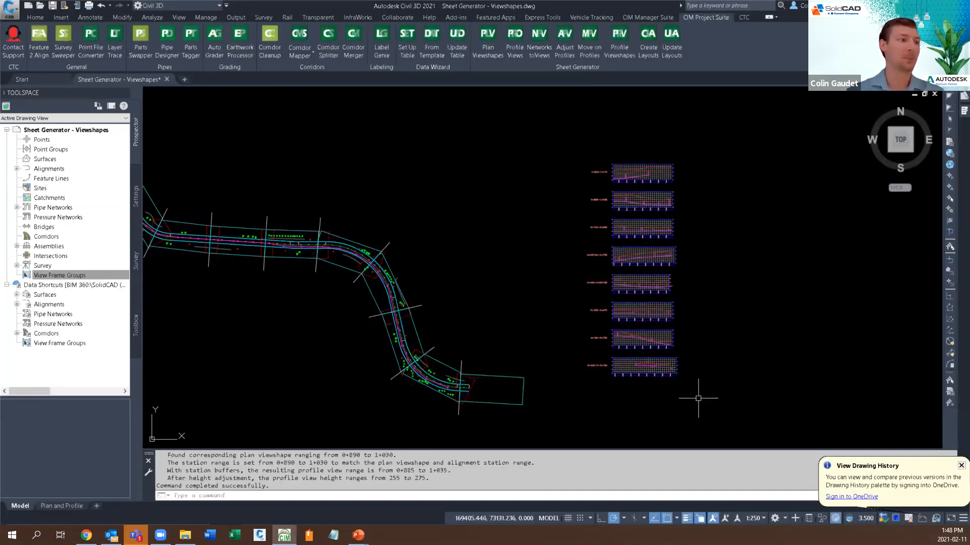
Examine the adjusted profile views' station ranges, elevations and pipe parts from the uppermost view down to the lowest.
scroll(683, 255, up, 3)
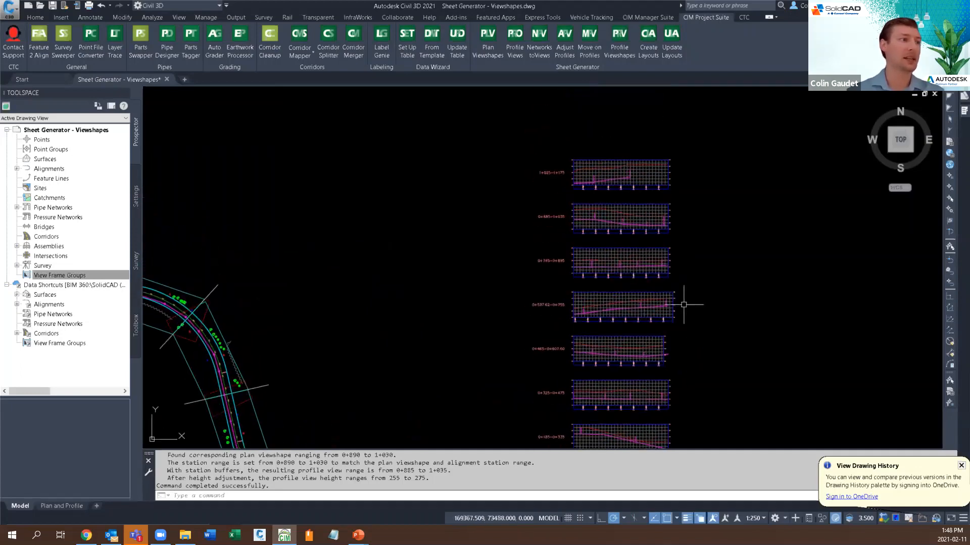
scroll(643, 218, up, 2)
scroll(634, 274, up, 2)
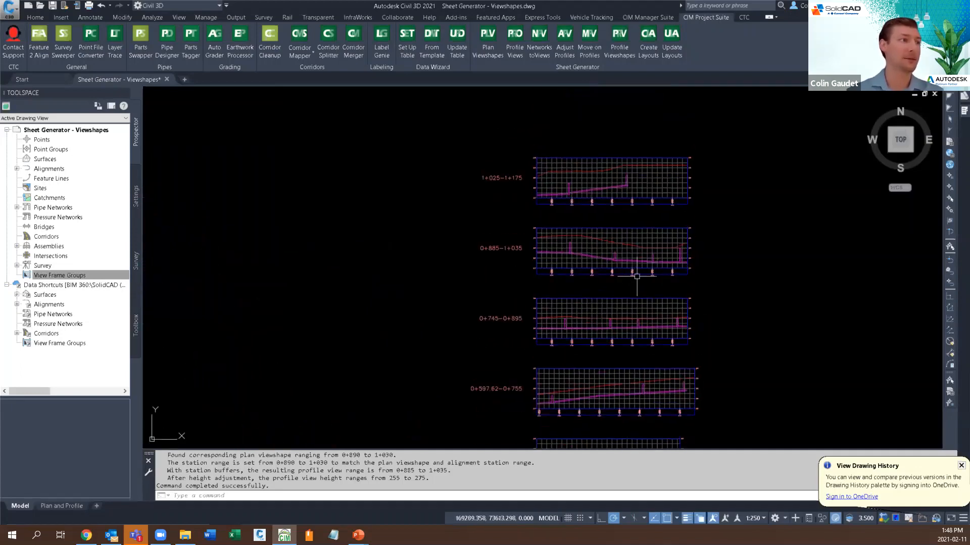
scroll(638, 277, up, 2)
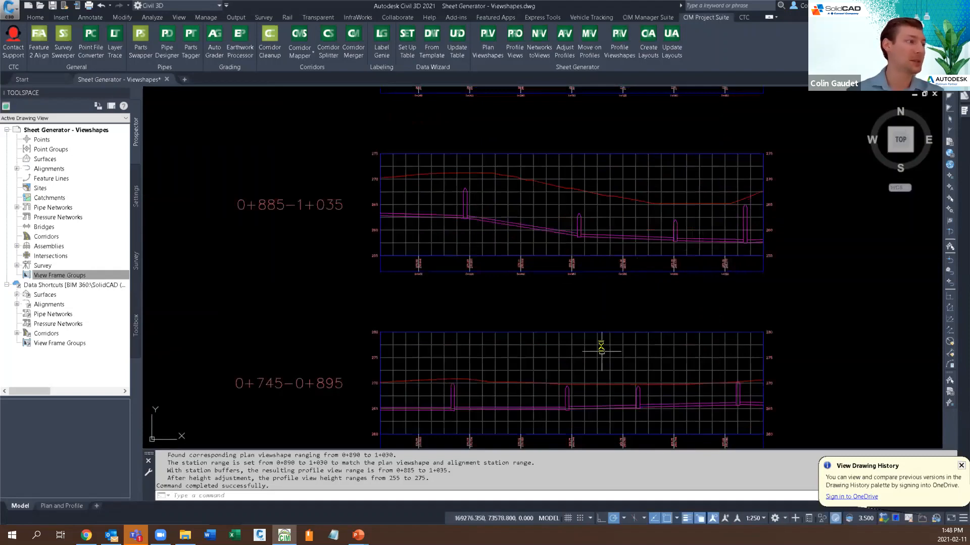
middle_drag(601, 348, 611, 214)
middle_drag(643, 348, 646, 190)
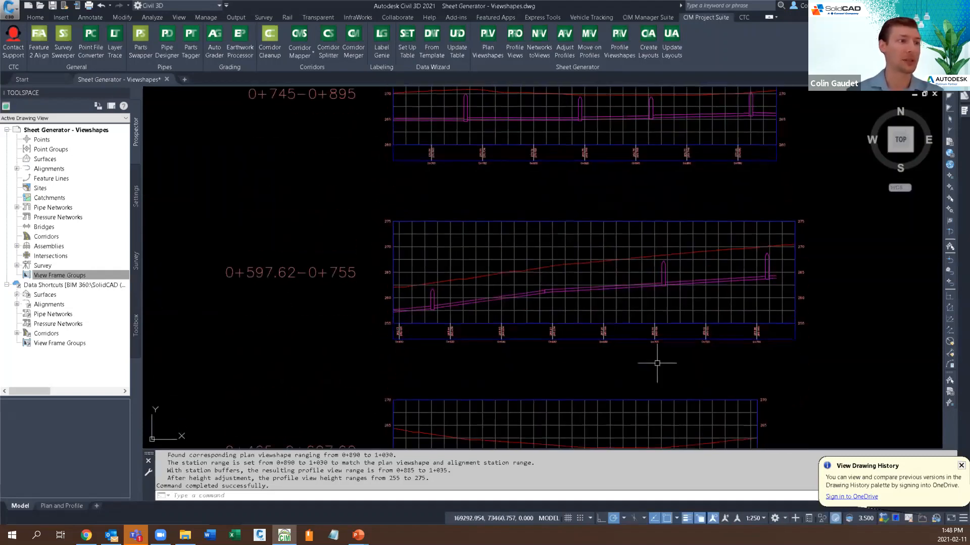
scroll(731, 269, down, 2)
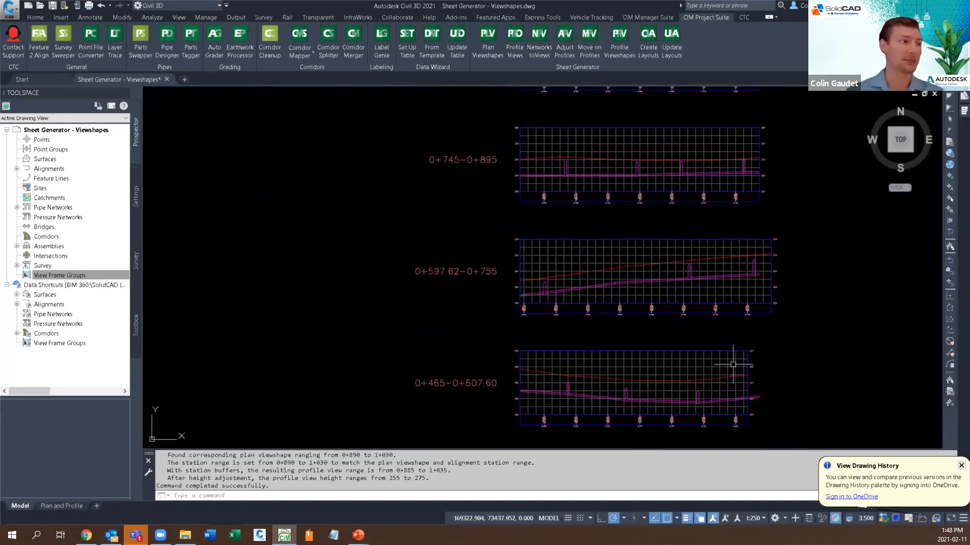
scroll(746, 337, down, 4)
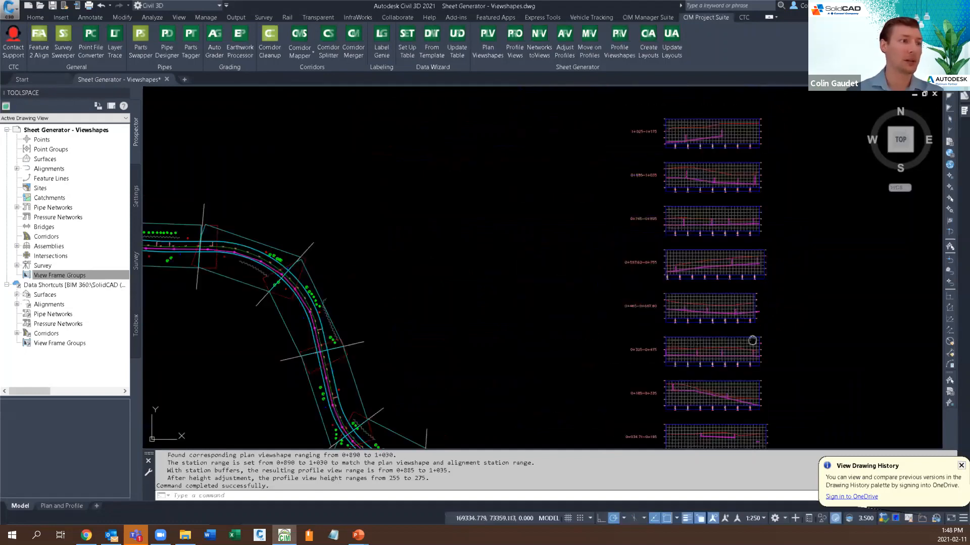
middle_drag(746, 331, 710, 269)
scroll(710, 269, up, 2)
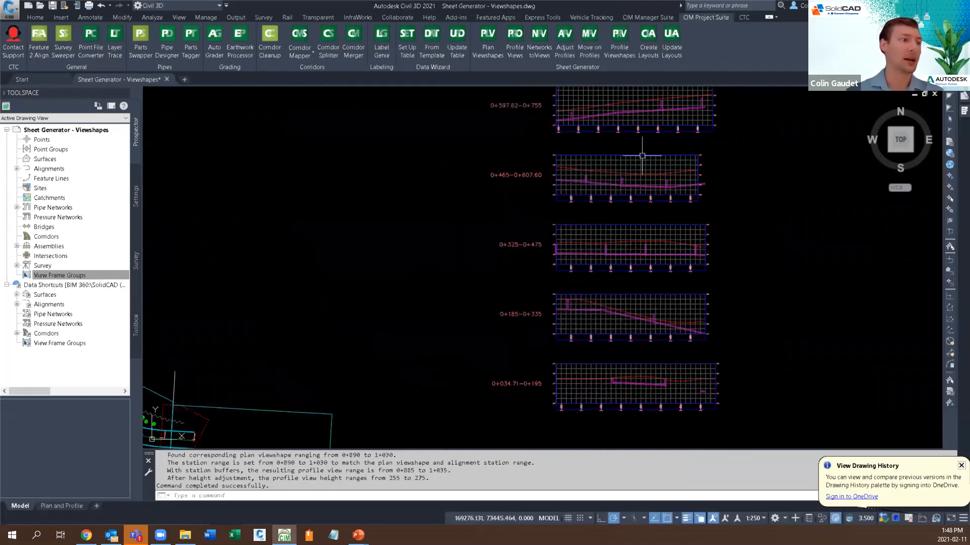
Update the pipe network parts in all profile views using a 5.000 maximum horizontal distance to the alignment.
click(543, 45)
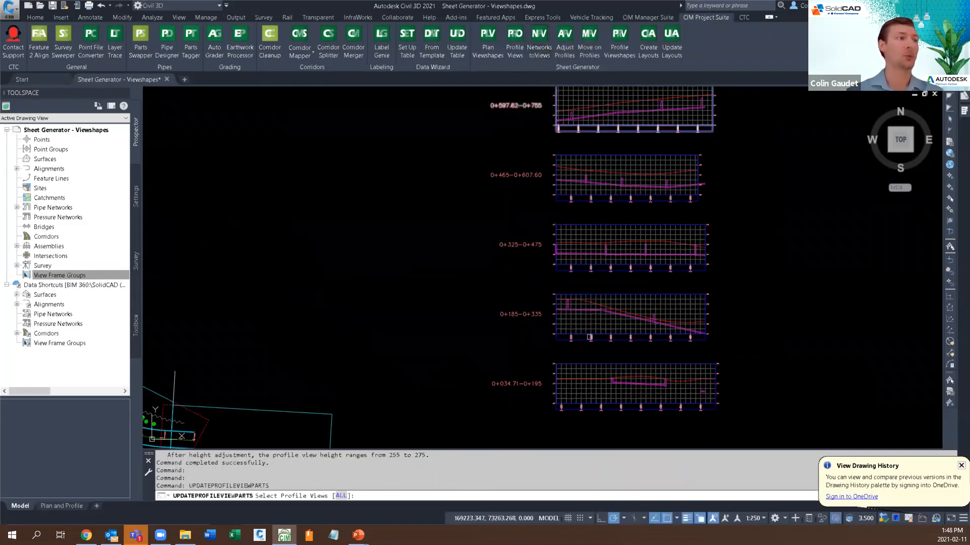
scroll(713, 267, down, 5)
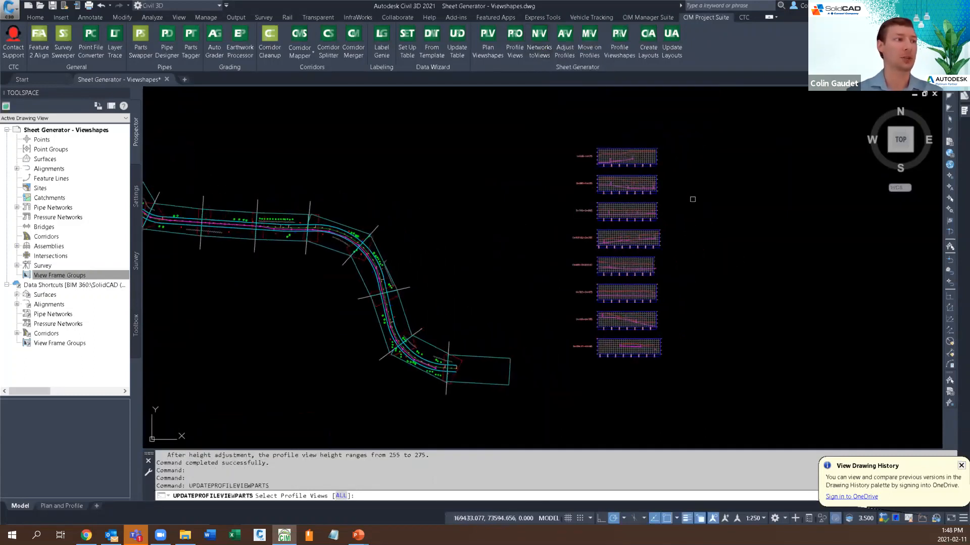
click(702, 132)
click(571, 379)
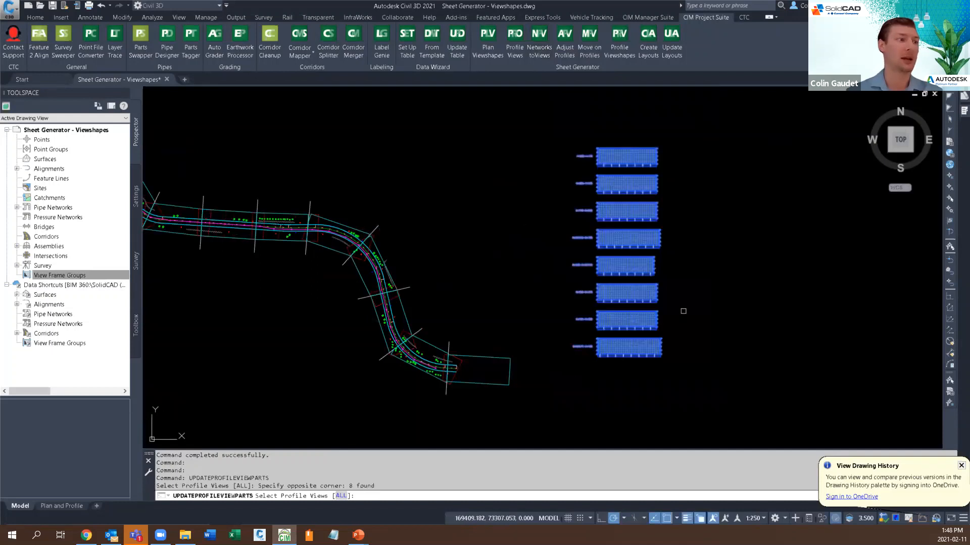
key(Return)
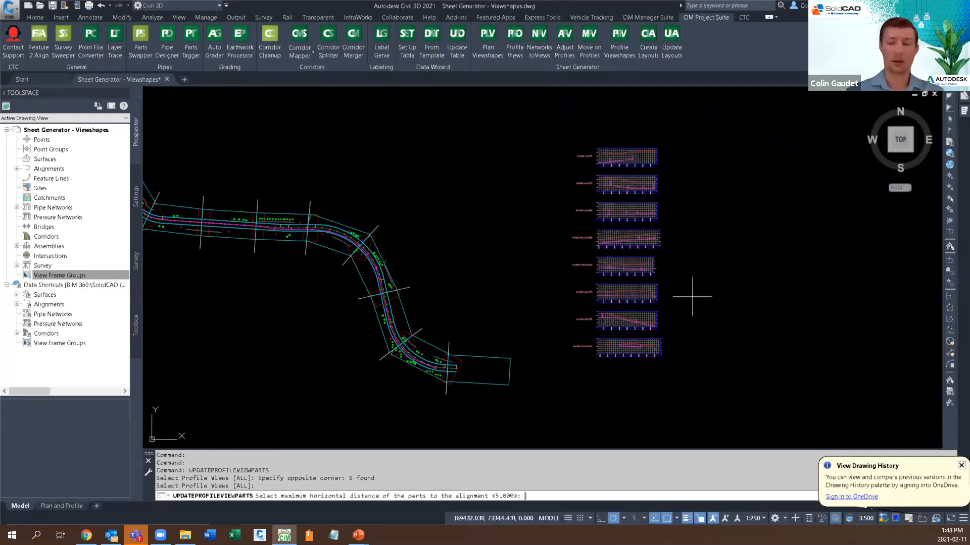
key(Return)
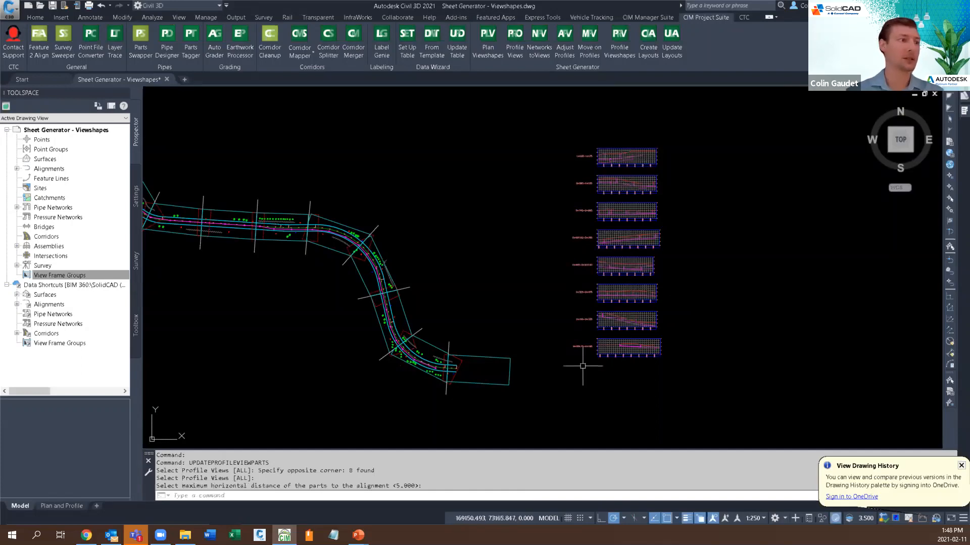
Check the updated pipes and structures across the profile views, and regenerate the whole drawing to refresh their display.
scroll(638, 348, up, 6)
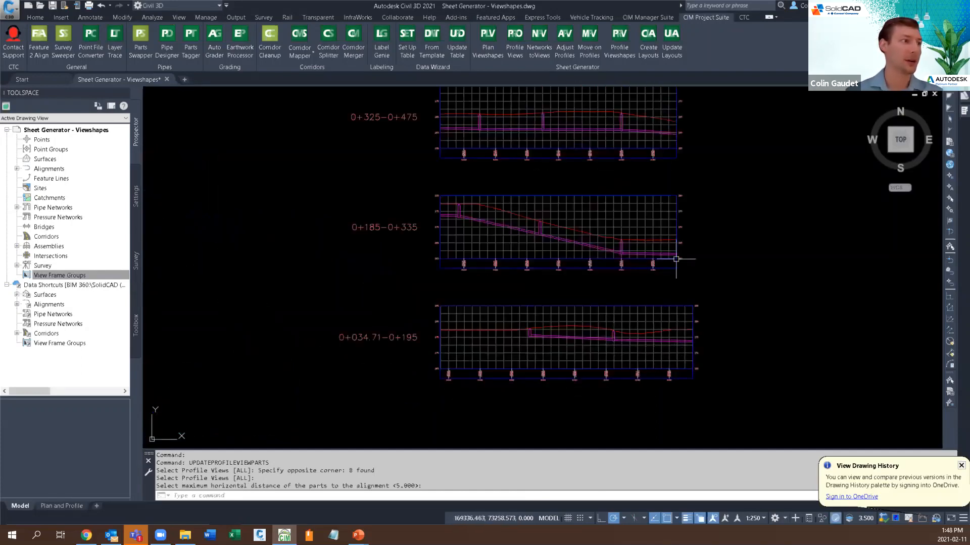
middle_drag(682, 233, 692, 372)
middle_drag(707, 220, 703, 372)
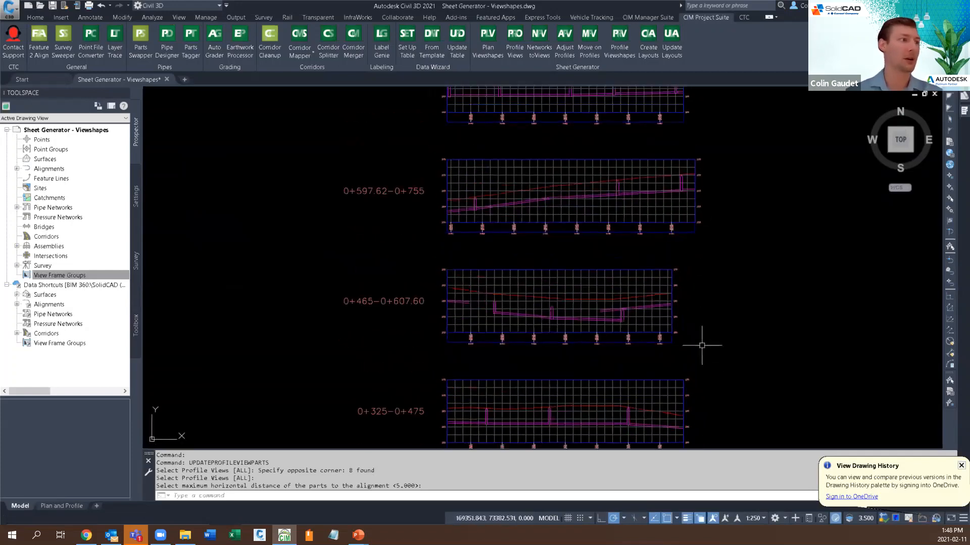
middle_drag(699, 255, 699, 282)
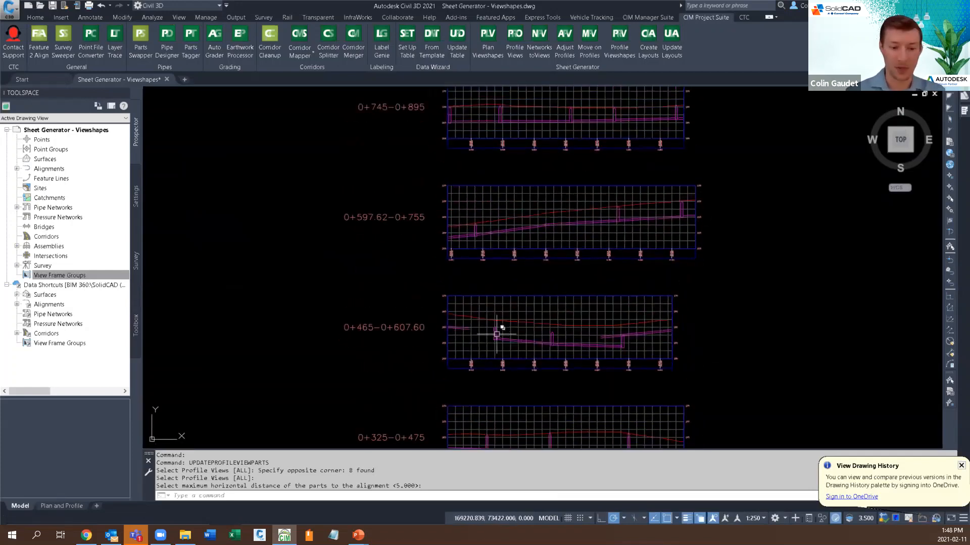
text(rea)
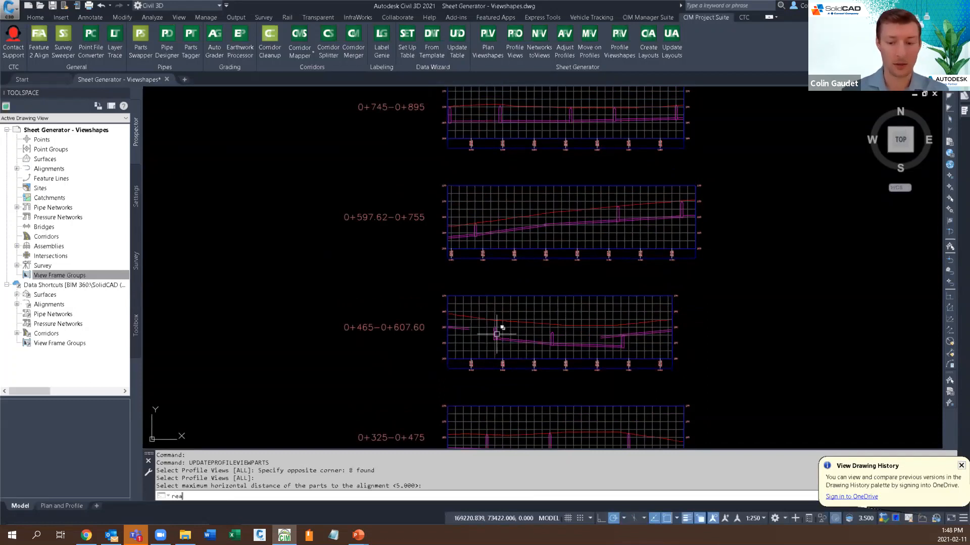
key(Return)
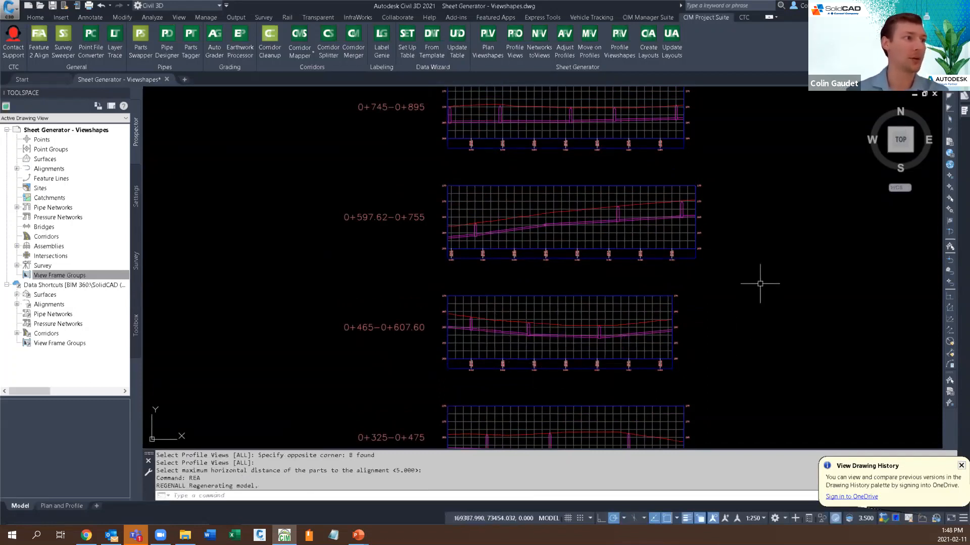
Examine how the pipes and structures are drawn in the 0+325–0+475 profile view.
scroll(761, 282, down, 2)
middle_drag(766, 372, 745, 325)
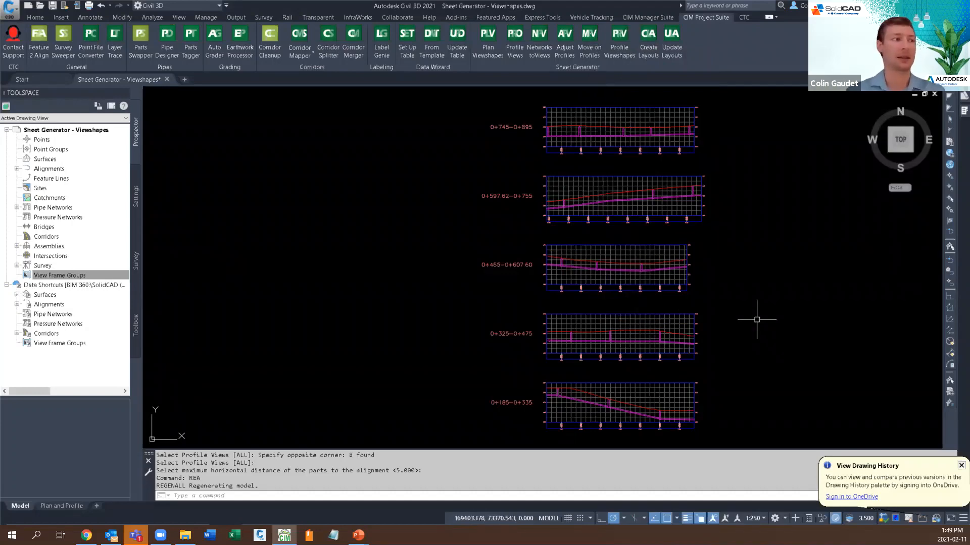
scroll(639, 348, up, 4)
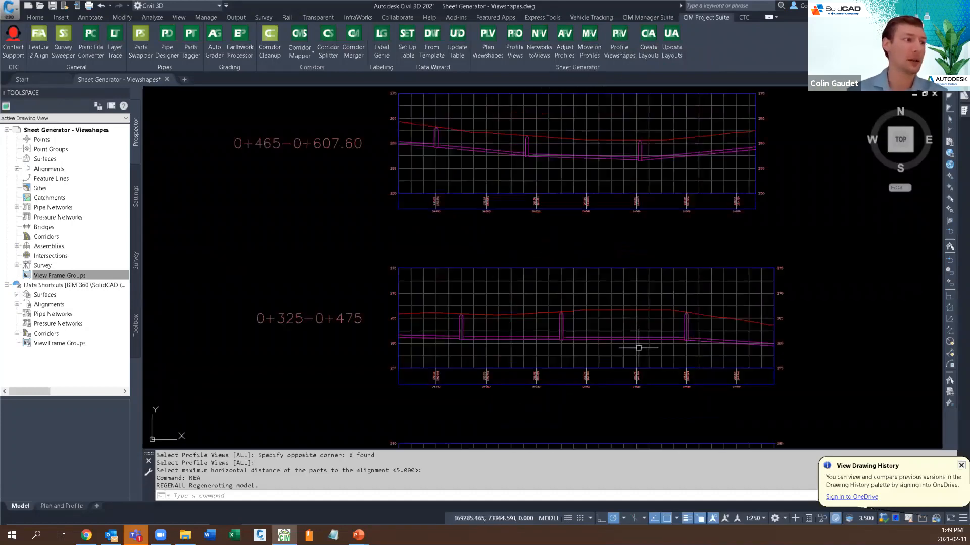
scroll(638, 348, up, 2)
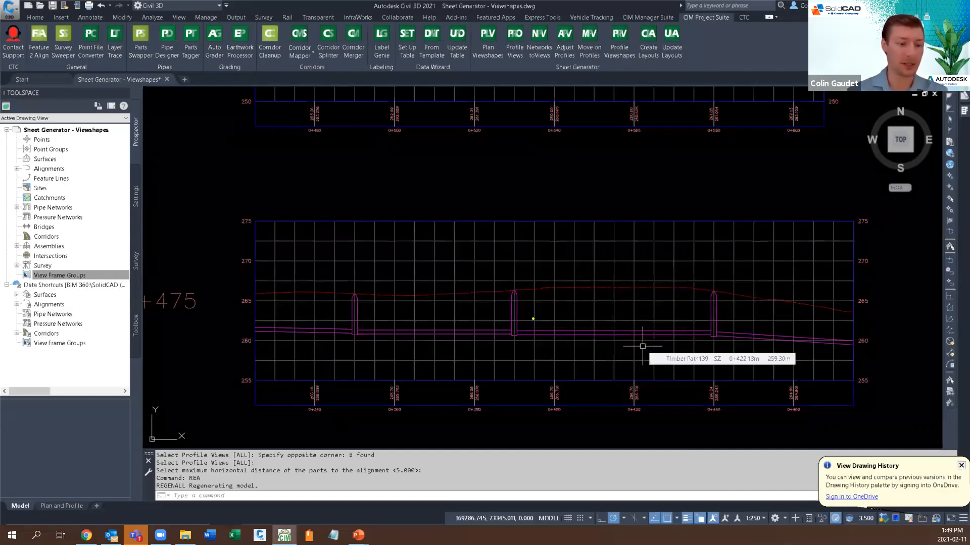
drag(520, 330, 598, 265)
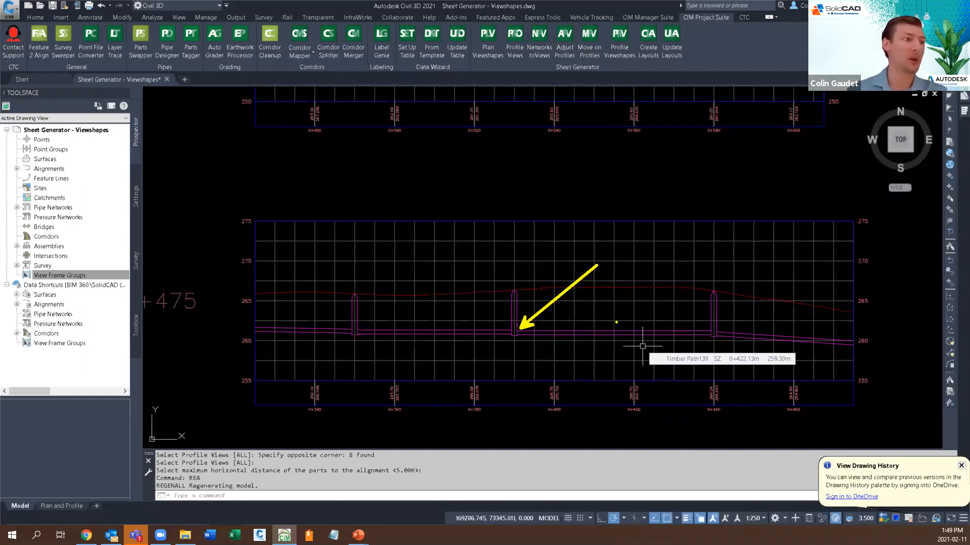
mouse_move(616, 322)
mouse_down()
mouse_move(689, 293)
mouse_move(694, 268)
mouse_move(686, 265)
mouse_up()
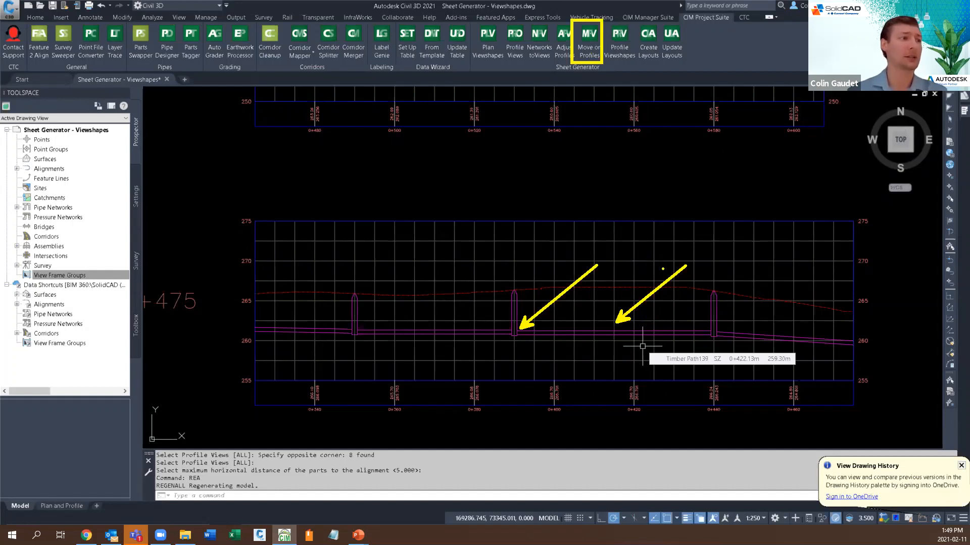
drag(601, 263, 683, 263)
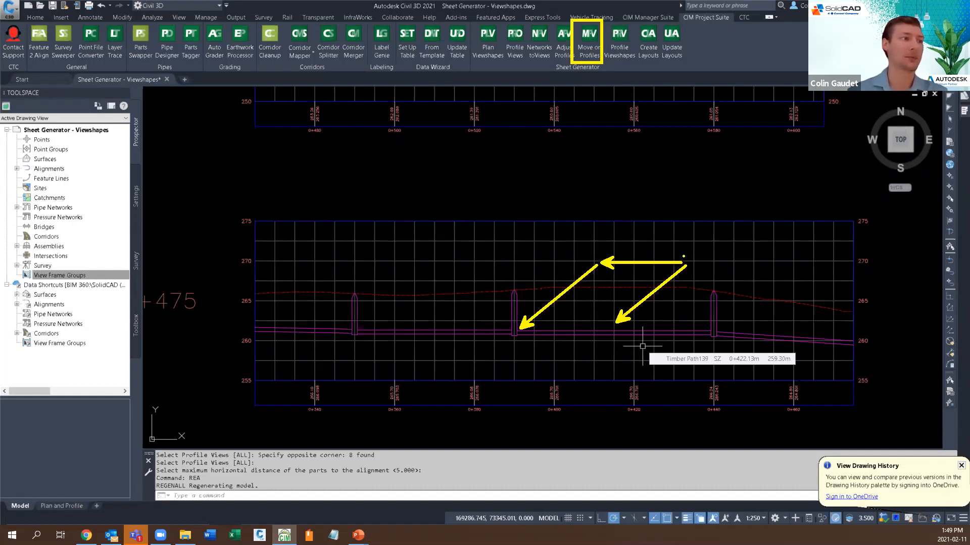
drag(688, 213, 687, 264)
key(Escape)
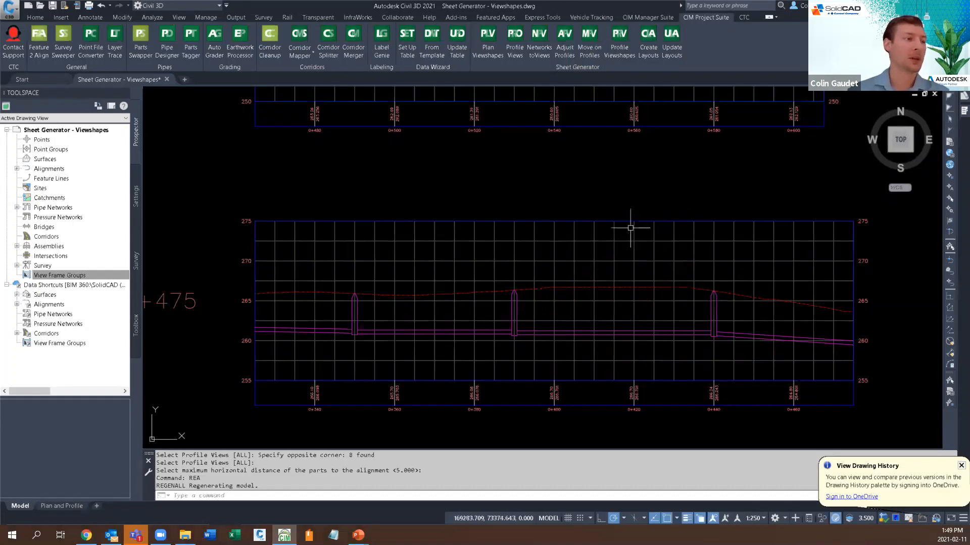
Review the viewport areas on the Plan and Profile layout, and return to model space.
scroll(657, 233, down, 5)
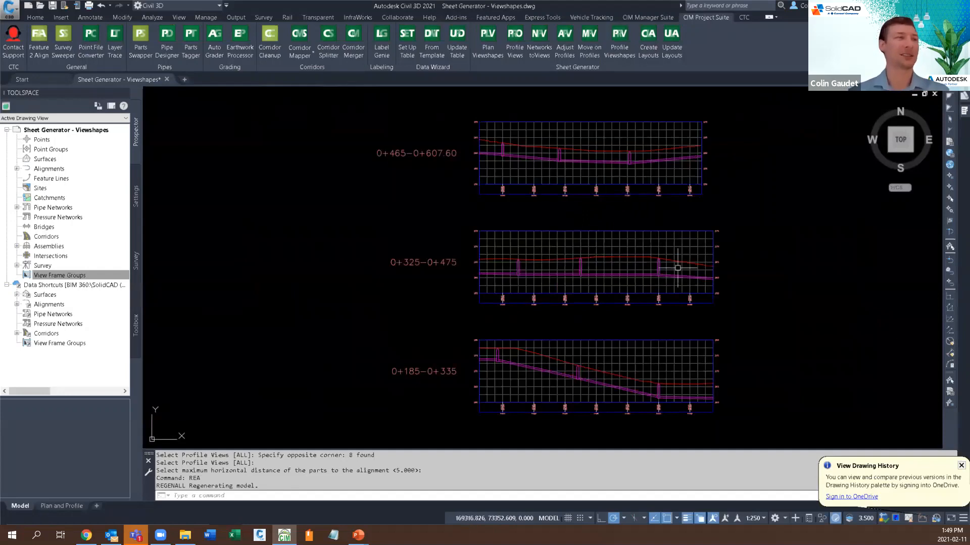
scroll(705, 151, down, 3)
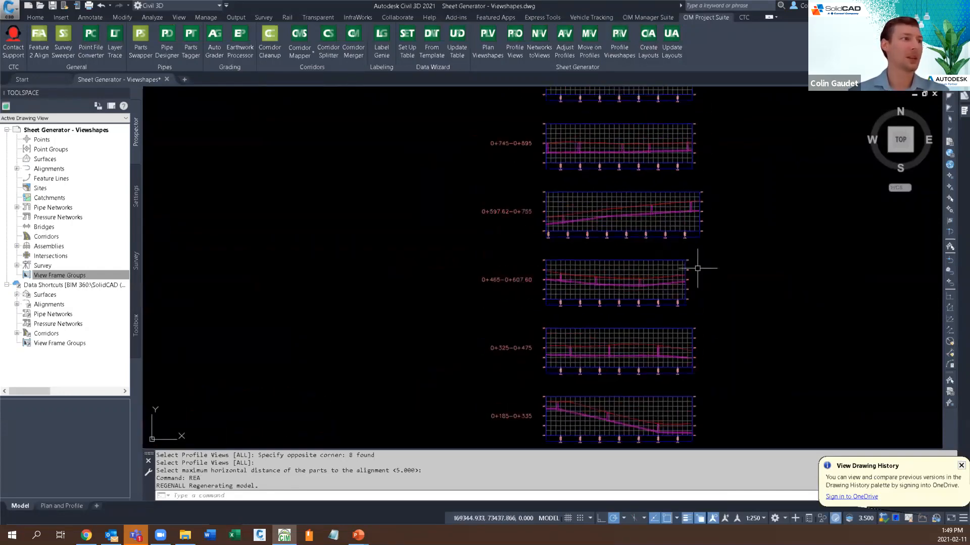
scroll(698, 268, down, 2)
scroll(692, 244, down, 2)
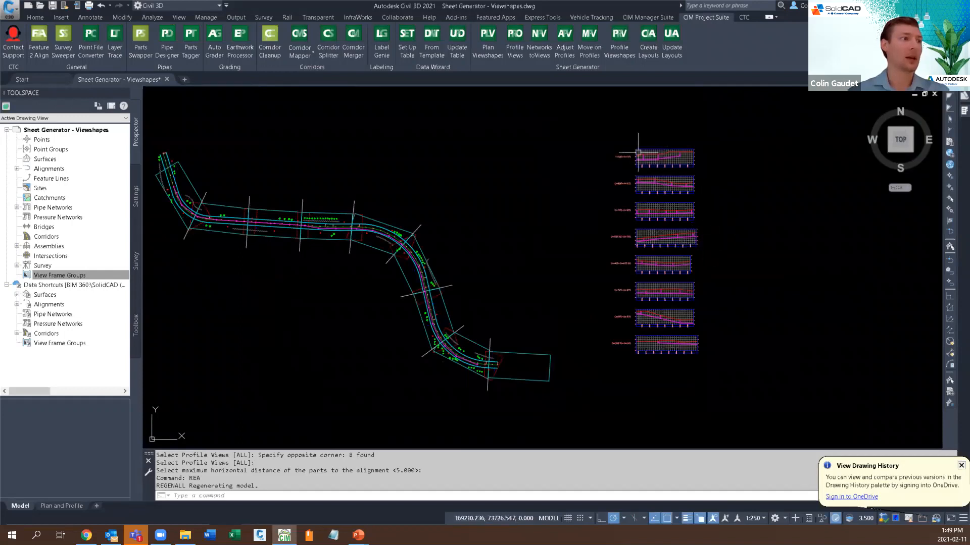
click(61, 506)
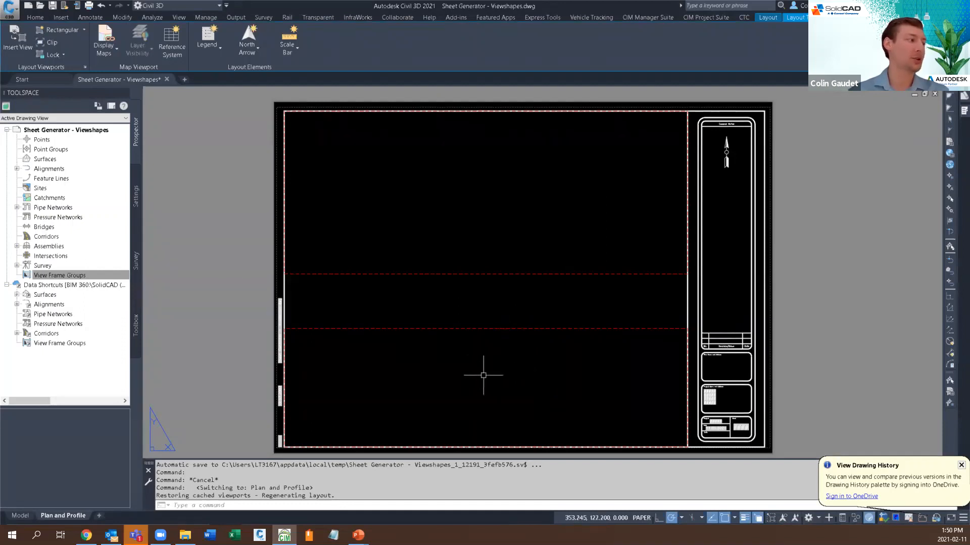
click(20, 516)
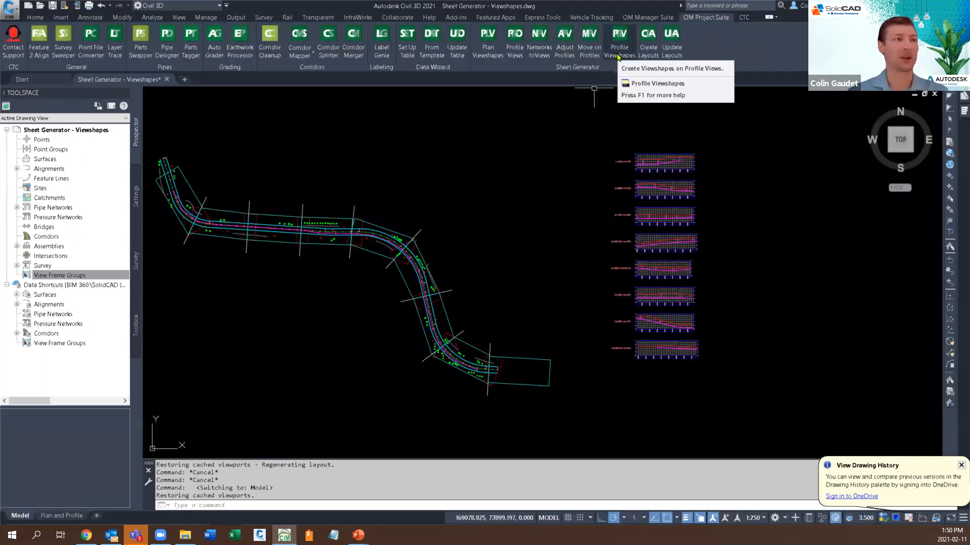
Create viewshapes for all profile views, aligned with Timber Path's plan matchlines, with Y offset -8.5, viewport scale 0.25, _PROFILE PRINT BLOCK and masking blocks over the buffers.
click(618, 55)
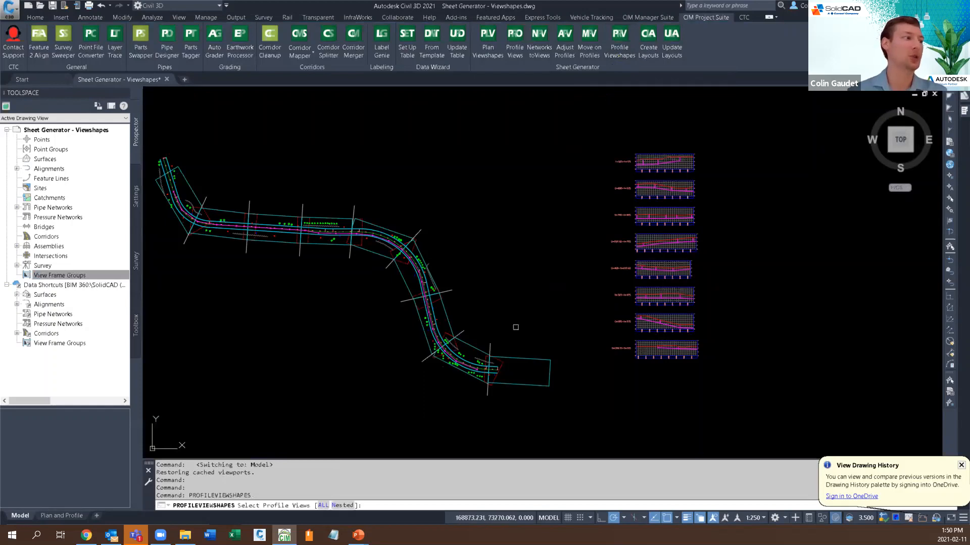
click(740, 119)
click(587, 396)
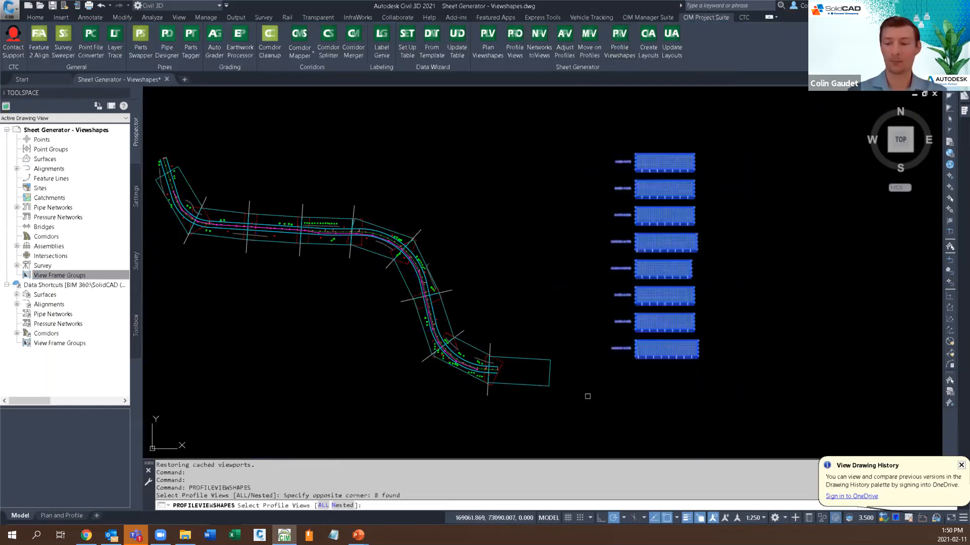
key(Return)
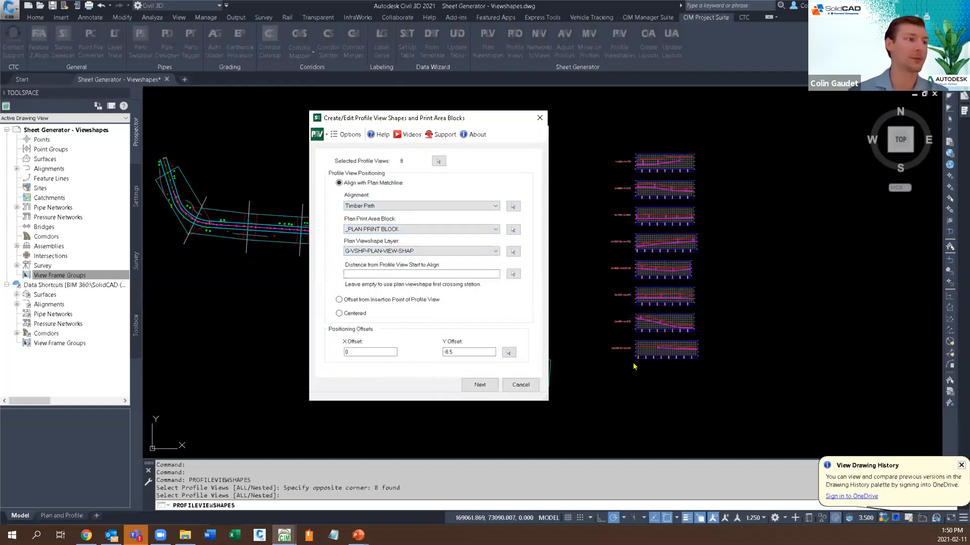
click(480, 385)
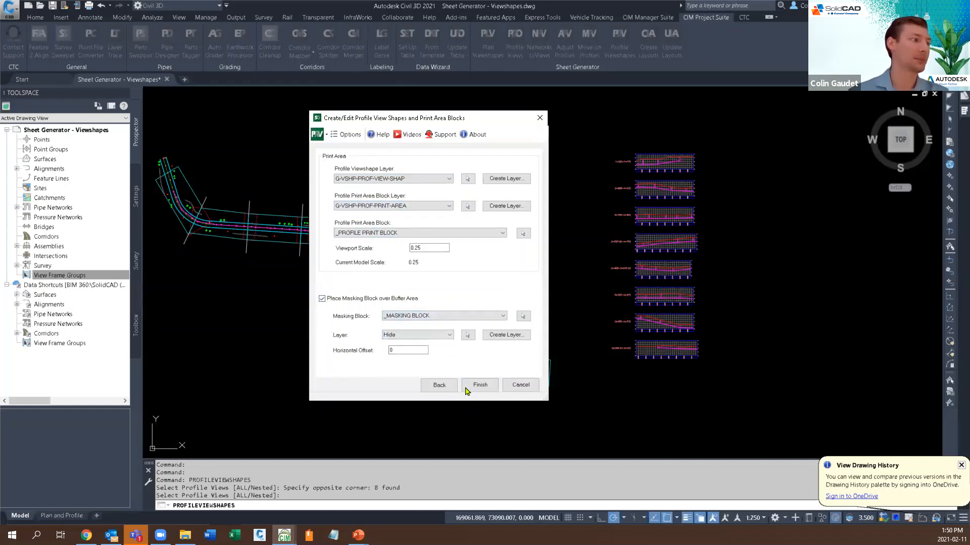
click(481, 386)
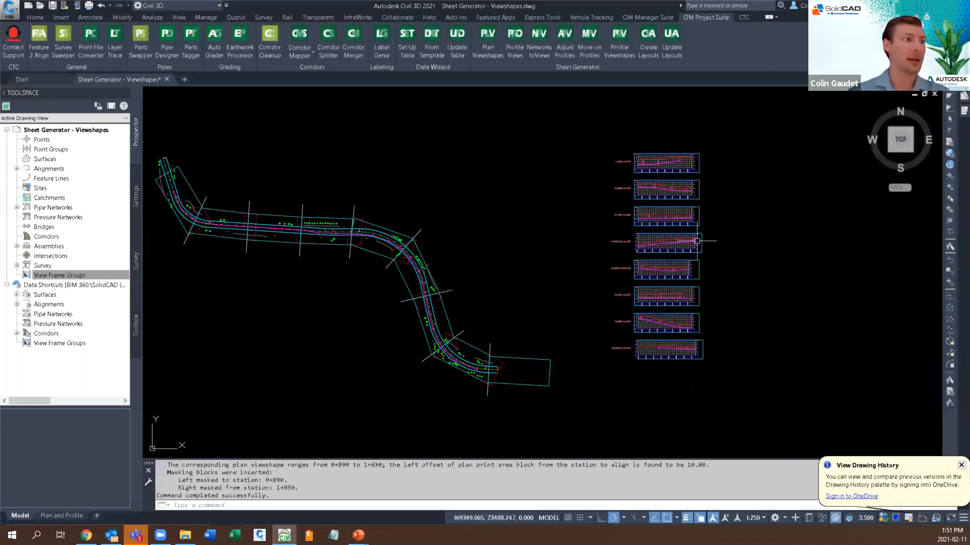
Move the viewshape around the 0+597.62–0+755 profile view sideways to line up with the neighbouring viewshapes.
scroll(697, 238, up, 4)
scroll(712, 248, up, 3)
click(712, 235)
click(697, 266)
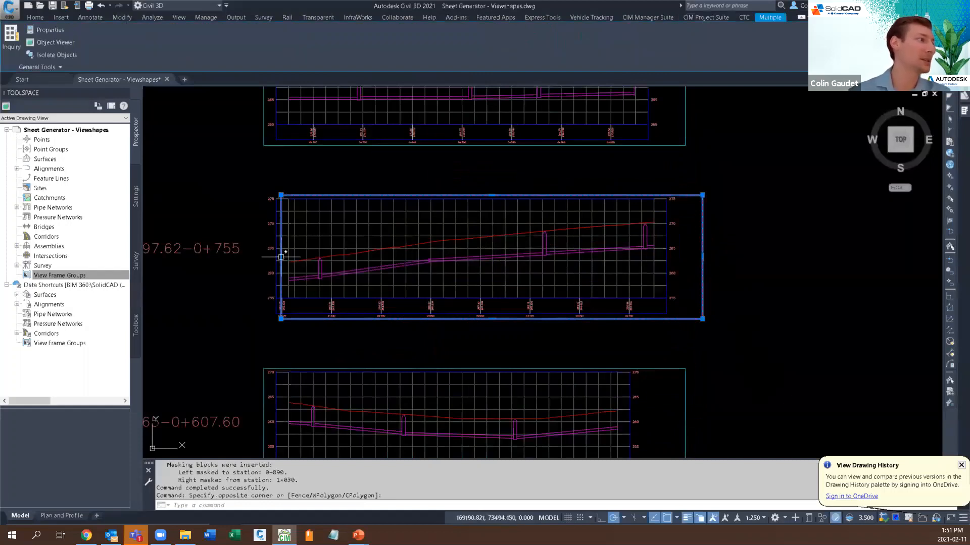
click(281, 257)
key(space)
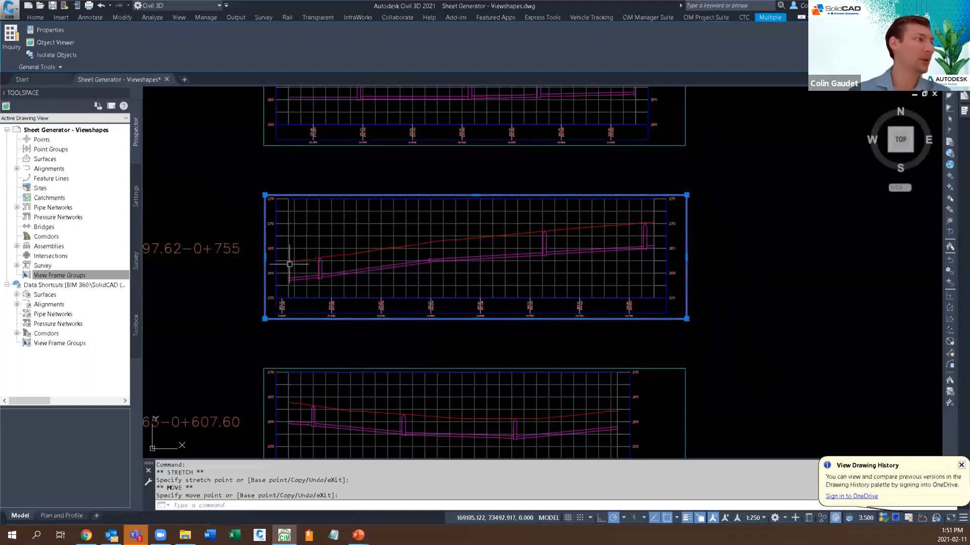
key(Escape)
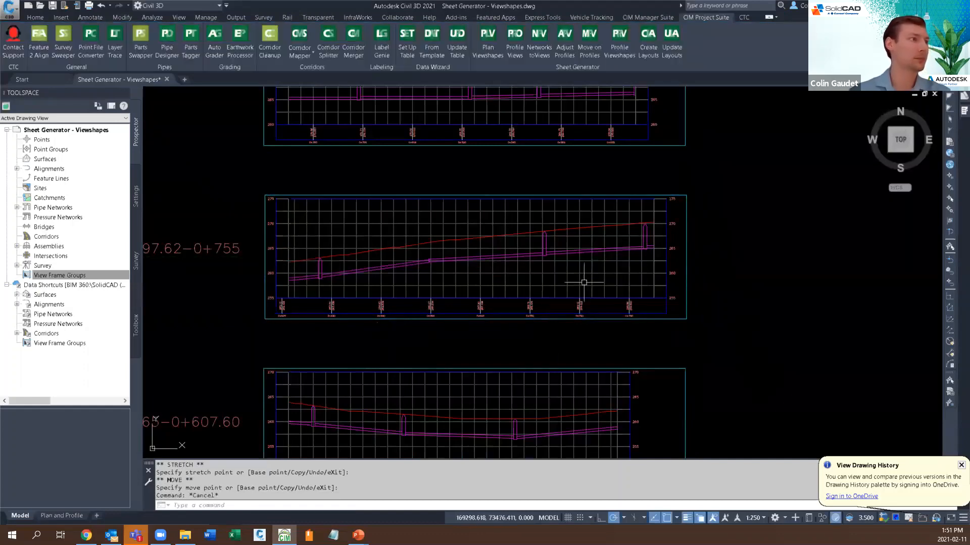
Check which overlapping objects form the viewshape of the second-highest profile view, without keeping any selected.
scroll(586, 283, down, 6)
middle_drag(698, 170, 704, 244)
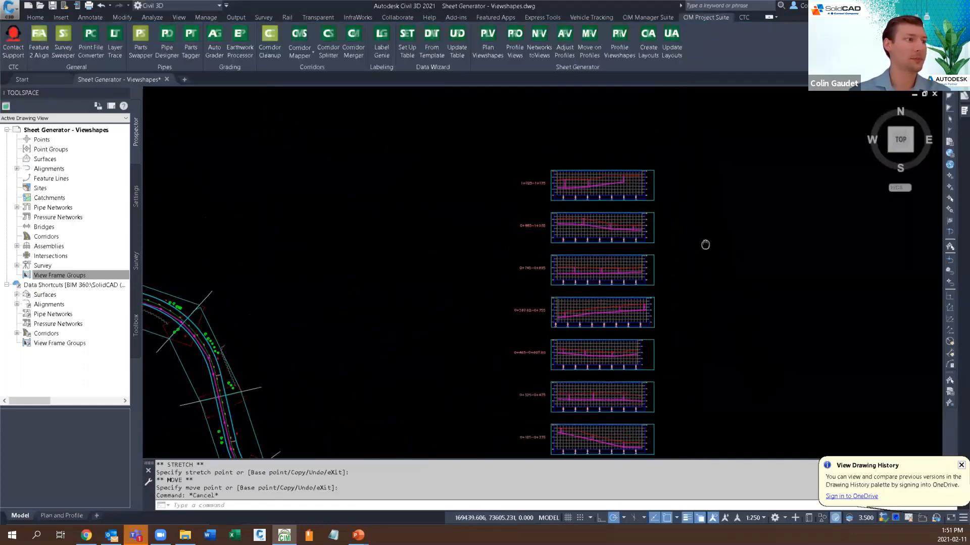
click(652, 225)
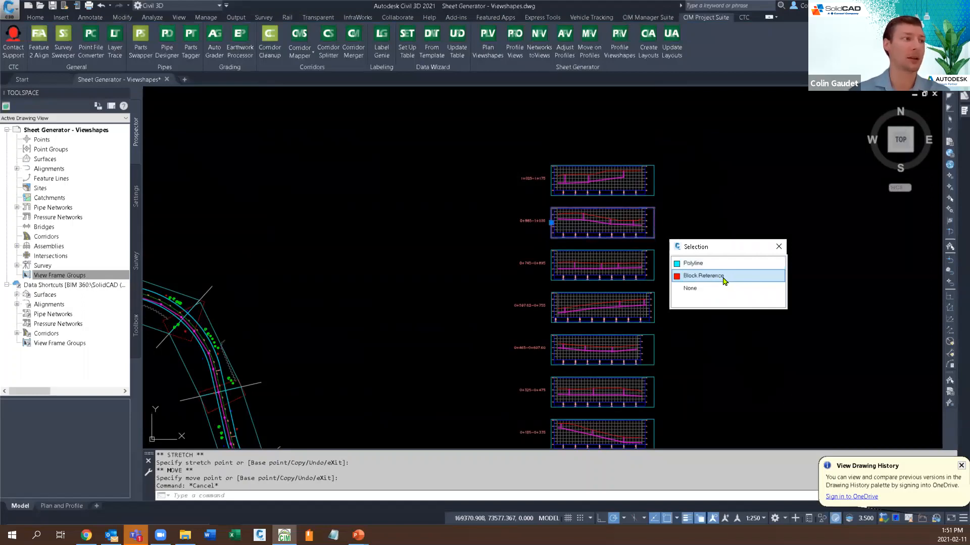
key(Escape)
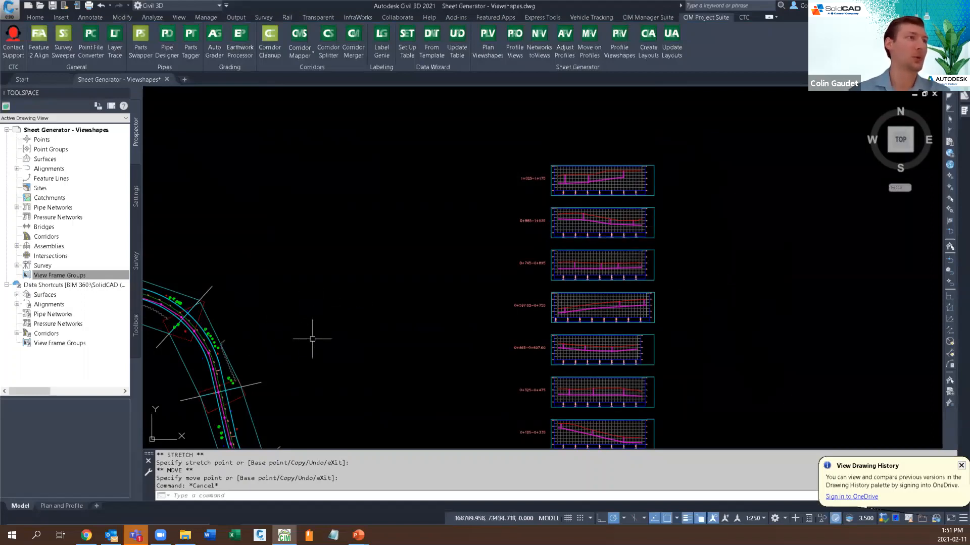
middle_drag(712, 342, 743, 298)
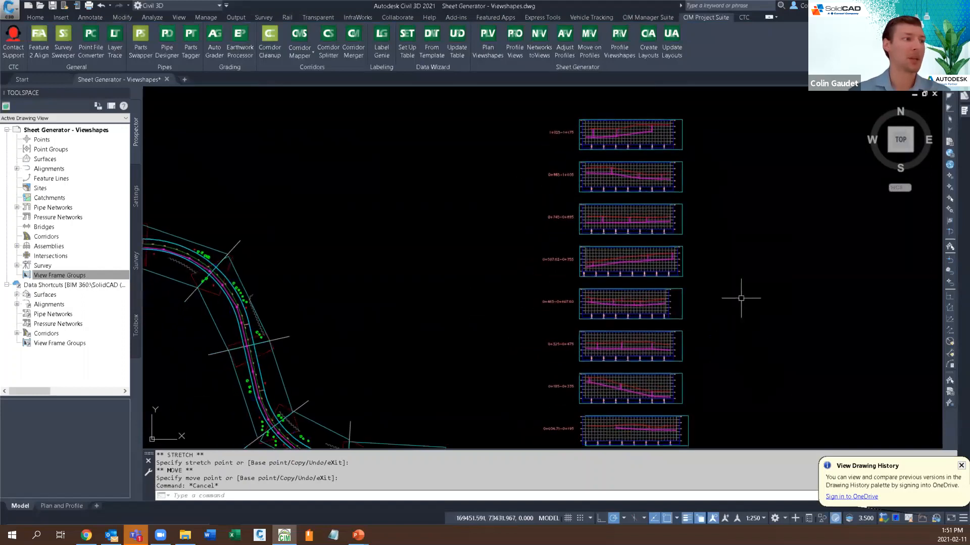
Save the drawing and create Timber Path plan-and-profile layouts for all viewshapes, duplicating the Plan and Profile layout at scale 0.25 into Sheet Gen Demo.dst.
click(648, 46)
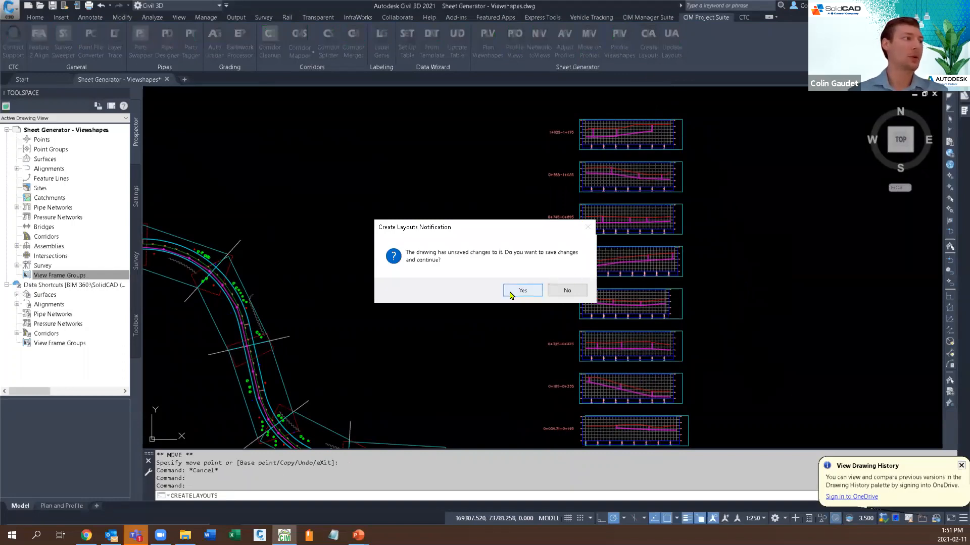
click(511, 294)
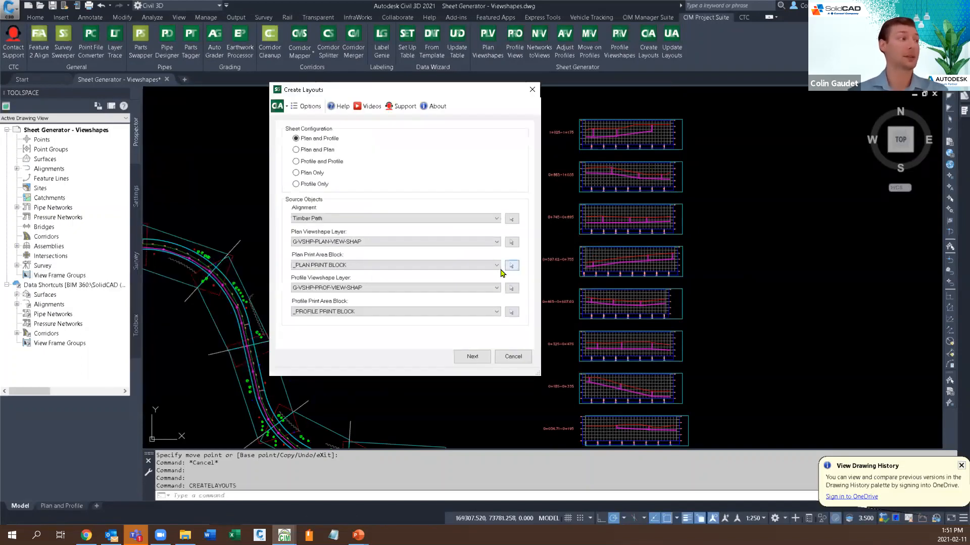
drag(435, 92, 480, 94)
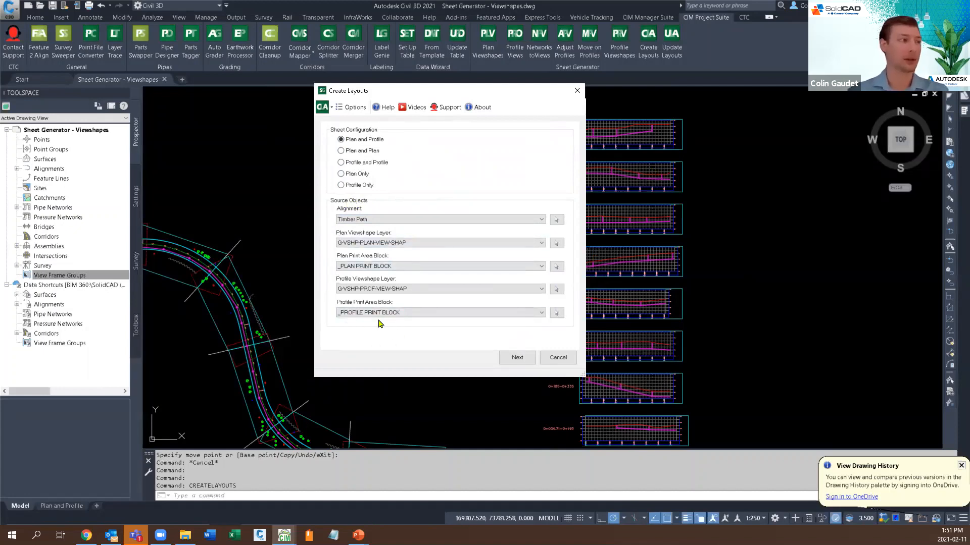
click(509, 359)
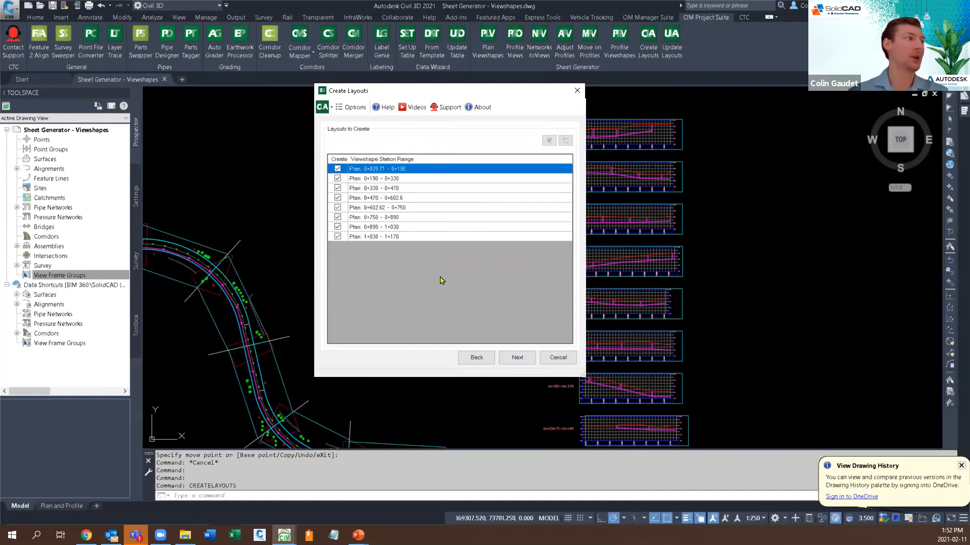
click(515, 359)
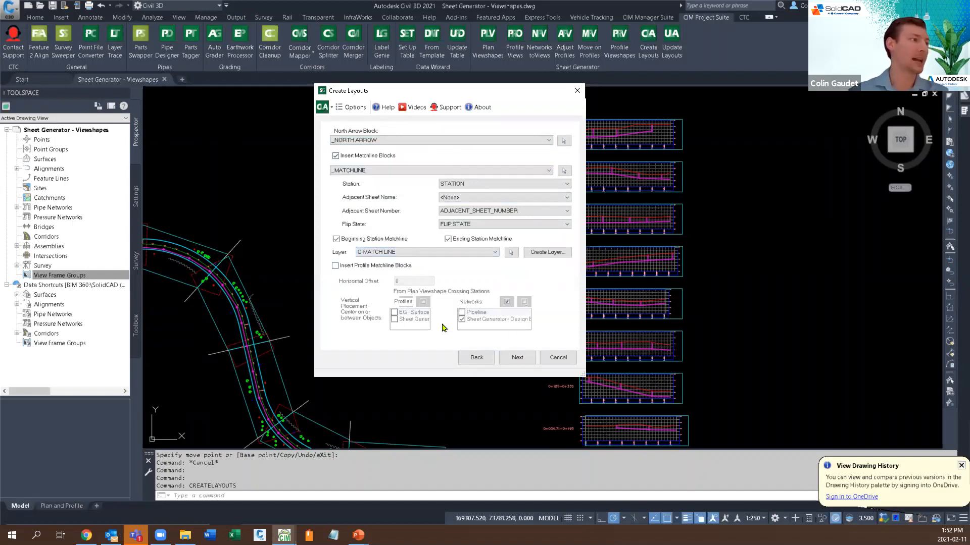
click(519, 360)
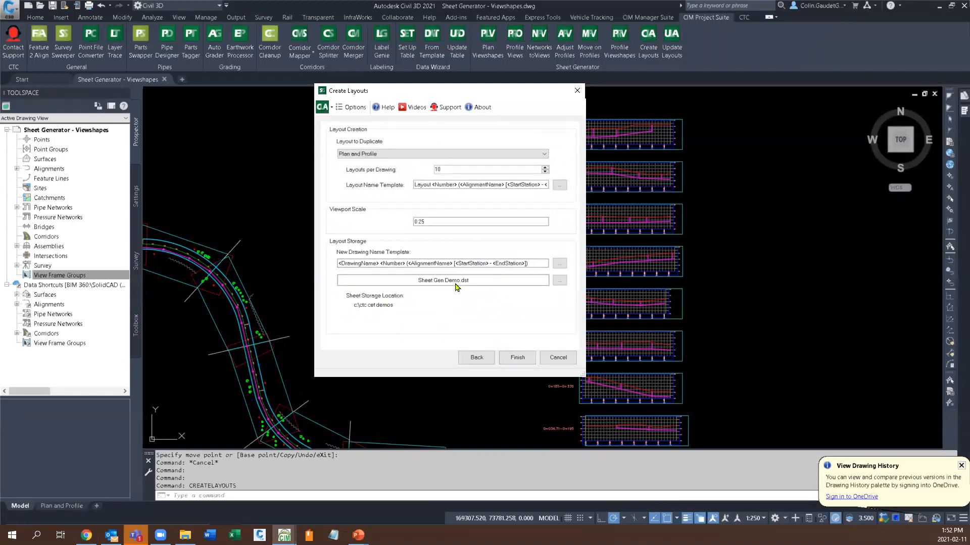
click(524, 358)
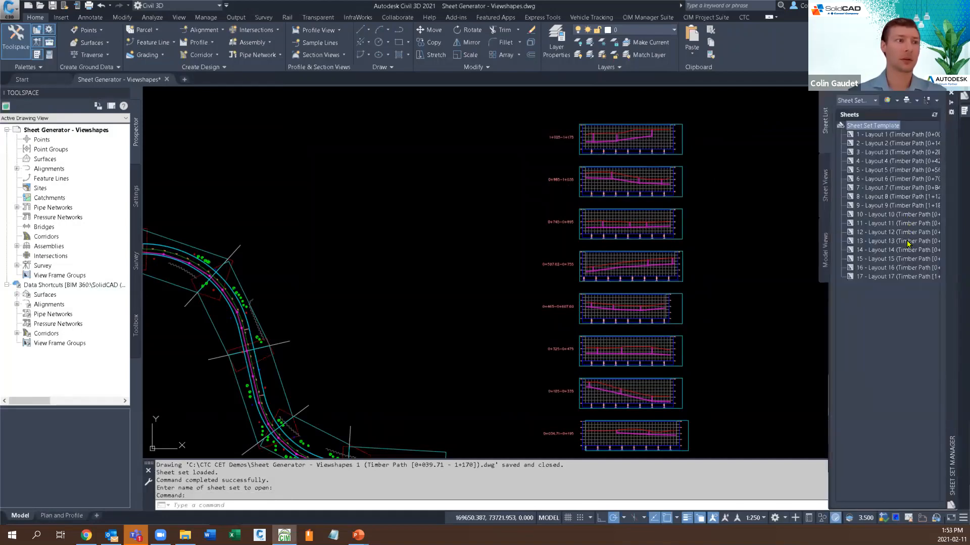
Open Timber Path's Layout 13 from the sheet set for review, and switch the generated drawing to model space.
double_click(907, 242)
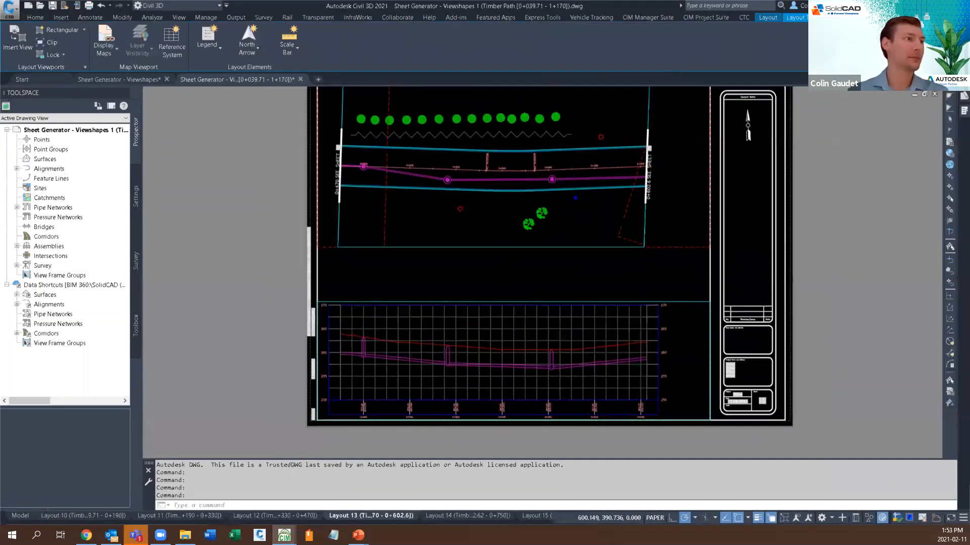
key(Escape)
key(Escape)
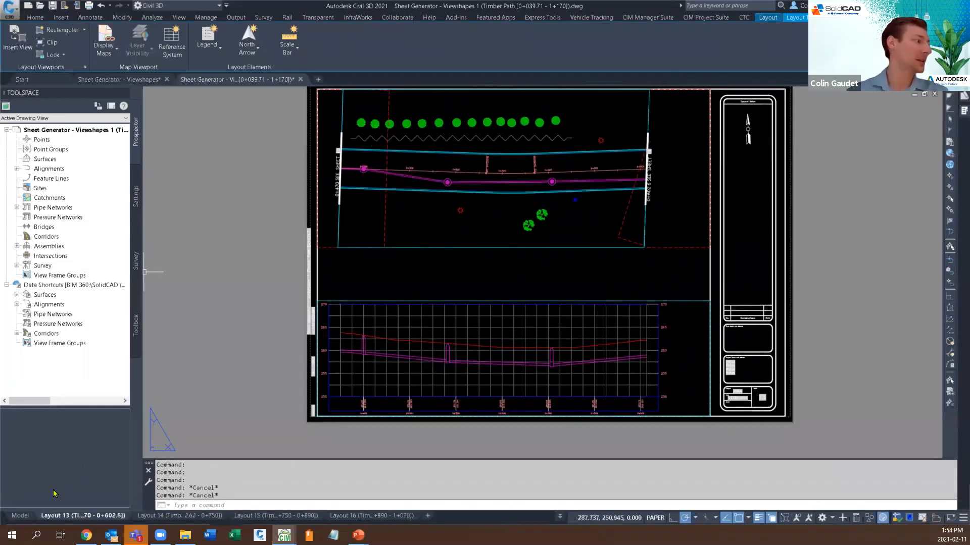
click(20, 516)
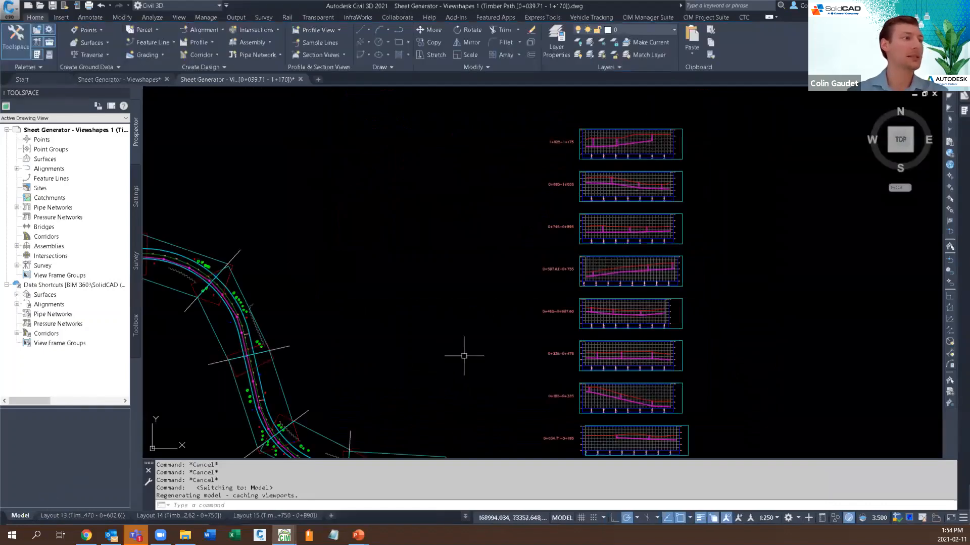
Regenerate Timber Path's plan viewshapes from start station 0, keeping the 140 matchline spacing, horizontal offset -10 and viewport scale 0.25.
scroll(444, 268, down, 3)
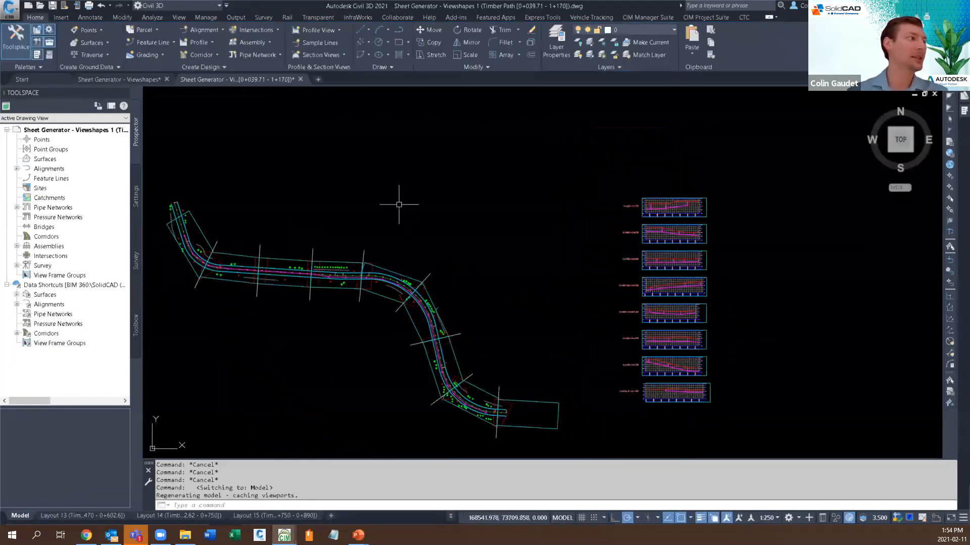
middle_drag(399, 205, 554, 228)
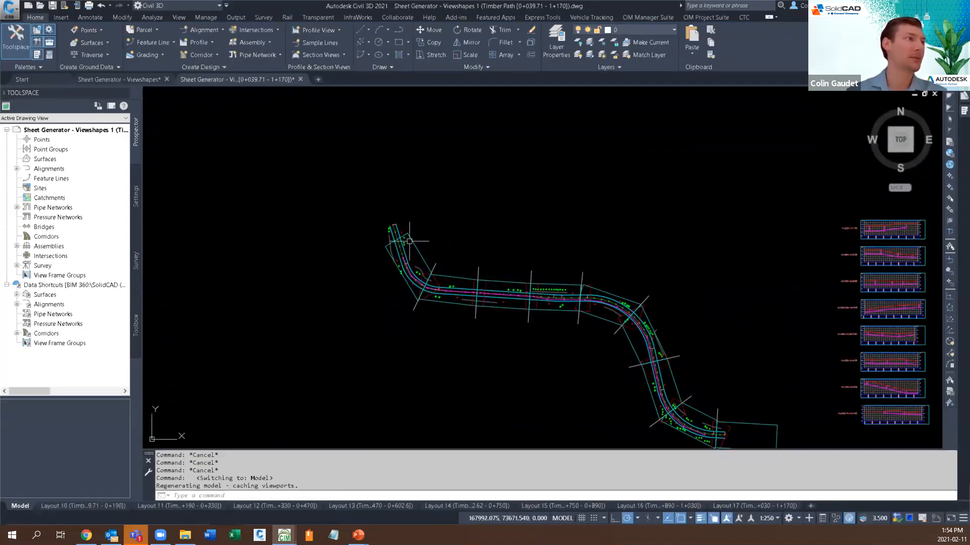
mouse_move(409, 241)
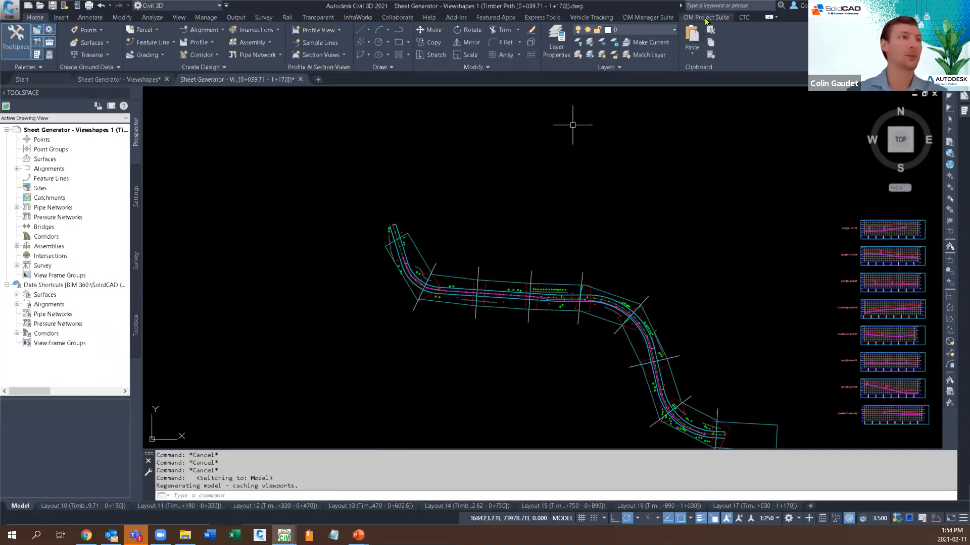
click(718, 19)
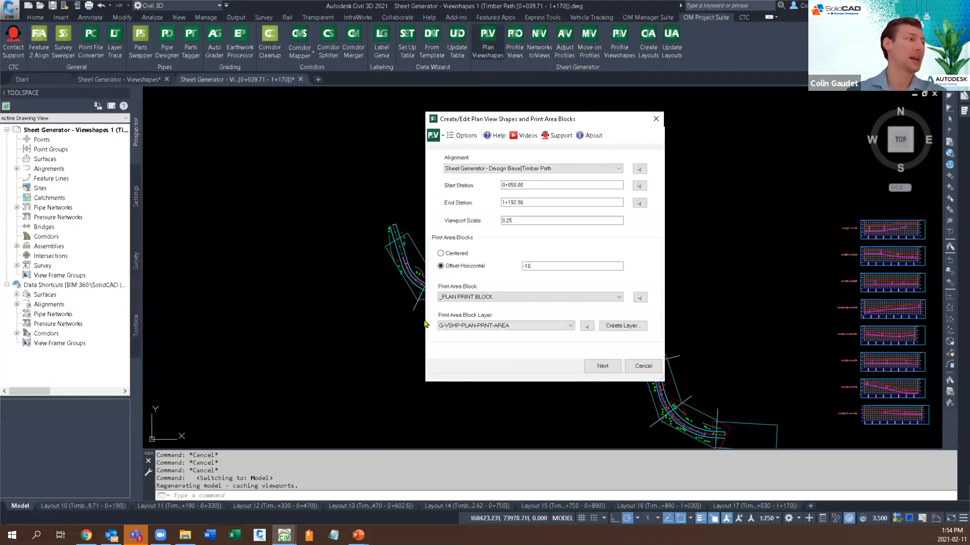
double_click(541, 184)
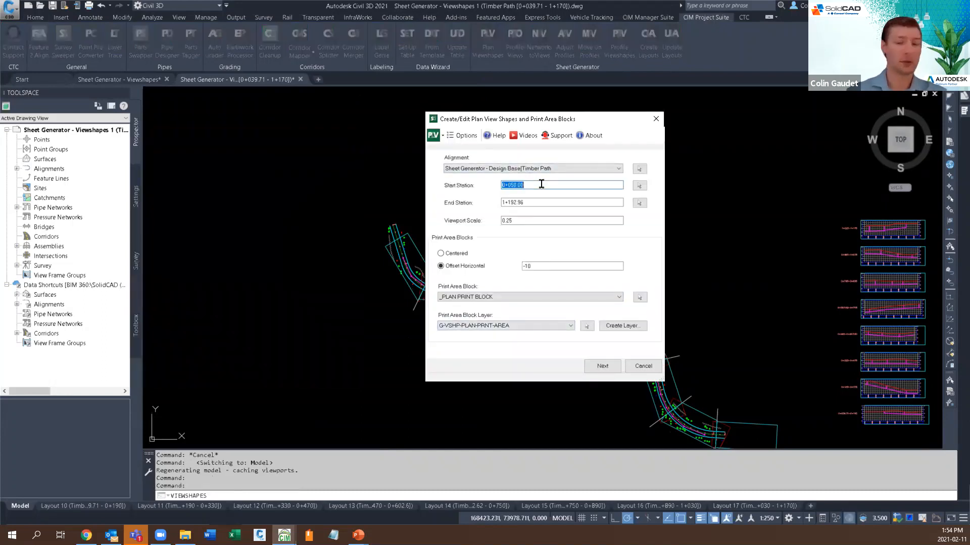
text(0)
click(541, 202)
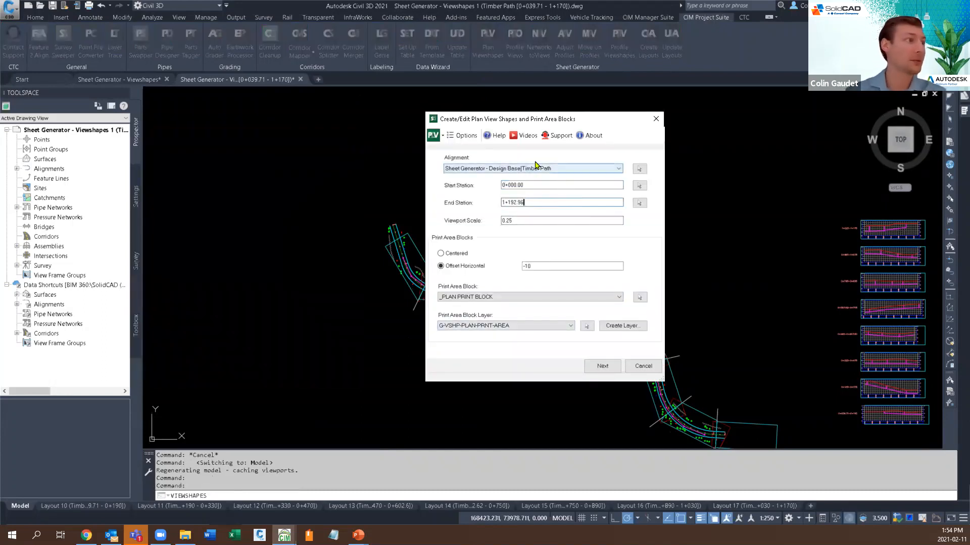
click(602, 367)
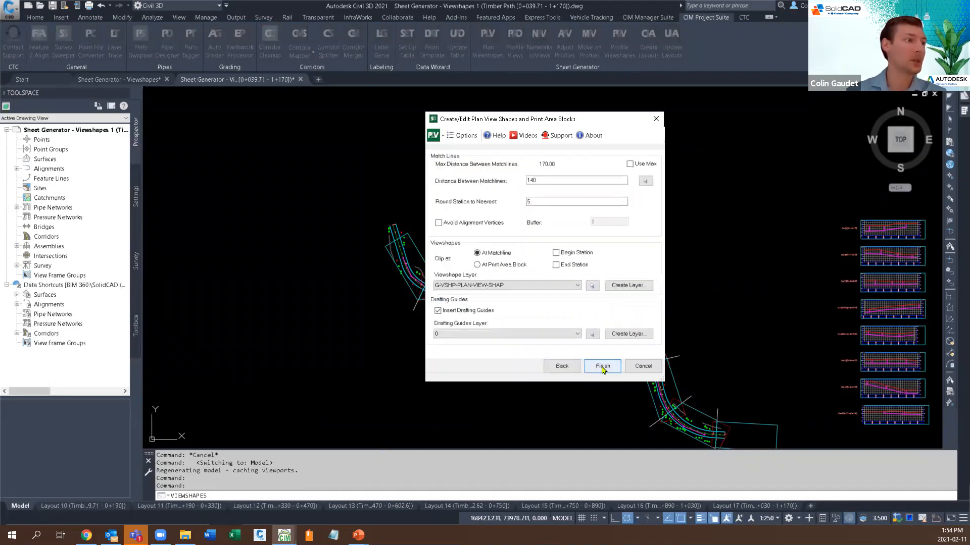
click(602, 367)
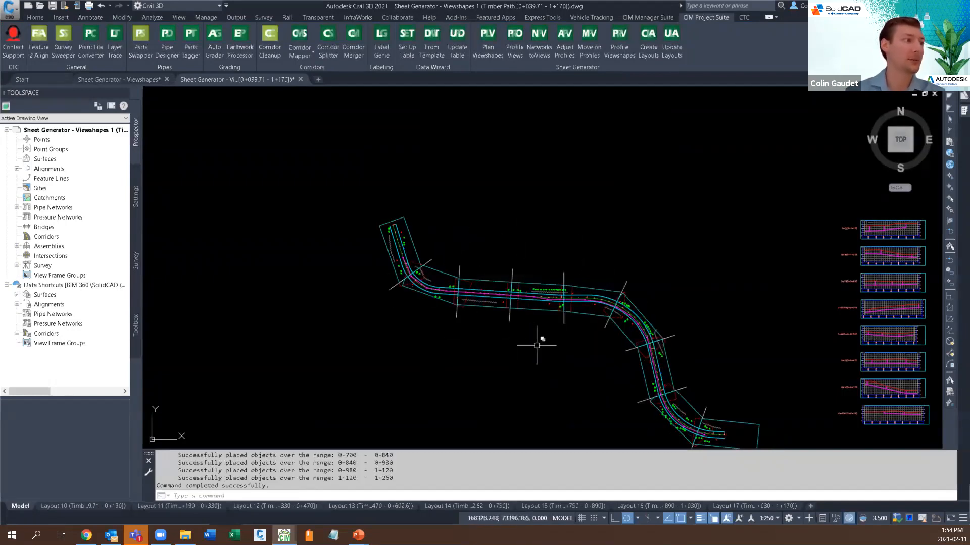
Adjust all eight profile views to match the plan viewshape stations, with start and end buffers of 5 and a median-centered height of 20.
middle_drag(536, 345, 452, 280)
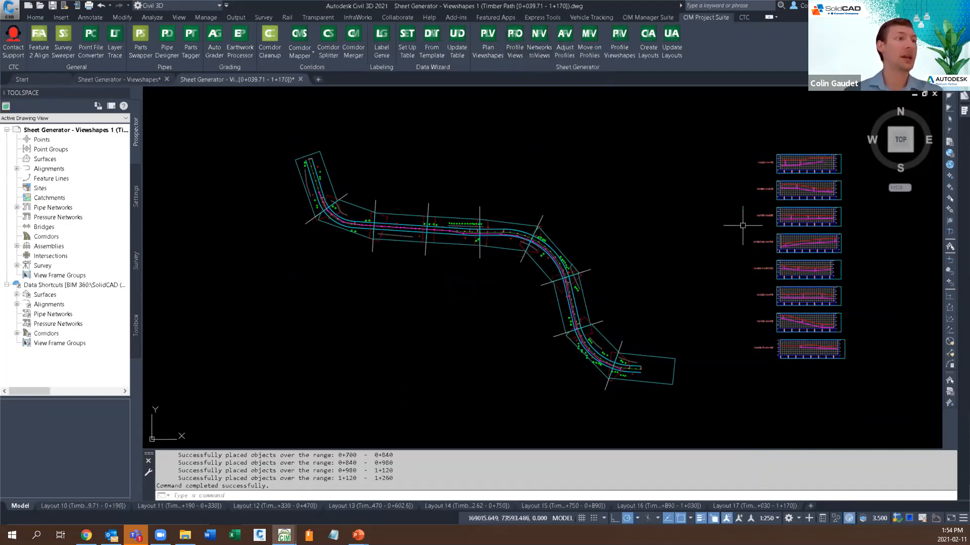
click(565, 40)
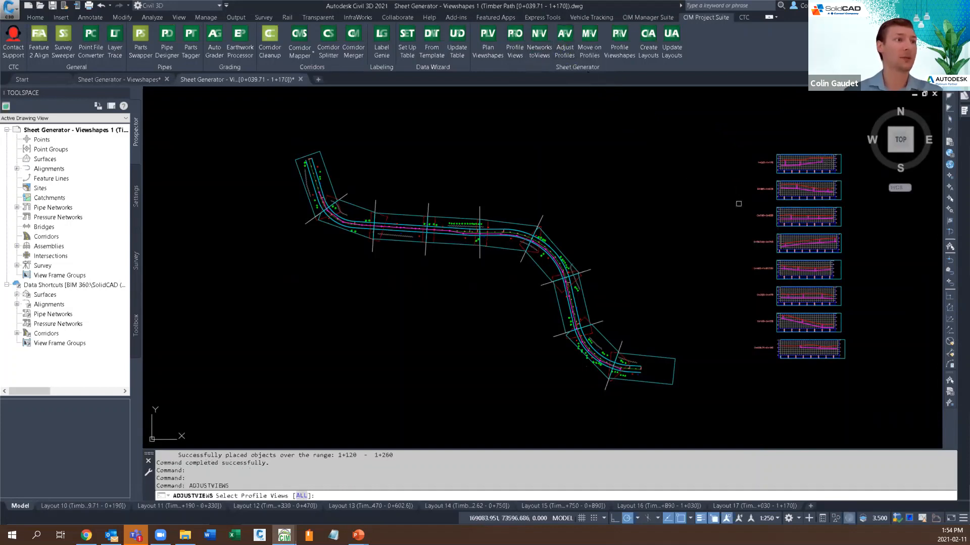
click(840, 141)
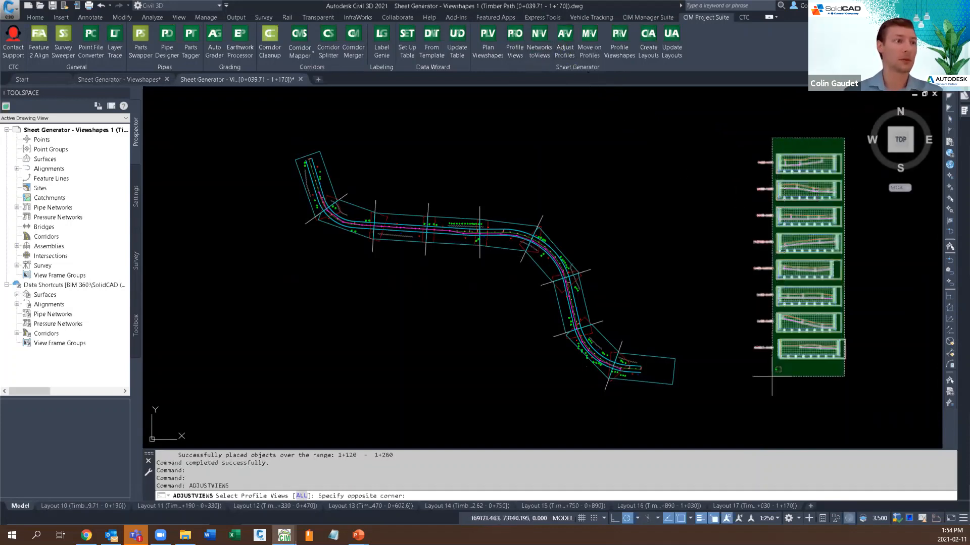
click(770, 375)
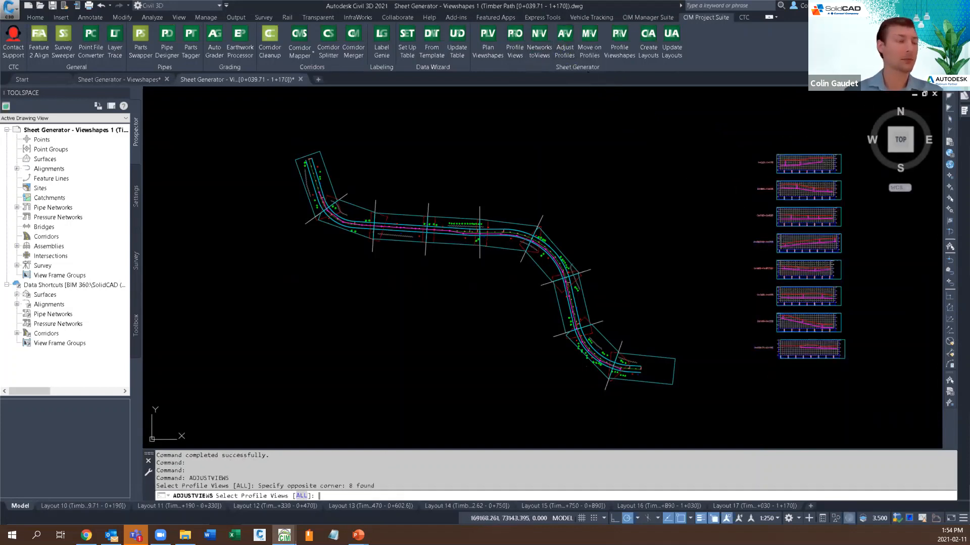
key(Return)
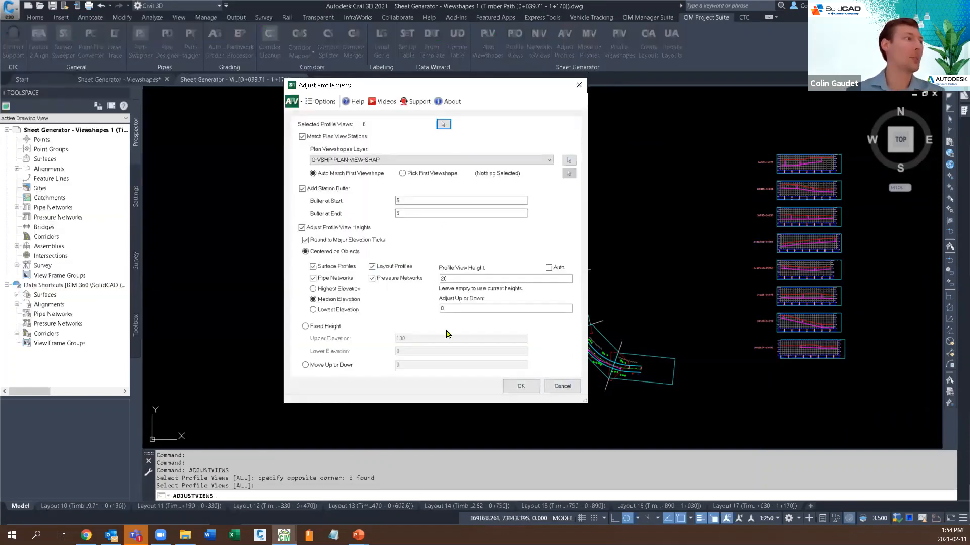
click(521, 386)
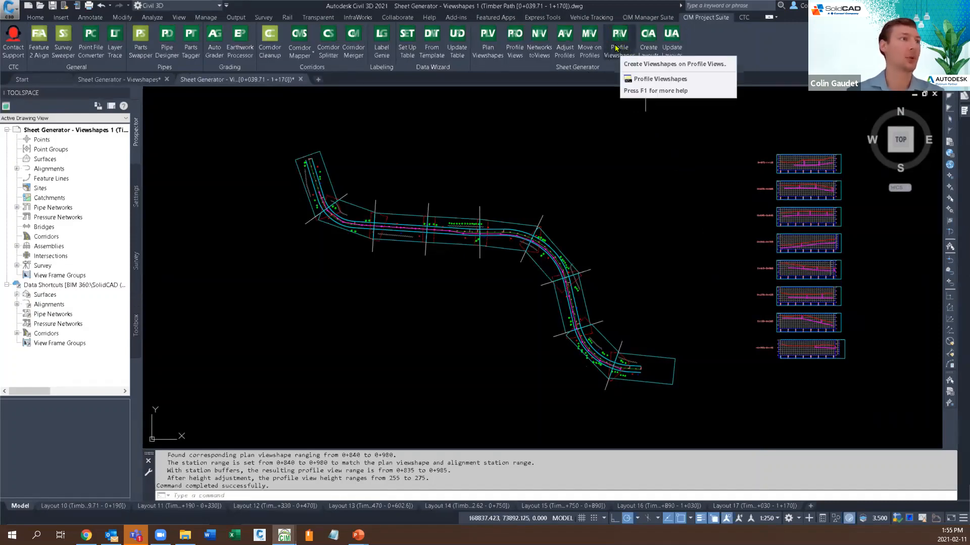
Regenerate the viewshapes on all eight profile views, aligned with Timber Path's plan matchlines with Y offset -8.5 and masking blocks.
middle_drag(707, 273, 549, 275)
click(706, 130)
click(583, 344)
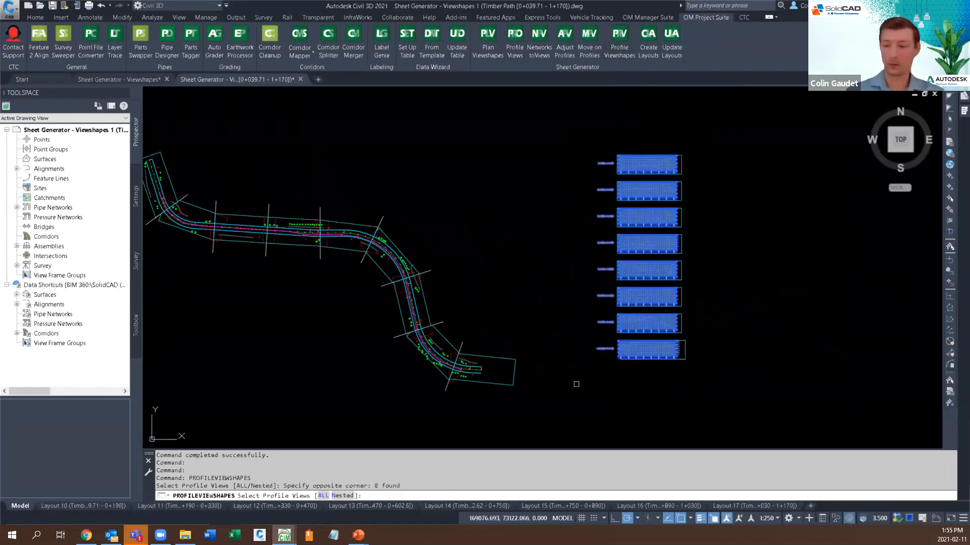
key(Return)
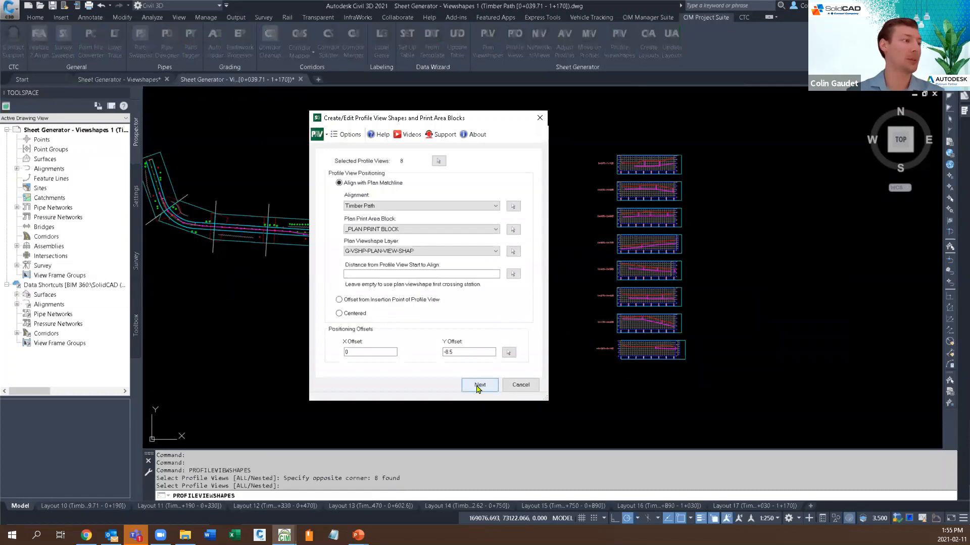
click(480, 384)
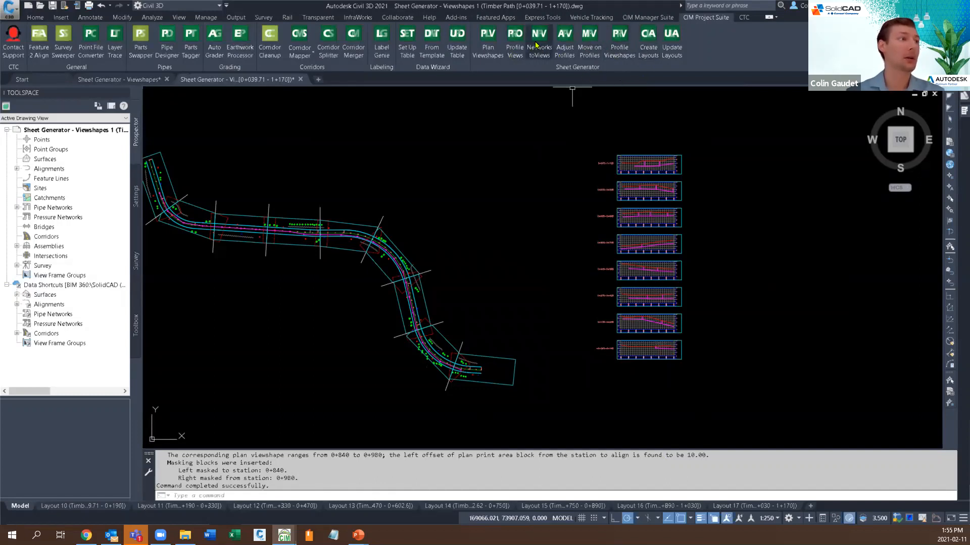
Update the pipe network parts in all eight profile views, using a maximum horizontal distance of 5 from the alignment.
click(541, 55)
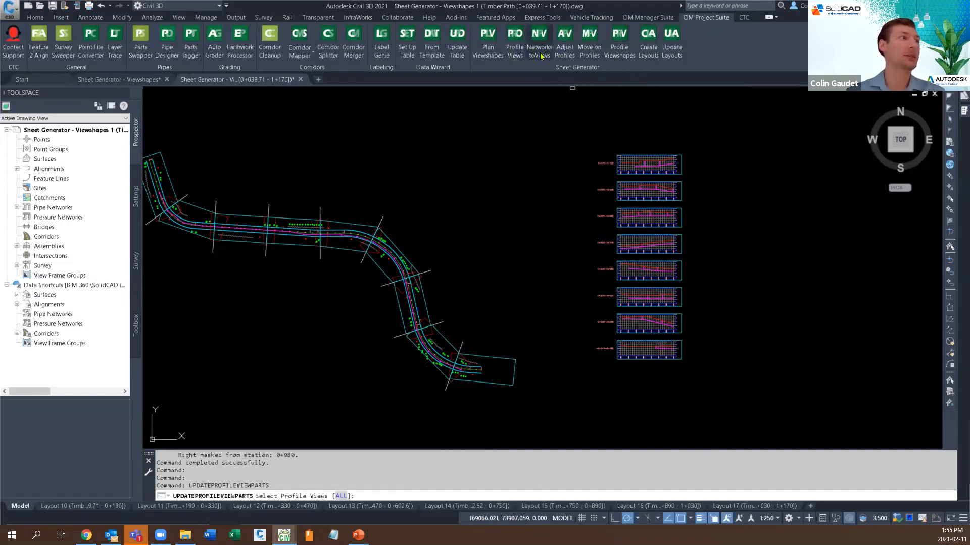
click(693, 135)
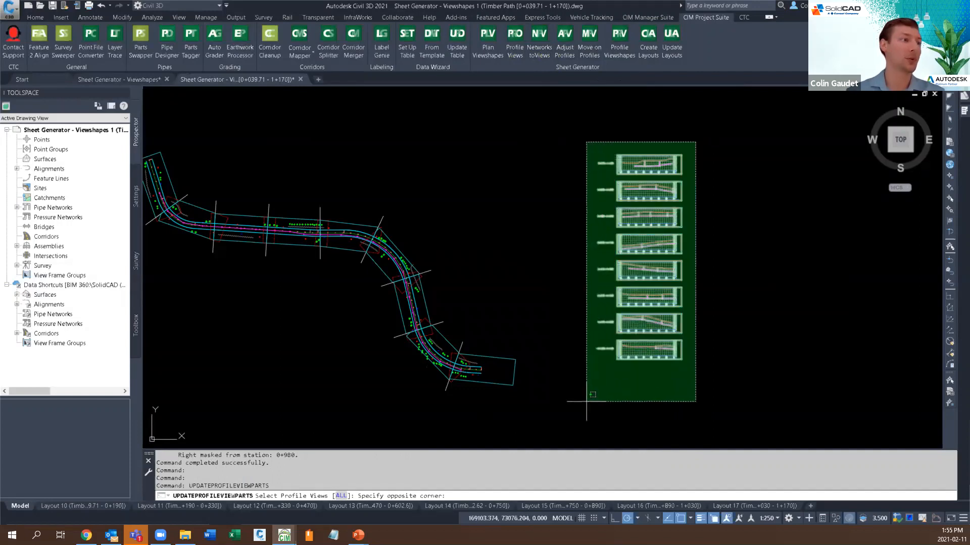
click(587, 400)
key(Return)
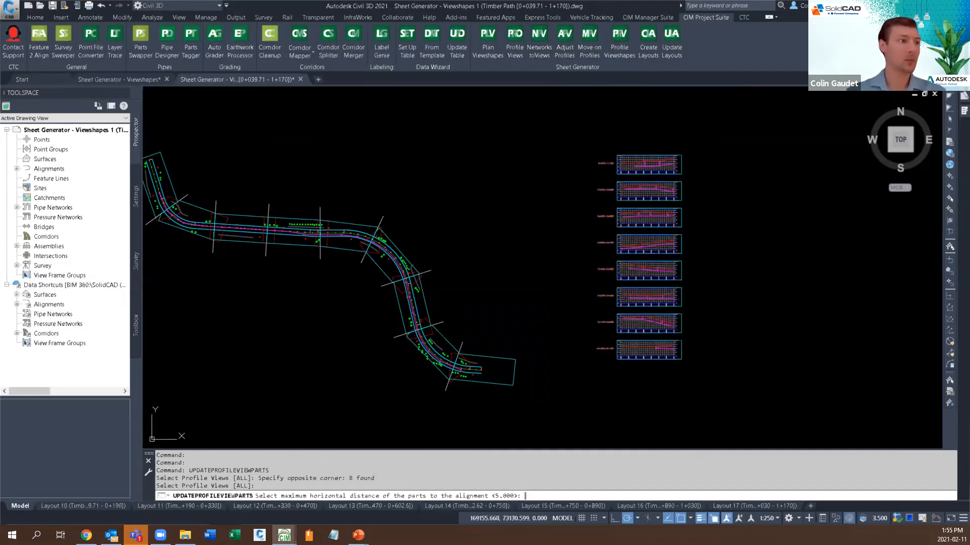
key(Return)
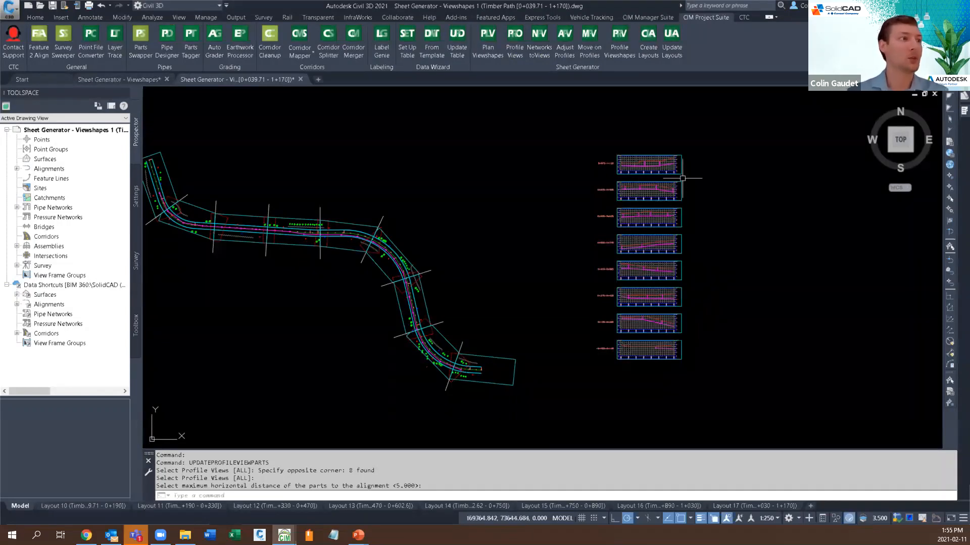
scroll(652, 271, up, 5)
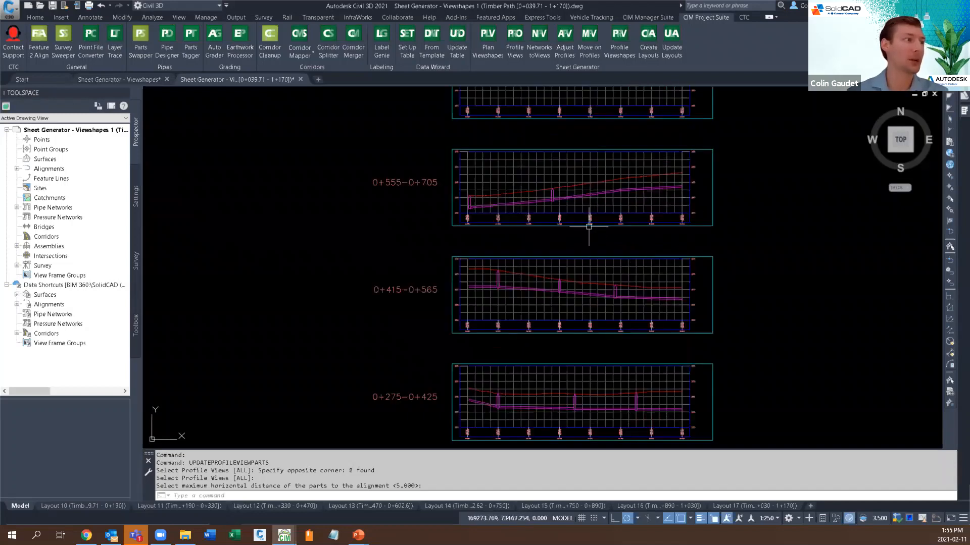
Save the drawing and update all eight Timber Path plan-and-profile layouts from its viewshapes, starting with Layout 10 at viewport scale 0.25.
click(667, 44)
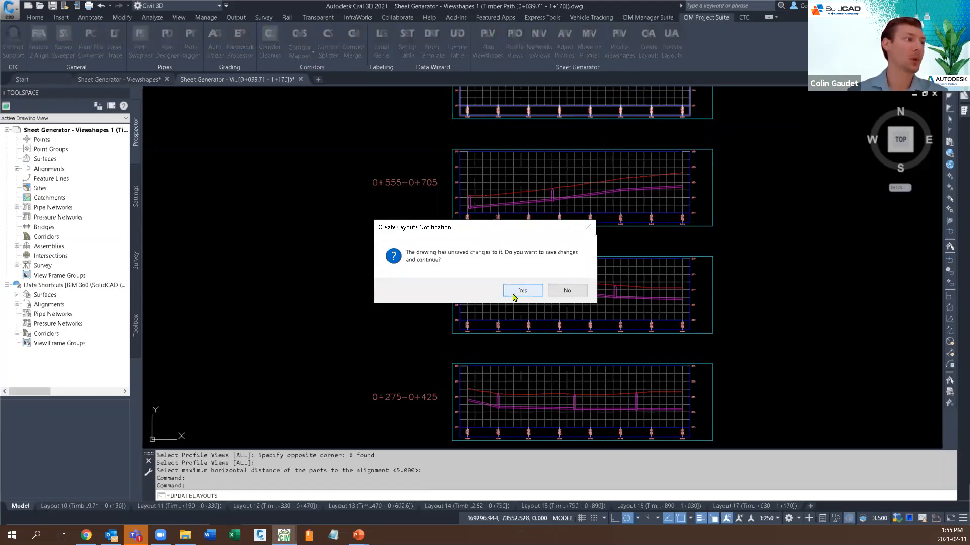
click(523, 291)
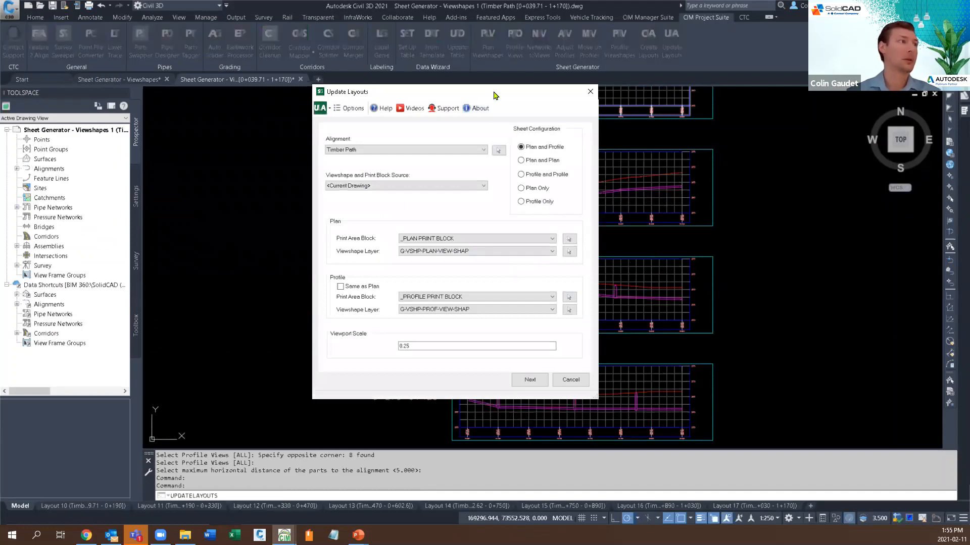
drag(477, 96, 426, 81)
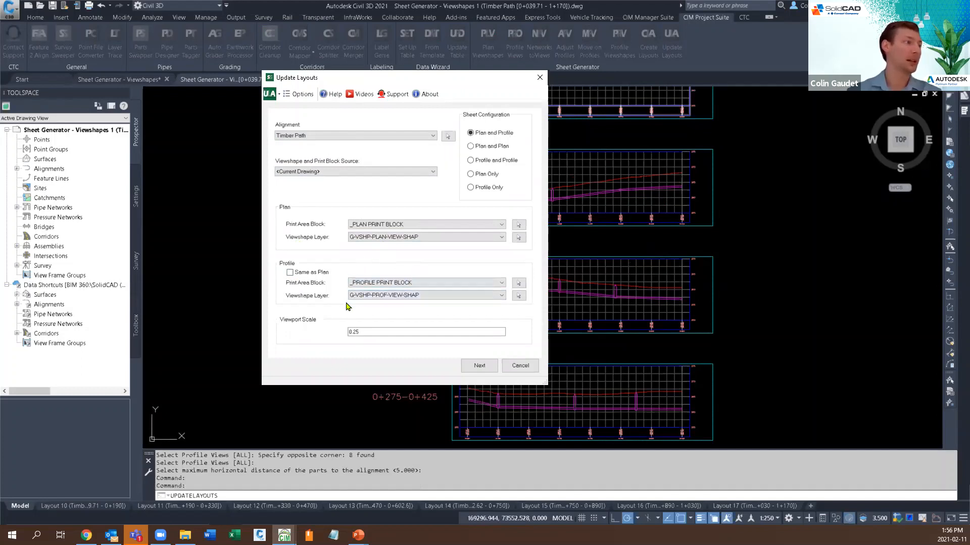
click(479, 366)
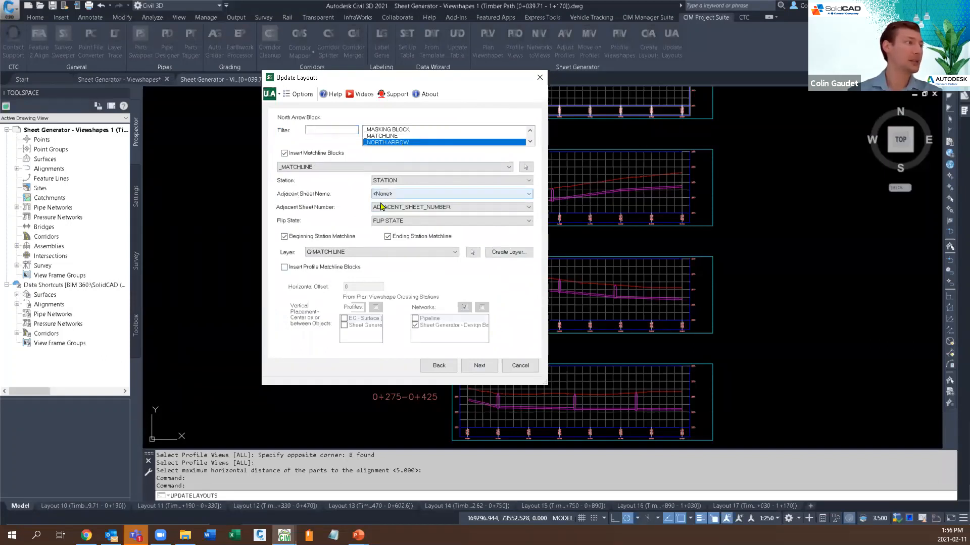
click(479, 368)
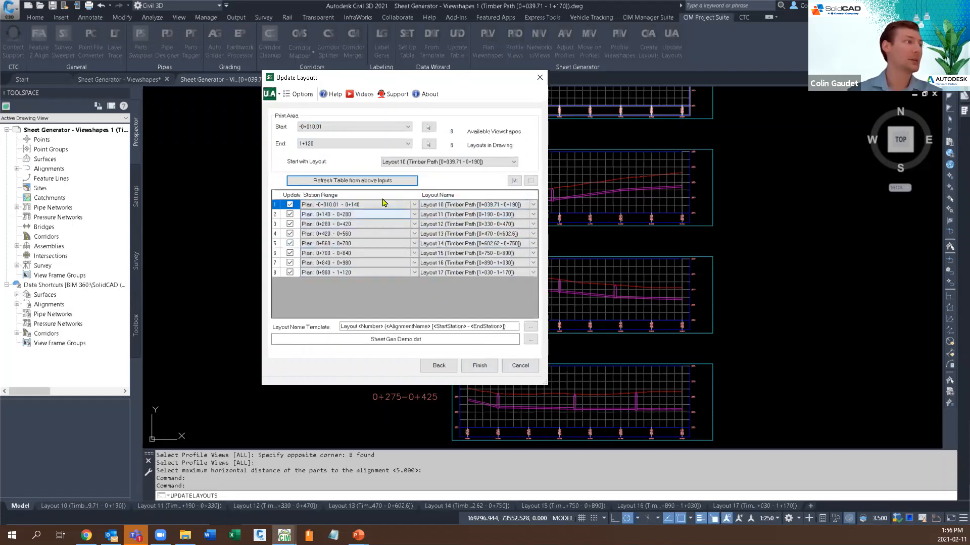
click(480, 366)
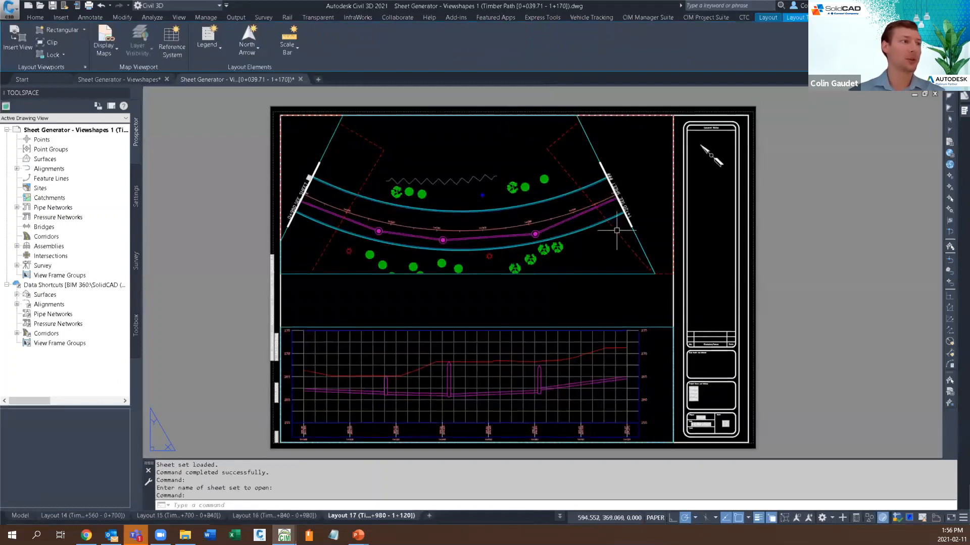
Inspect the updated Layout 17 sheet and the Layout 14 sheet covering stations 0+560 to 0+700.
middle_drag(613, 281, 704, 269)
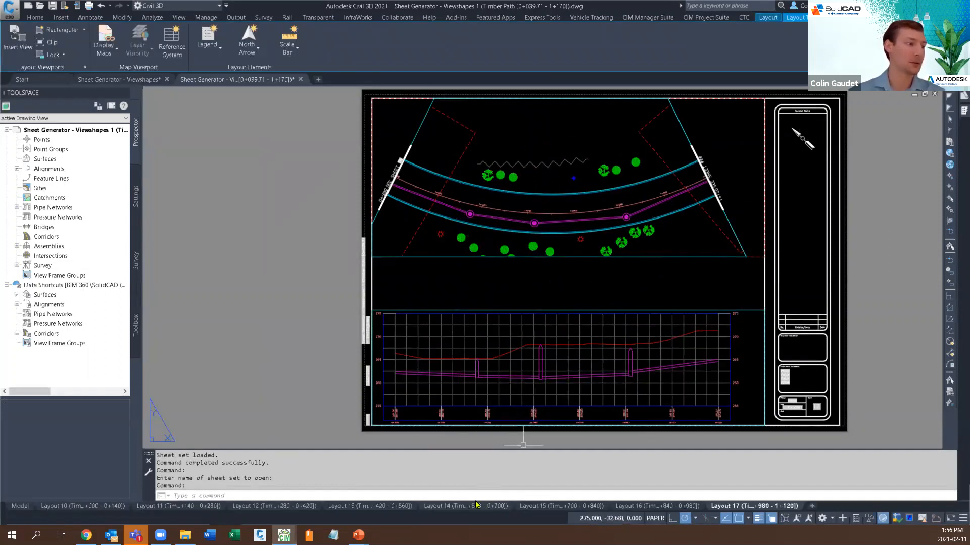
click(474, 506)
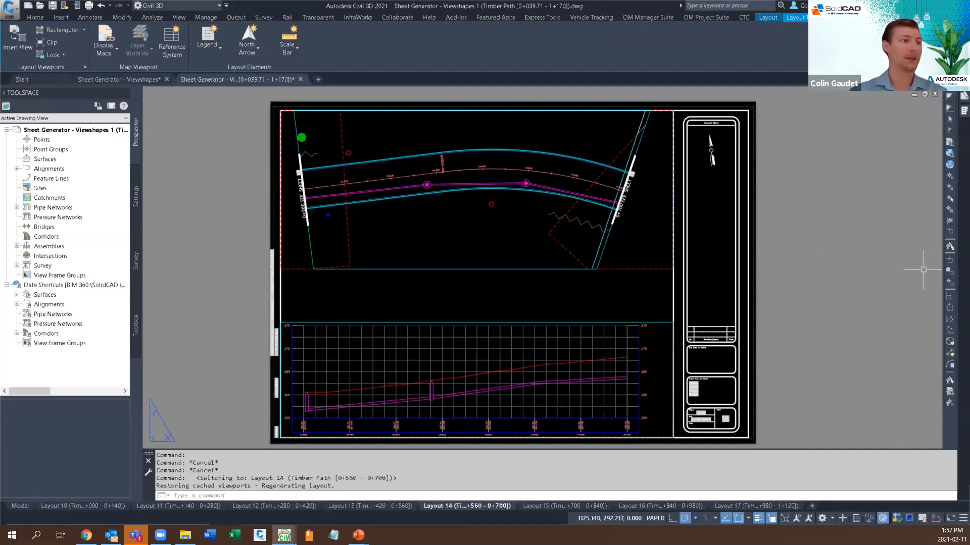
key(alt+Tab)
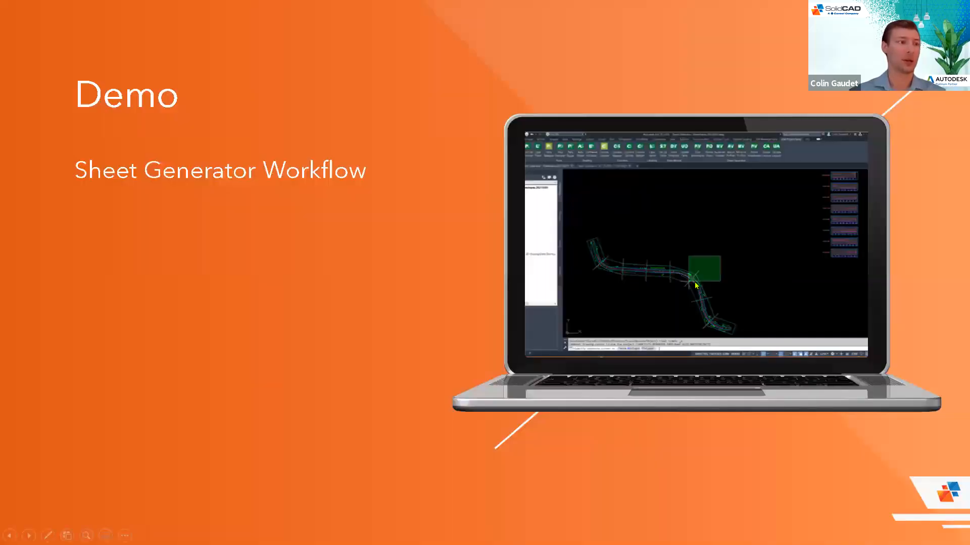
click(428, 263)
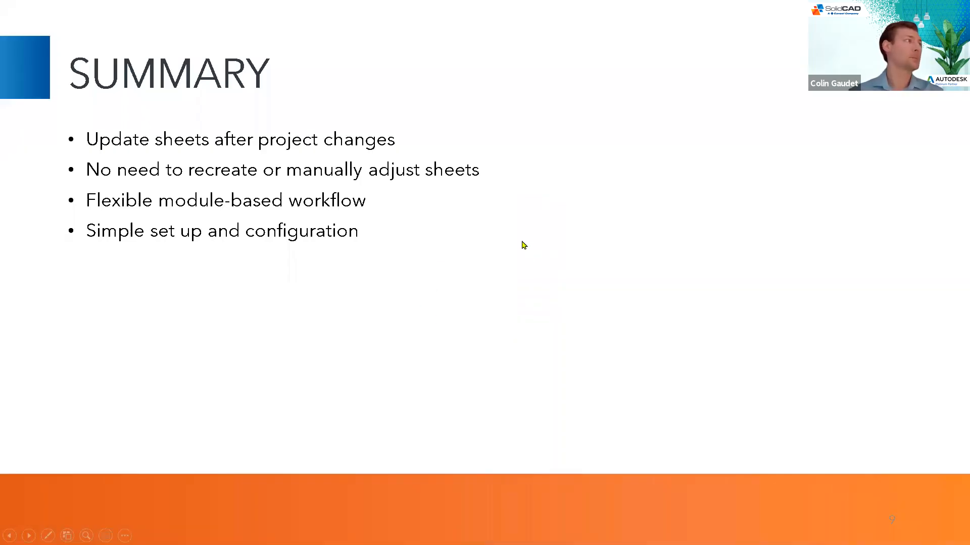